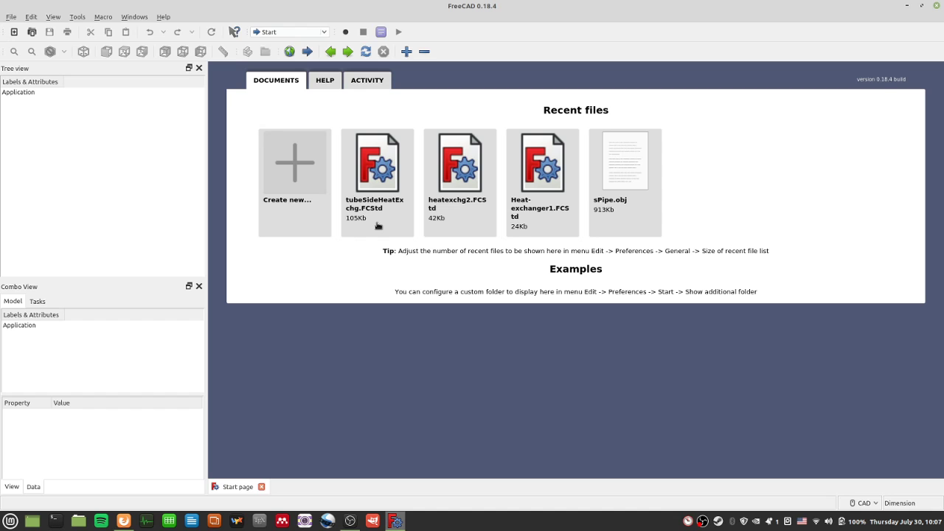
Step: Open the recent file tubeSideHeatExchg.FCStd and examine the heat exchanger with its inlet and outlet pipes from different angles
left_click(377, 226)
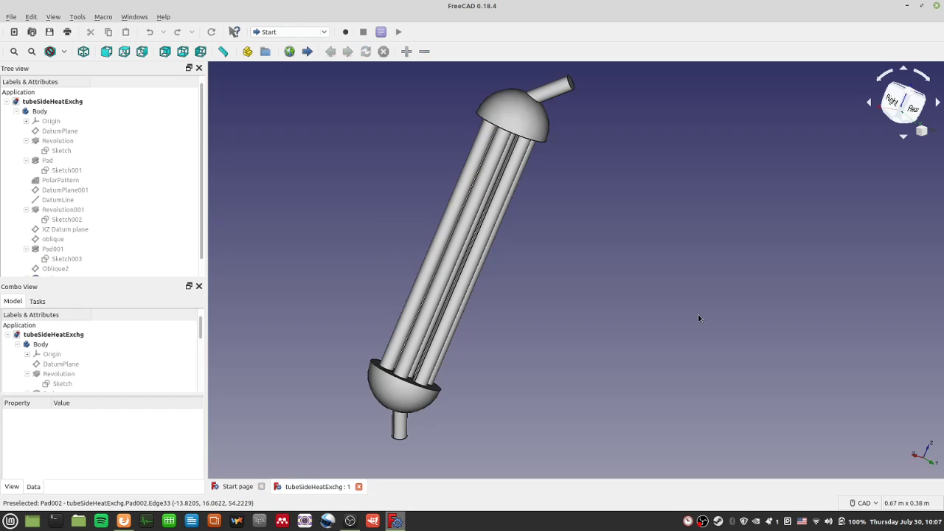
middle_click_drag(612, 297, 658, 338)
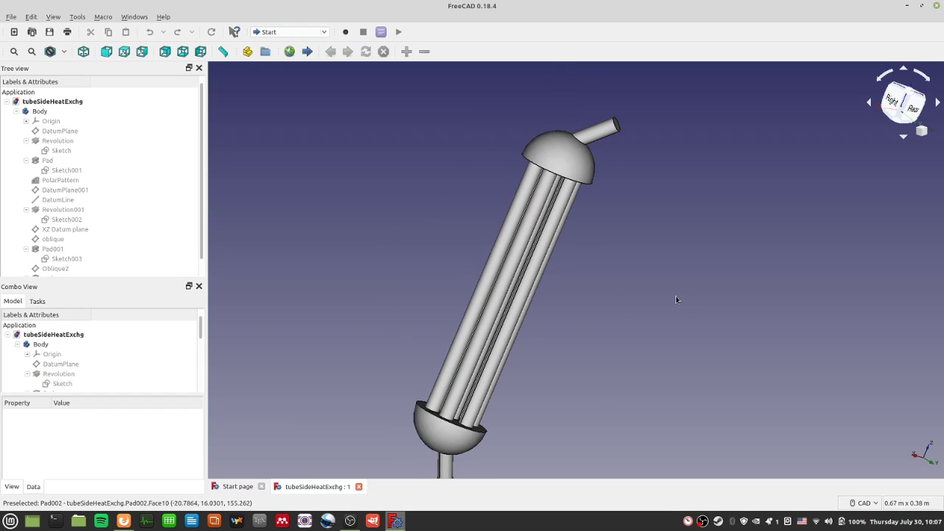
middle_click_drag(645, 298, 590, 419)
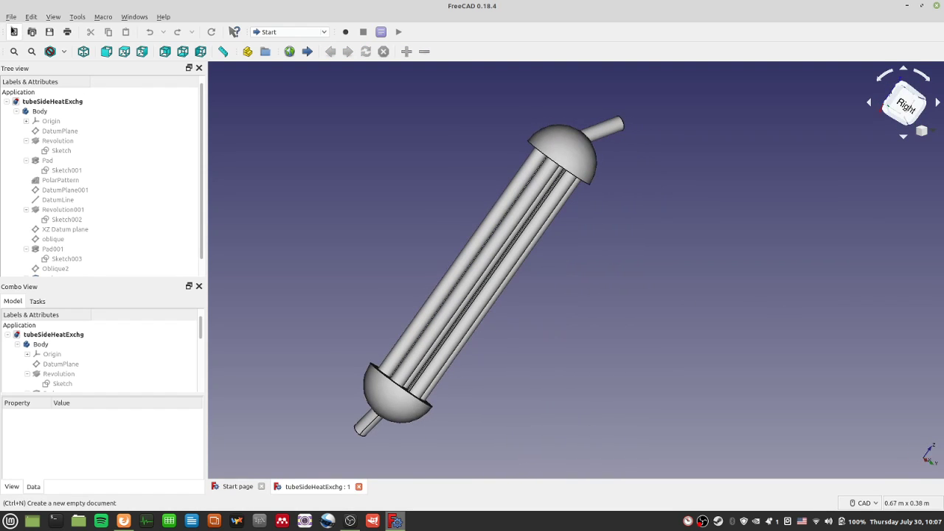
left_click(11, 17)
left_click(22, 28)
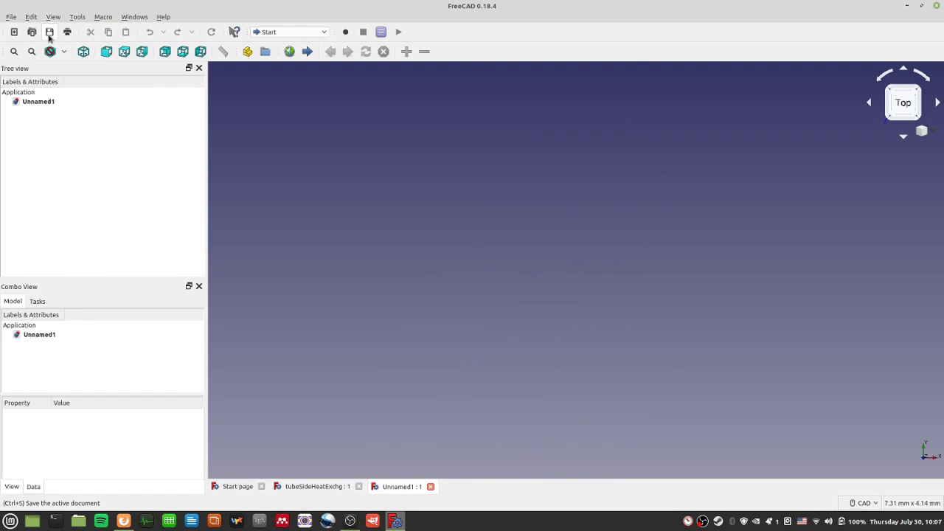
left_click(358, 486)
left_click(333, 487)
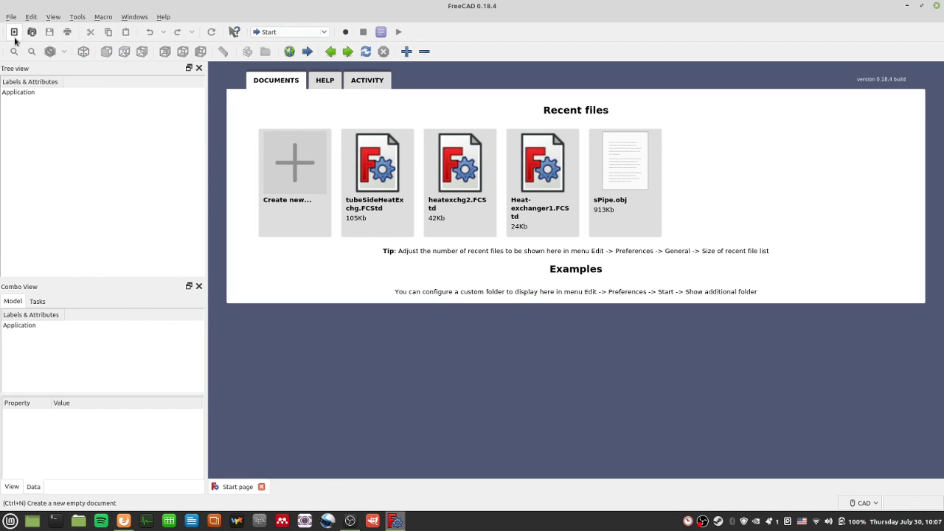
left_click(11, 17)
left_click(23, 41)
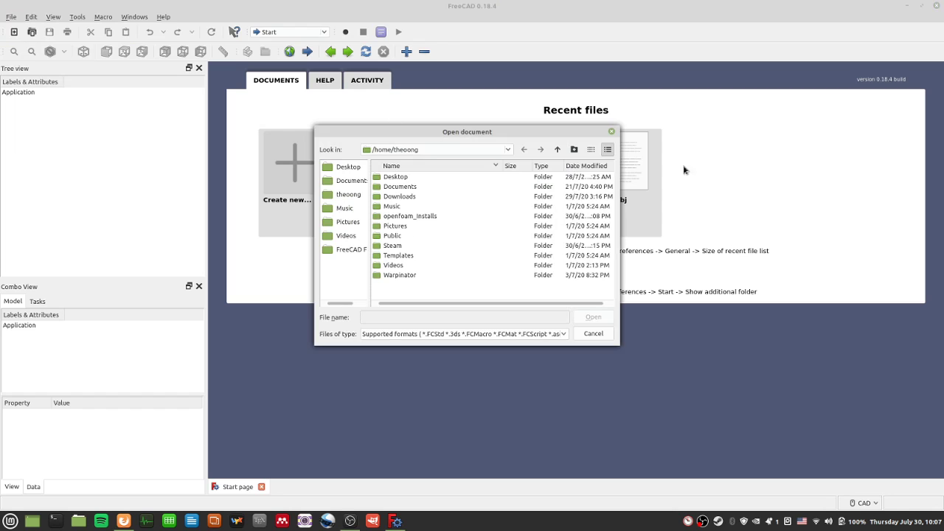
left_click(610, 132)
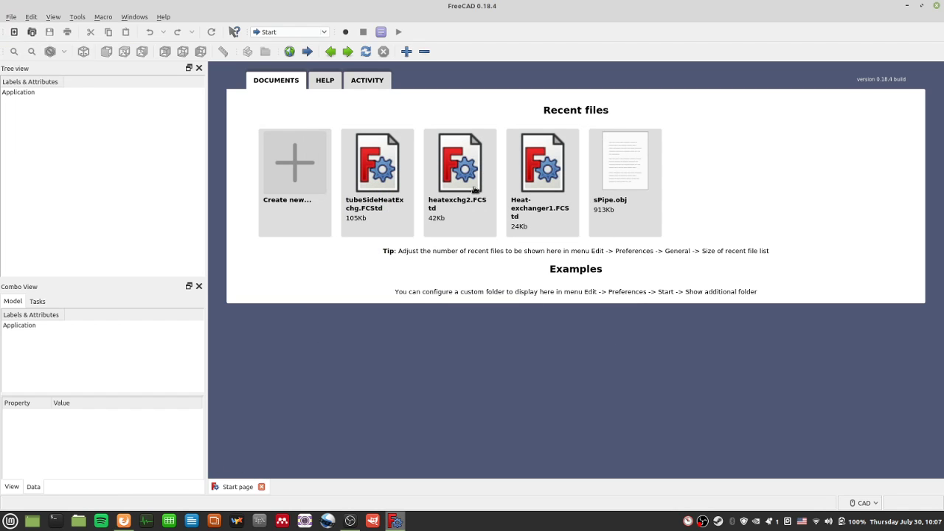
left_click(529, 191)
left_click(13, 17)
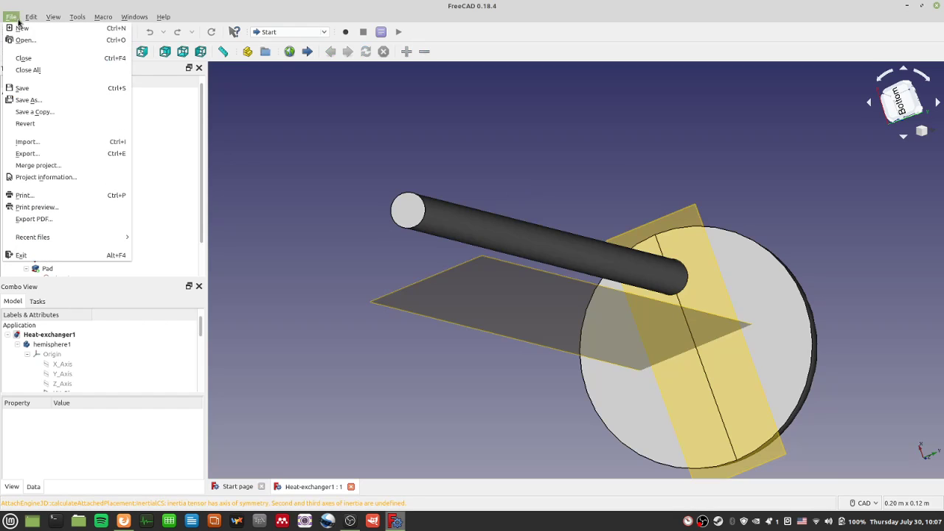
left_click(24, 40)
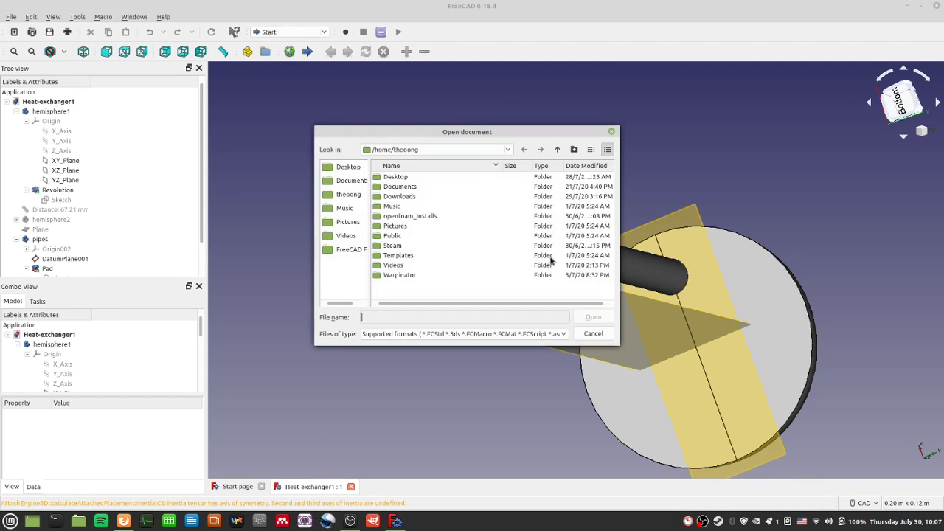
left_click(593, 334)
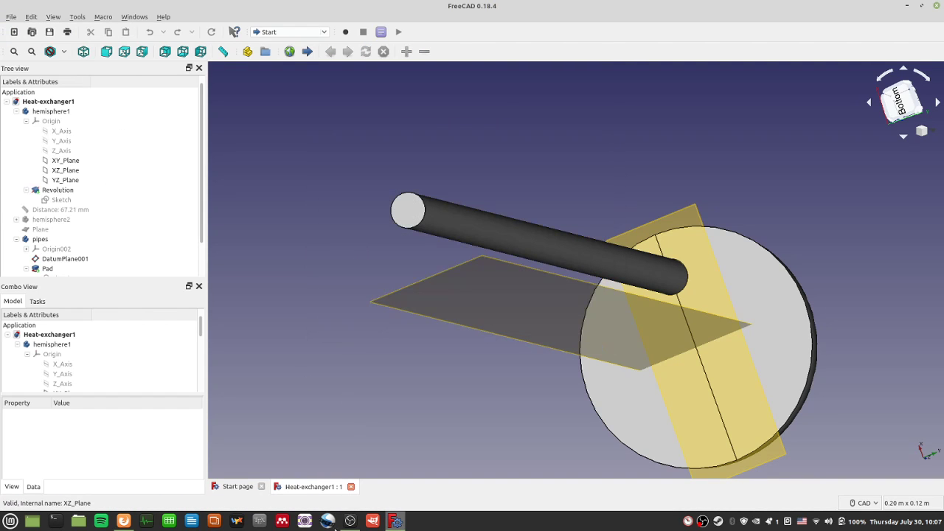
left_click(351, 487)
Step: Open the recent file heatexchg2.FCStd and examine the tube bundle and both hemispherical ends from several angles
left_click(458, 203)
middle_click_drag(612, 335, 808, 399)
scroll(771, 370, "down", 6)
middle_click_drag(866, 383, 663, 295)
right_click(621, 353)
left_click(555, 398)
scroll(581, 350, "up", 6)
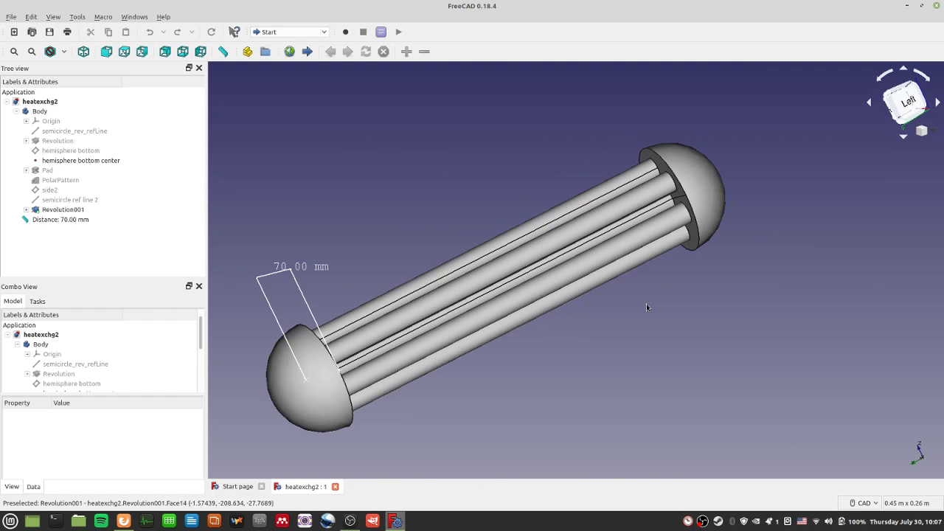
middle_click_drag(701, 293, 790, 215)
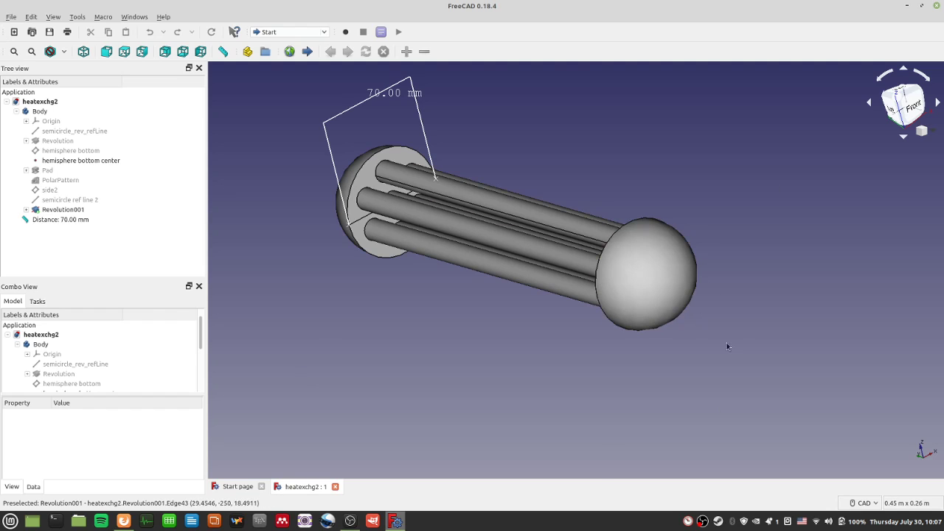
middle_click_drag(398, 314, 432, 366)
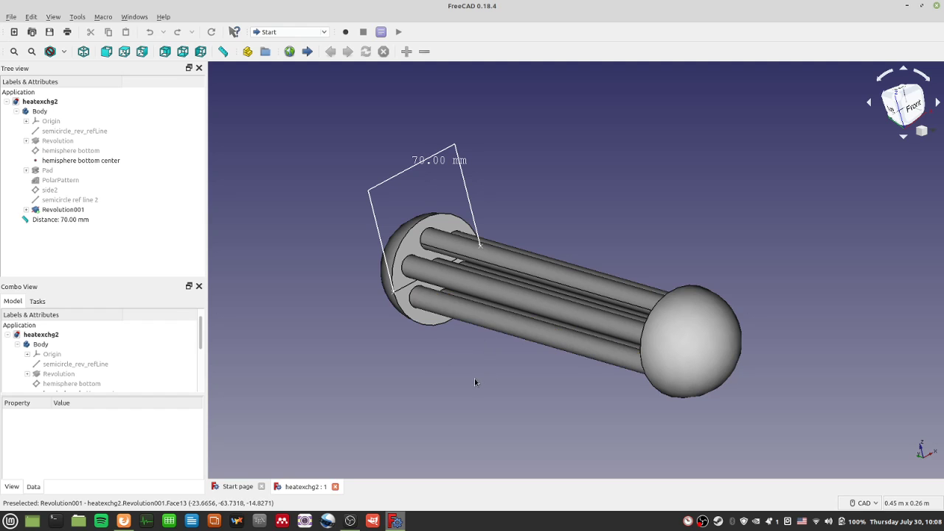
middle_click_drag(527, 396, 738, 274)
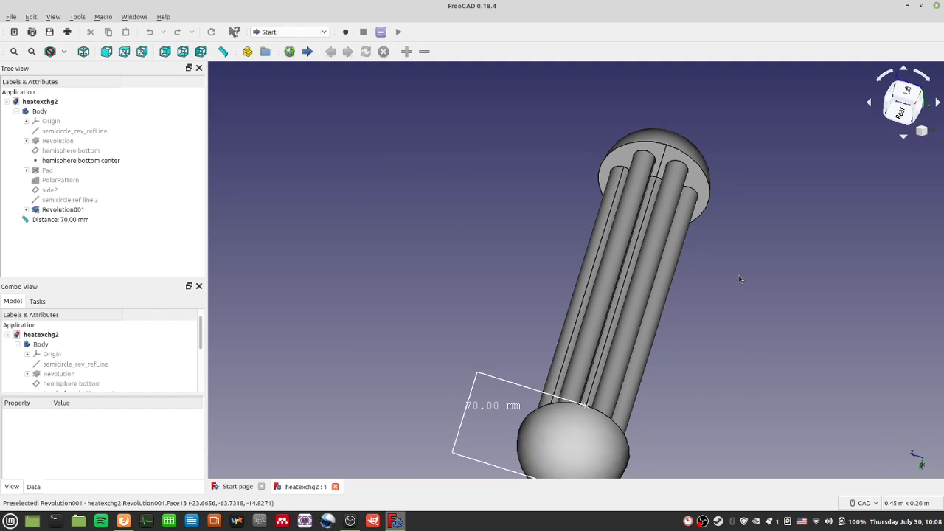
middle_click_drag(702, 402, 337, 376)
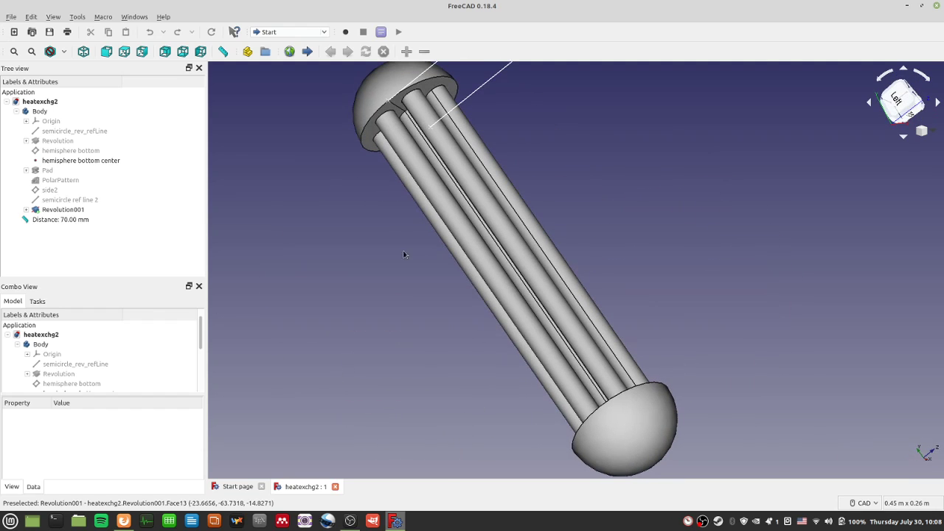
scroll(654, 210, "up", 4)
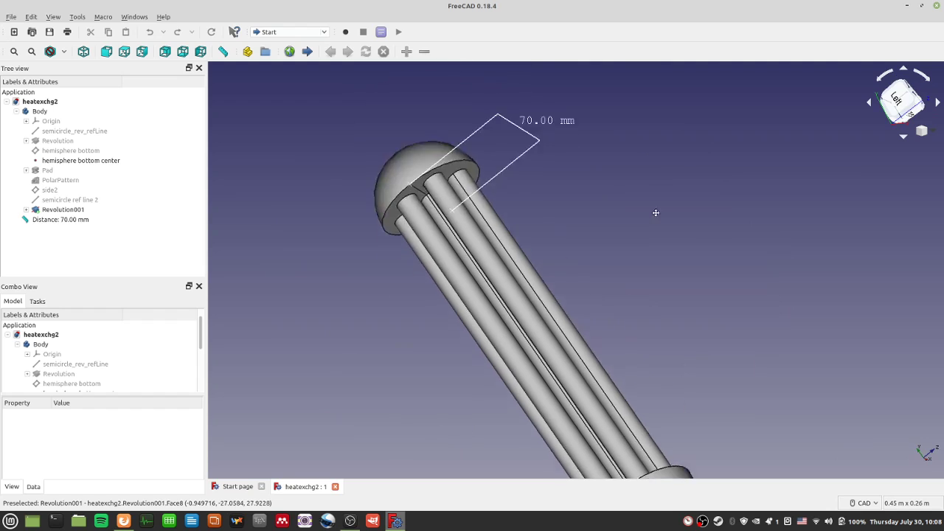
Step: Switch to the Part Design workbench and clear the face selection on the hemisphere
left_click(480, 239)
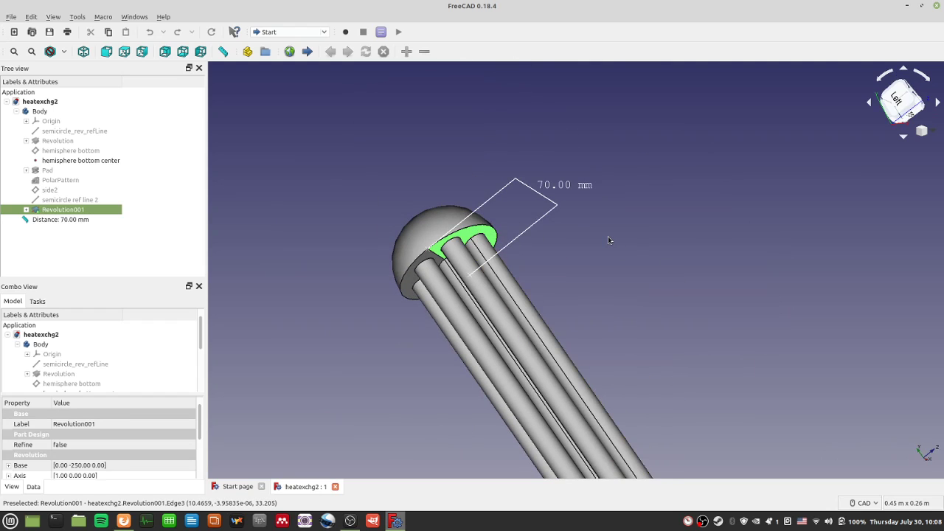
left_click(277, 32)
left_click(305, 125)
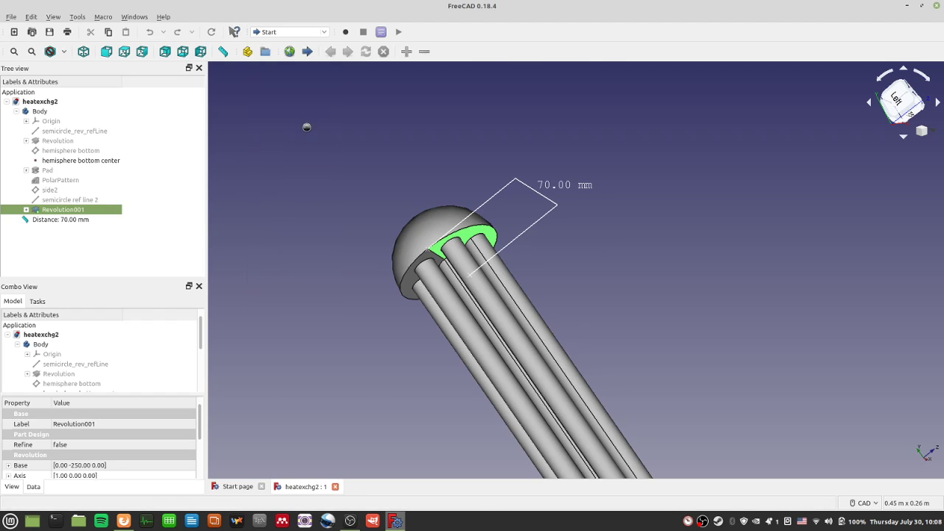
left_click(608, 246)
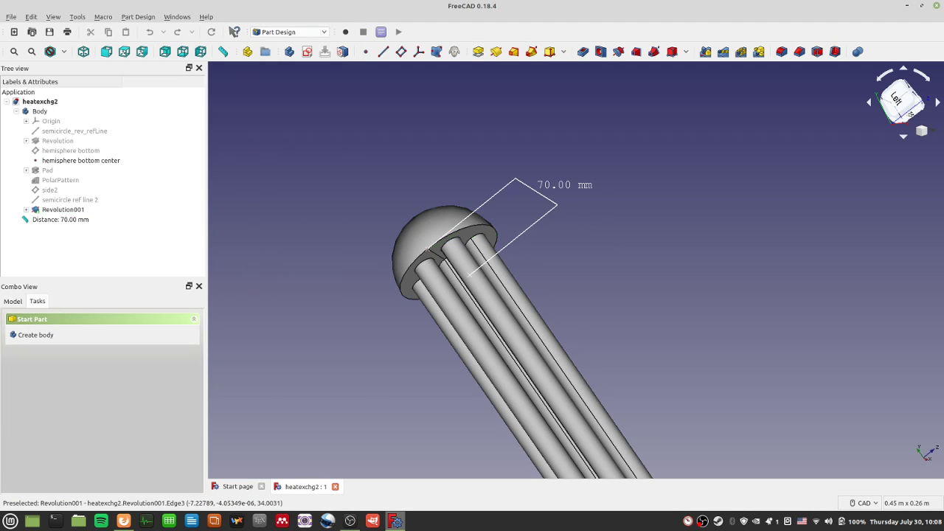
Step: Create a datum plane attached in Plane face mode to the hemisphere's flat face where the tubes meet it
middle_click_drag(564, 258, 847, 262)
scroll(632, 423, "up", 2)
scroll(602, 424, "up", 4)
scroll(831, 289, "down", 2)
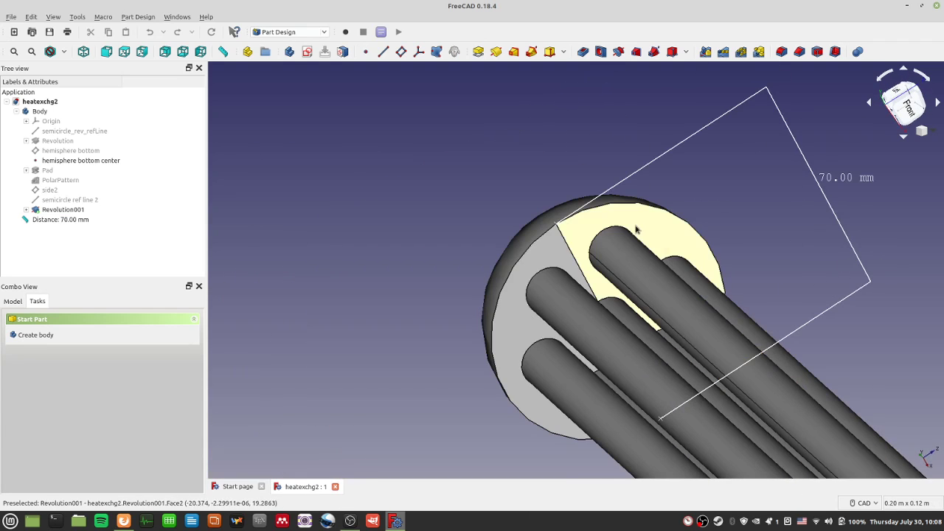
left_click(638, 229)
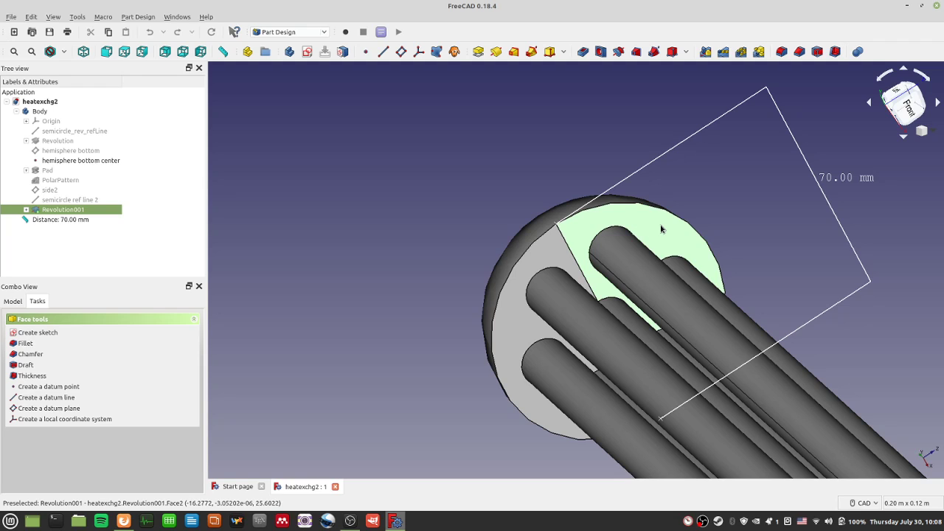
left_click(400, 52)
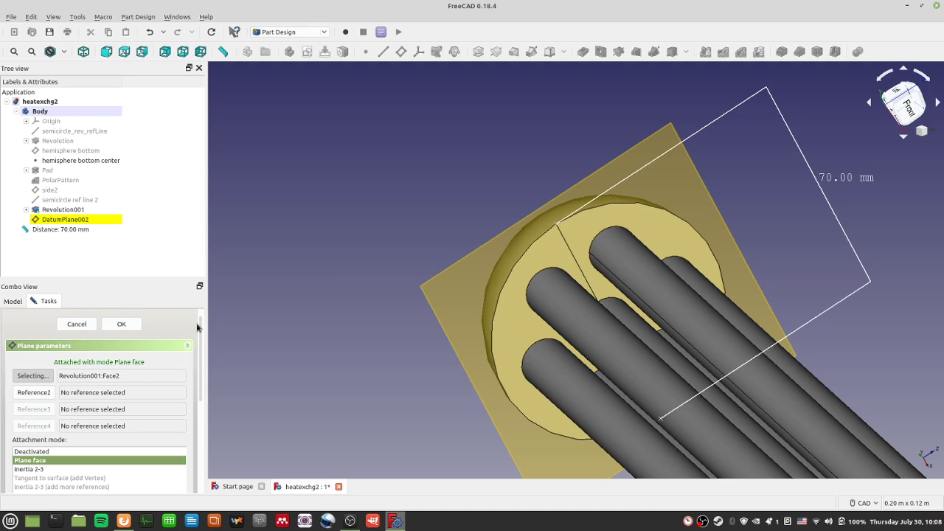
left_click(127, 330)
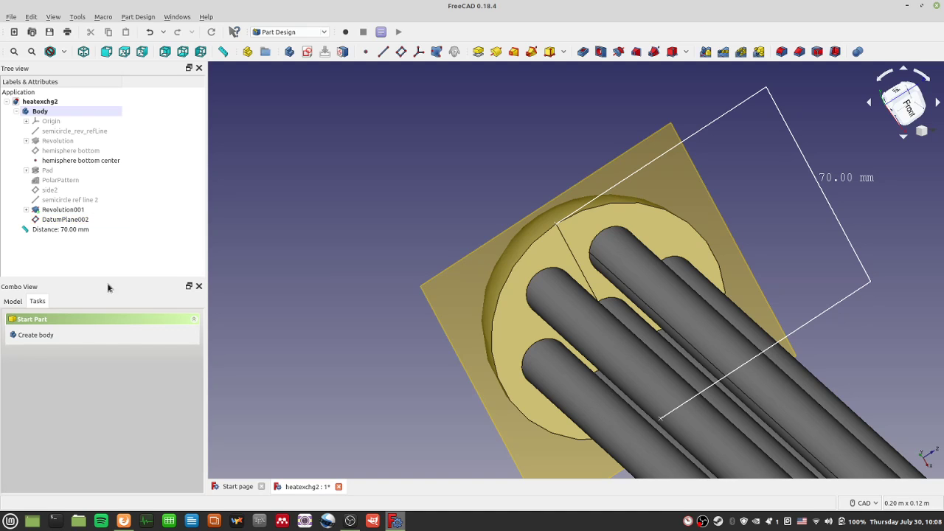
Step: Rename the new datum plane as oblique2 and save the document
left_click(63, 223)
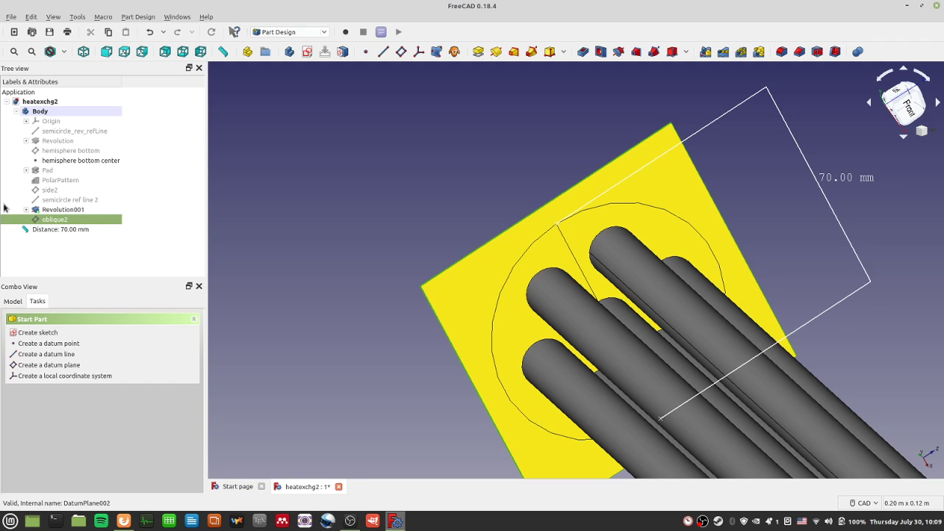
middle_click_drag(816, 236, 837, 375)
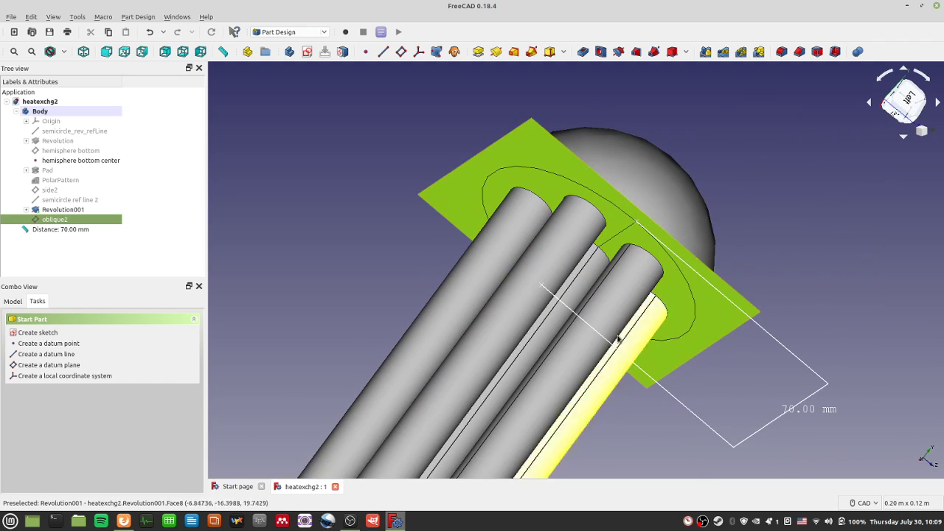
left_click(149, 253)
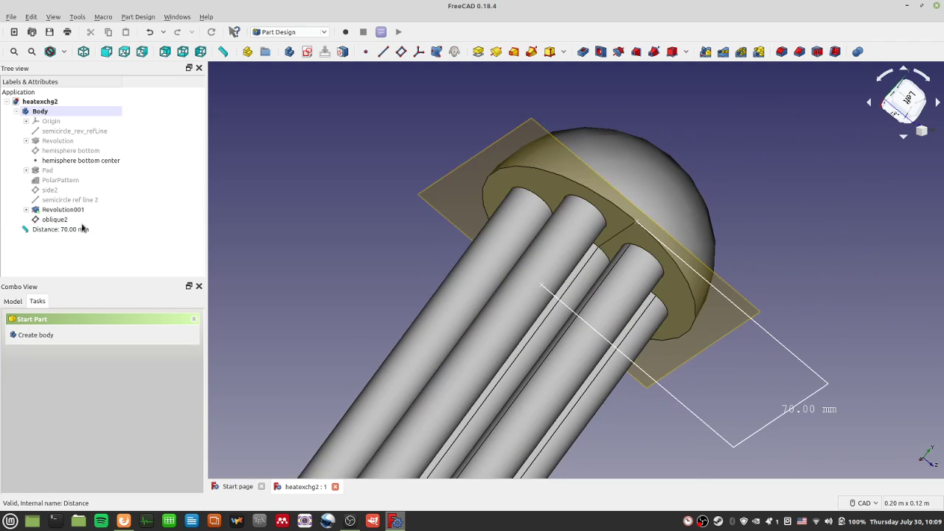
Step: Open the oblique2 datum plane for editing and go to its attachment offset settings
double_click(79, 221)
scroll(197, 348, "down", 3)
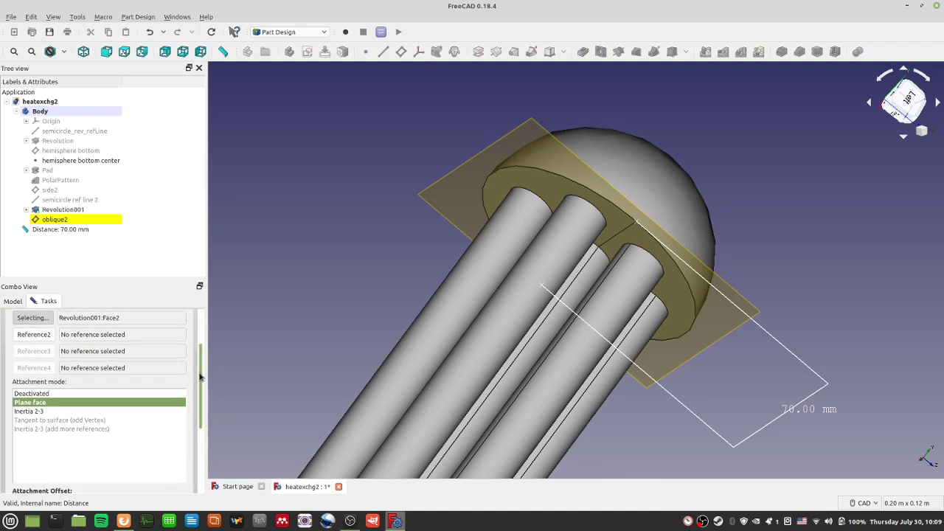
scroll(197, 348, "up", 3)
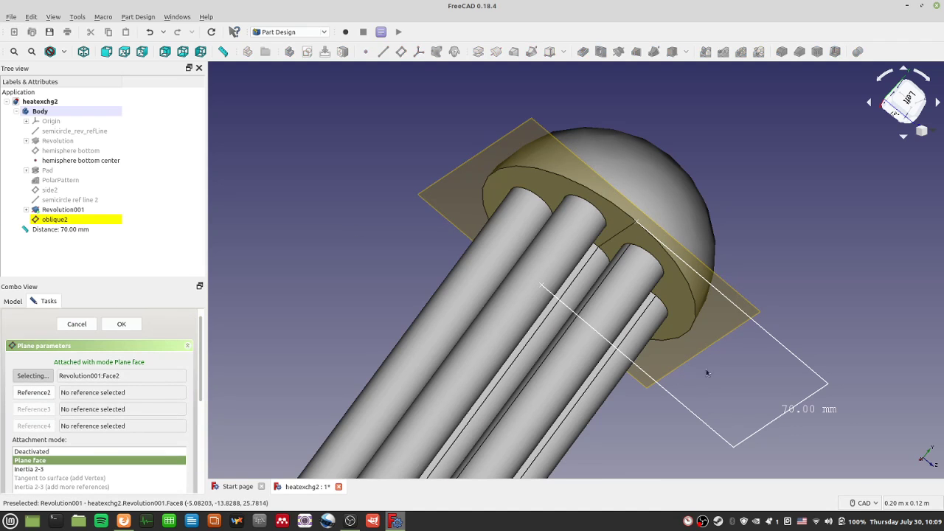
middle_click_drag(818, 275, 859, 273)
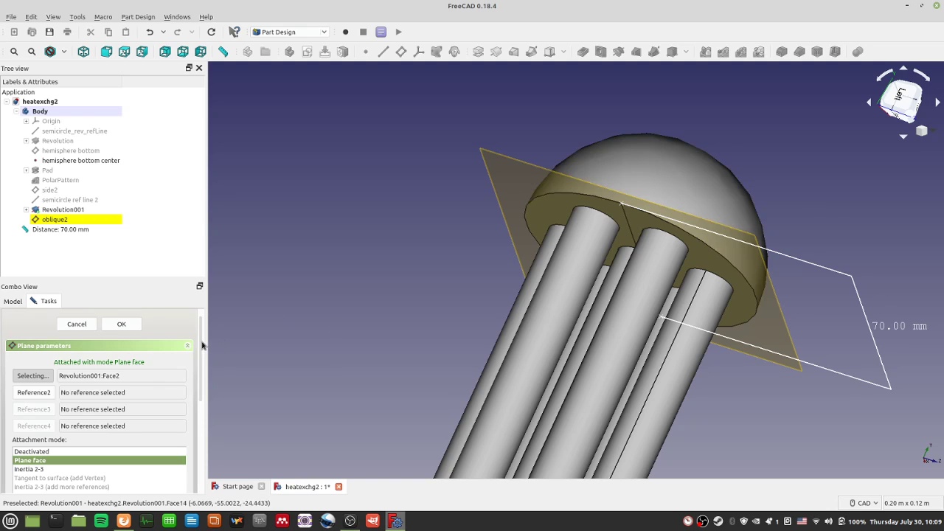
left_click_drag(202, 345, 202, 425)
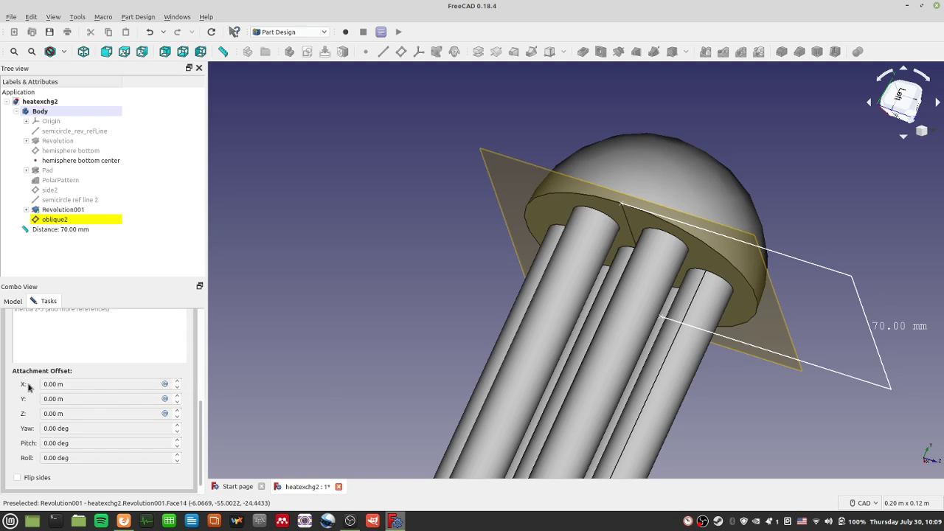
Step: Try shifting the oblique2 plane with its X attachment offset, then return the offset to 0 m
left_click(177, 388)
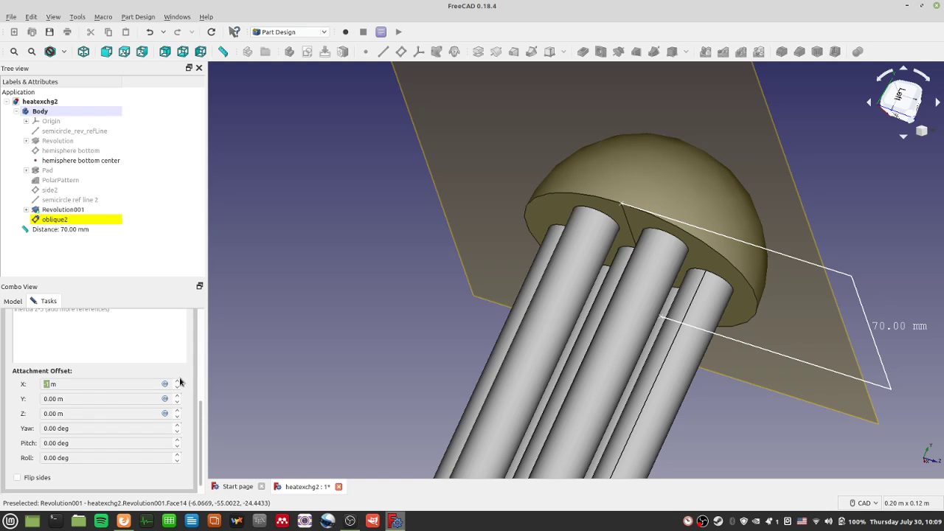
left_click(177, 388)
left_click(164, 386)
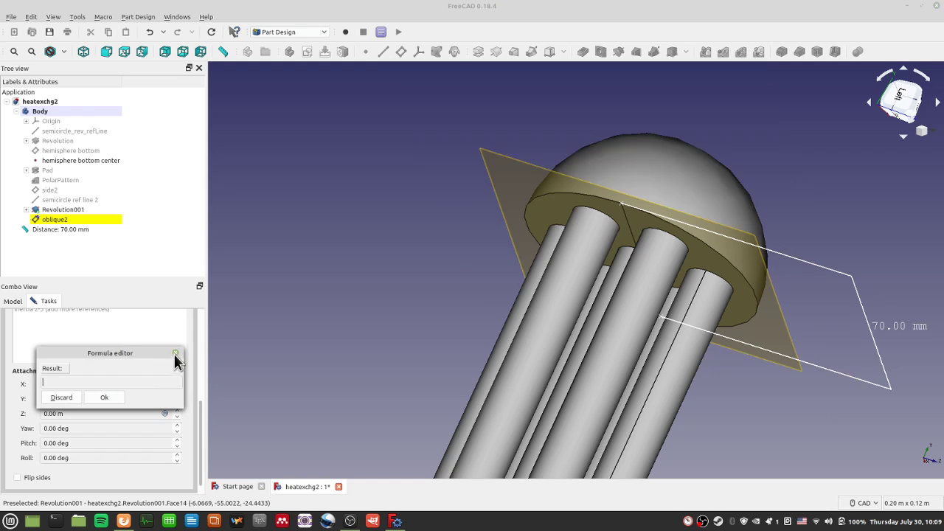
left_click(175, 353)
left_click(33, 17)
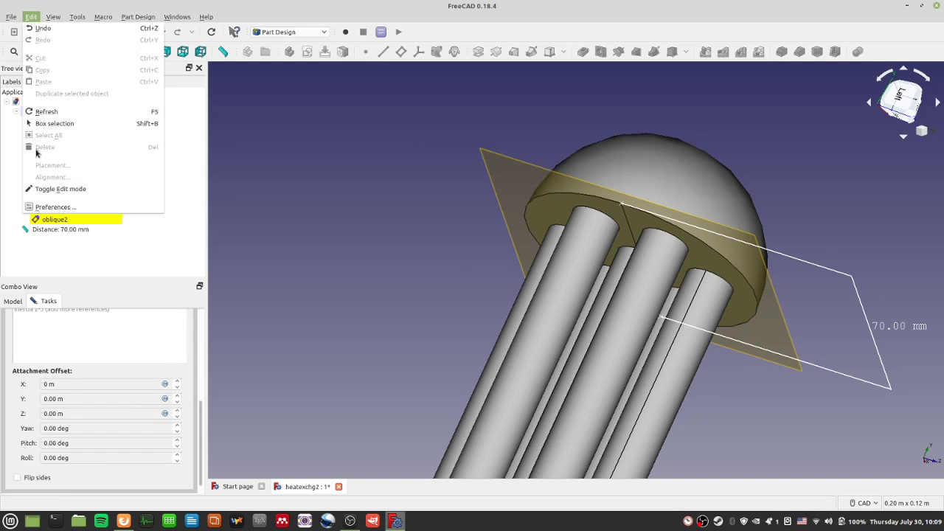
left_click(50, 207)
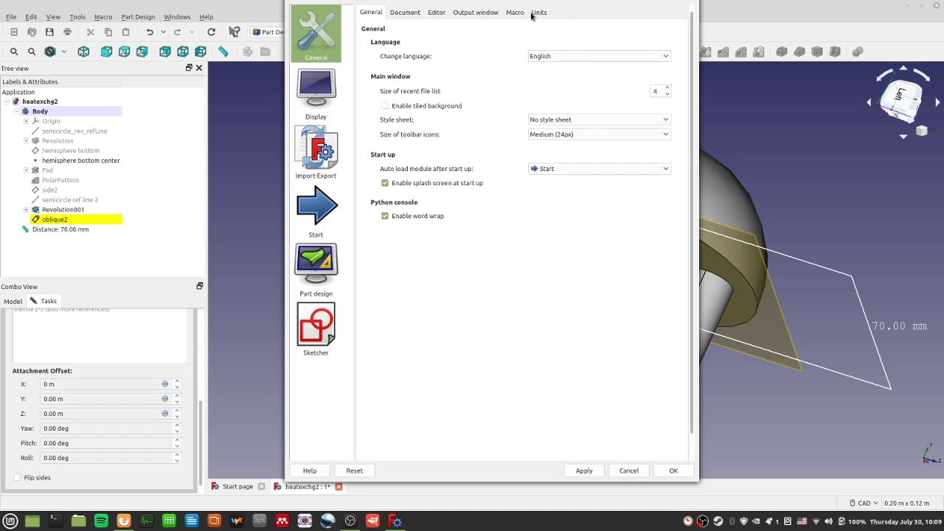
left_click(628, 471)
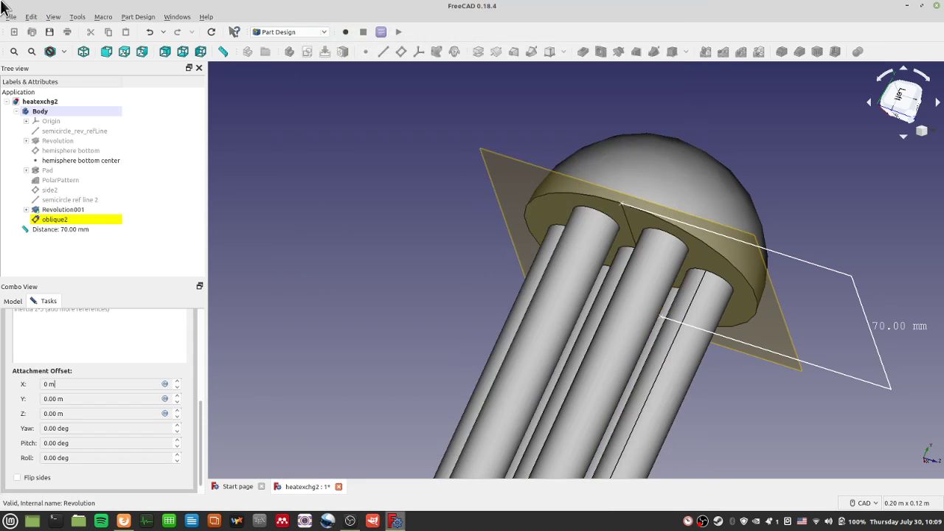
Step: Switch the preferences' unit system to Standard (mm/kg/s/degree) and apply it
left_click(33, 16)
left_click(50, 206)
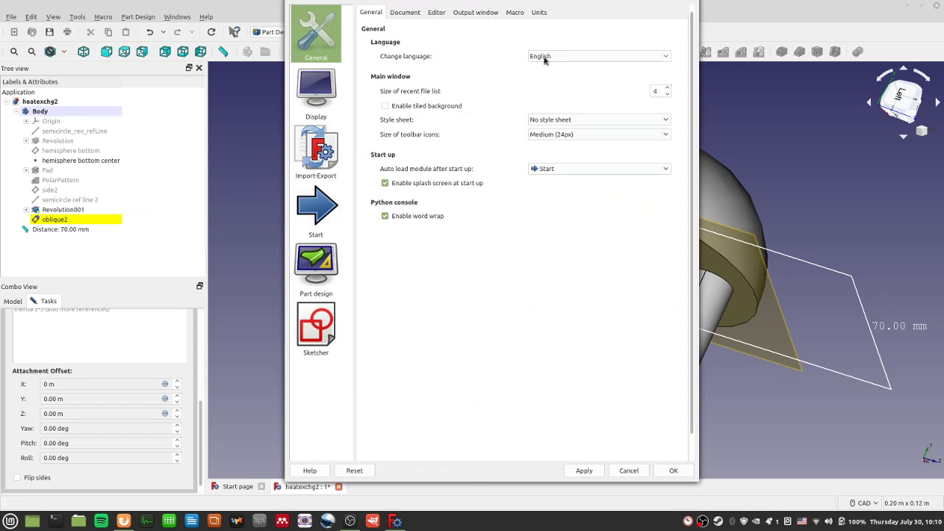
left_click(539, 13)
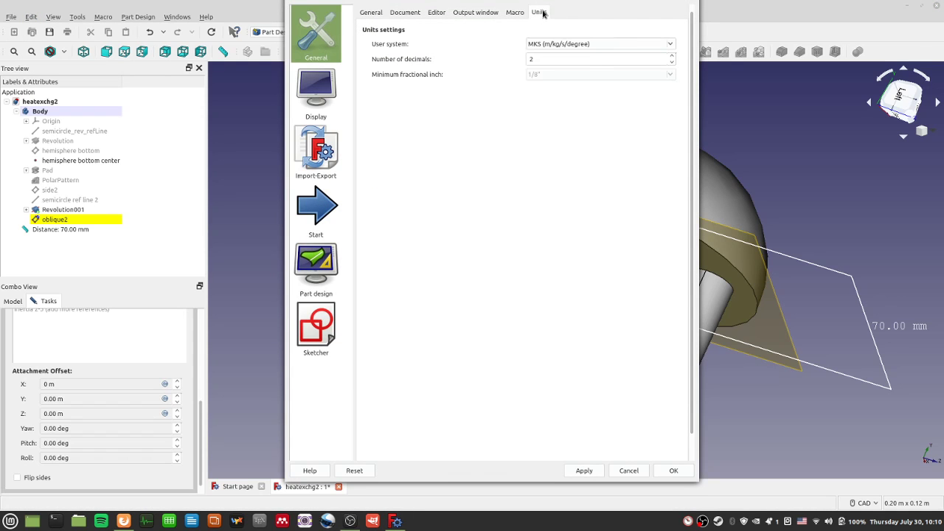
left_click(606, 47)
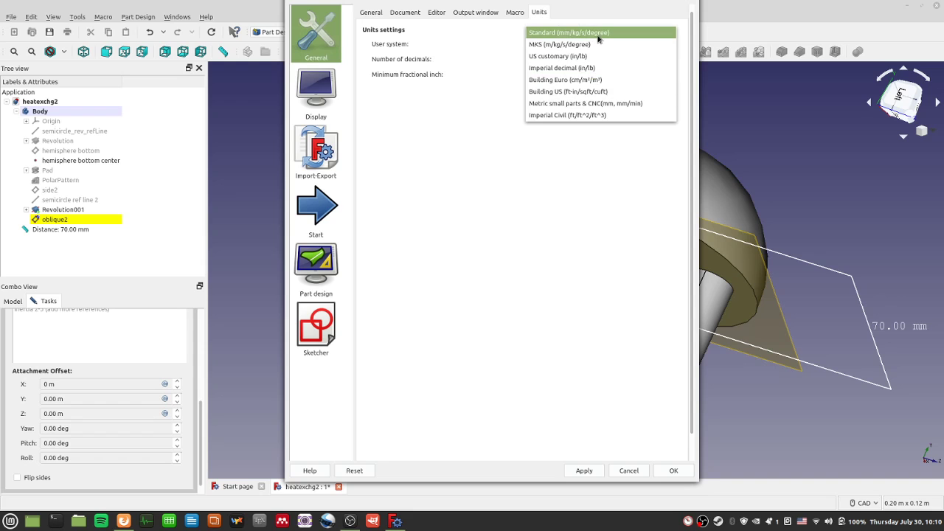
left_click(599, 40)
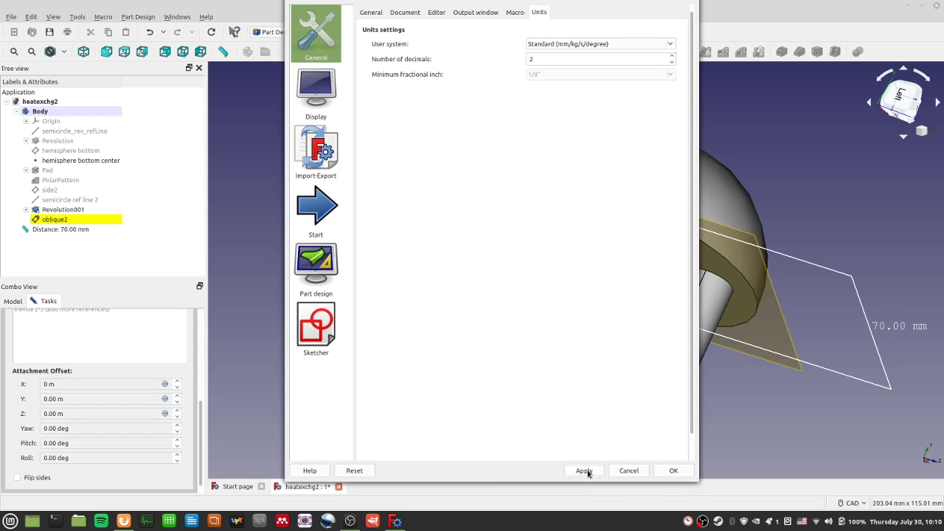
left_click(673, 470)
left_click(176, 381)
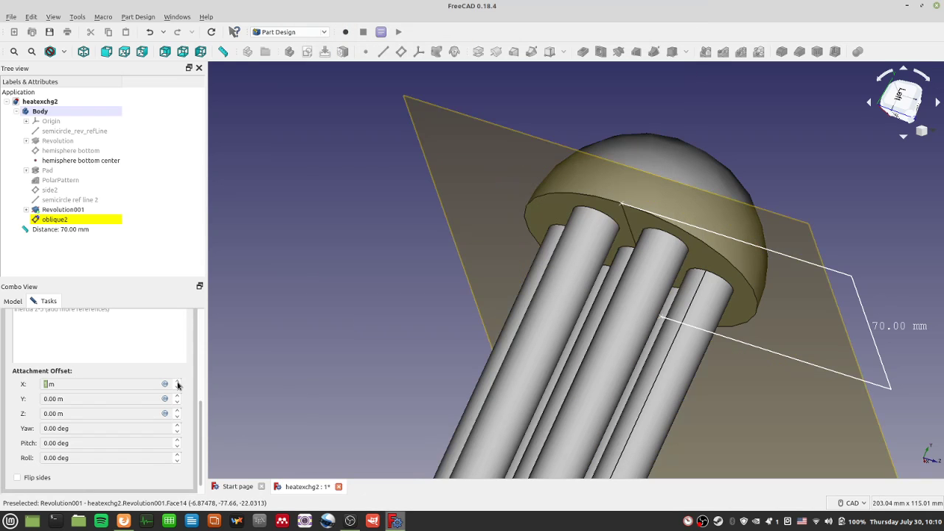
left_click(177, 389)
left_click_drag(127, 387, 3, 379)
scroll(185, 327, "up", 5)
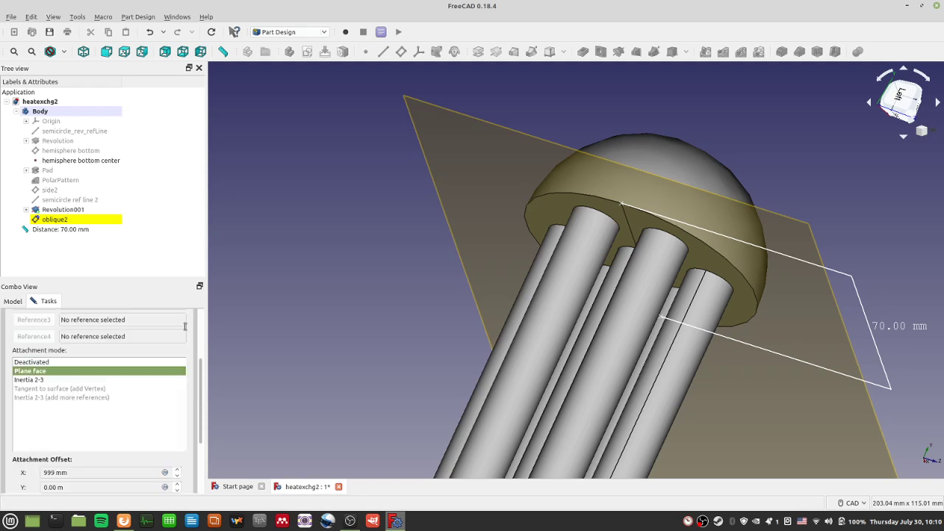
scroll(184, 326, "up", 5)
left_click(77, 325)
Step: Reopen the oblique2 plane for editing and try an X attachment offset of 23 mm
left_click(77, 220)
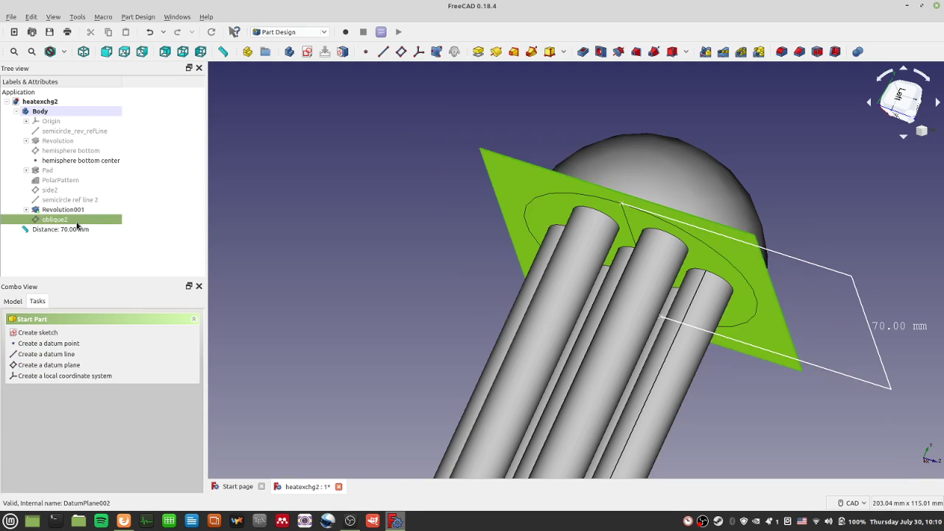
double_click(77, 221)
scroll(196, 362, "down", 10)
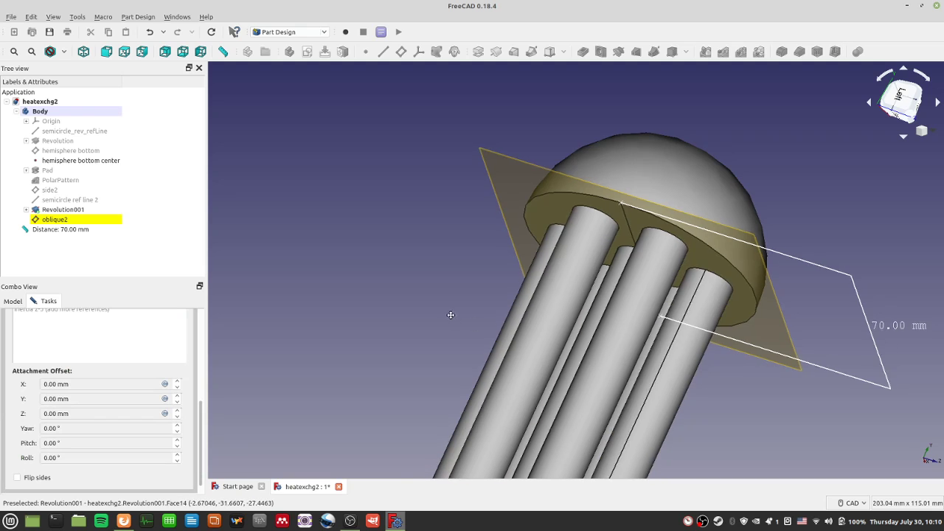
middle_click_drag(451, 314, 379, 299)
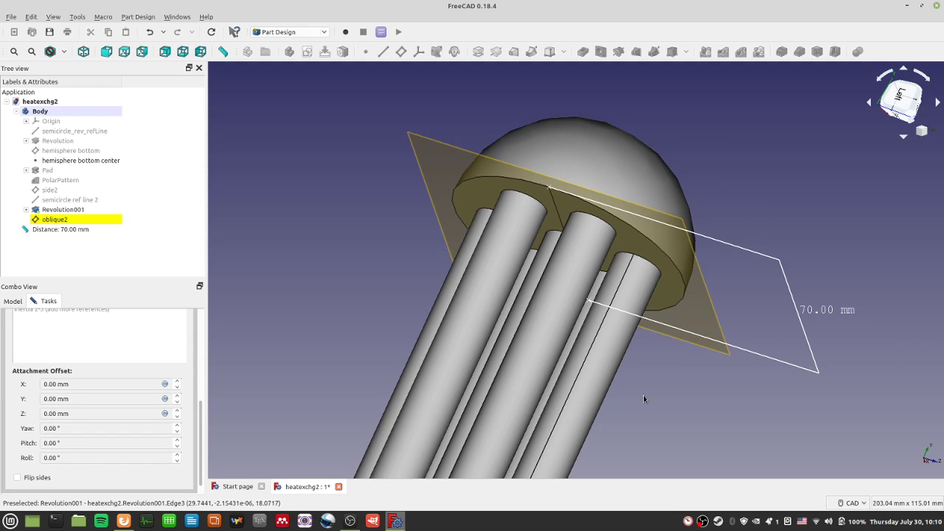
key("ctrl+s")
left_click(177, 381)
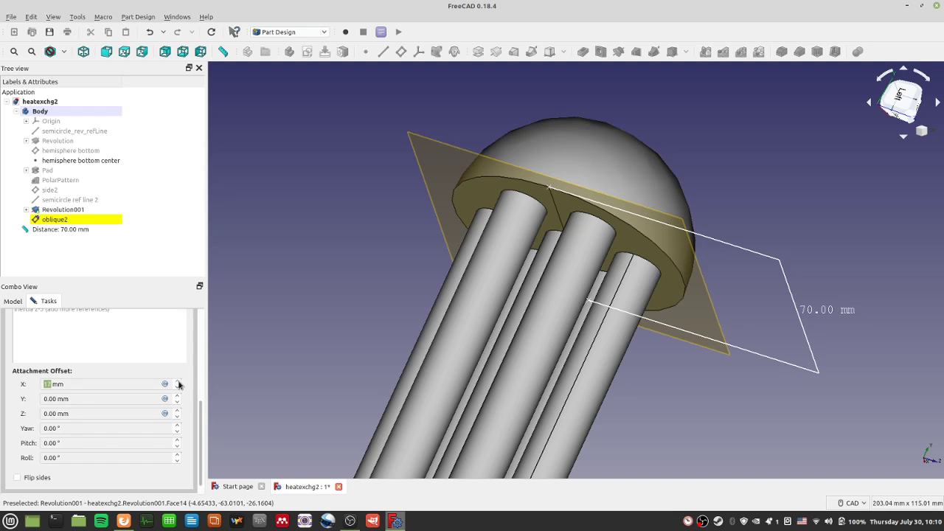
scroll(193, 345, "up", 5)
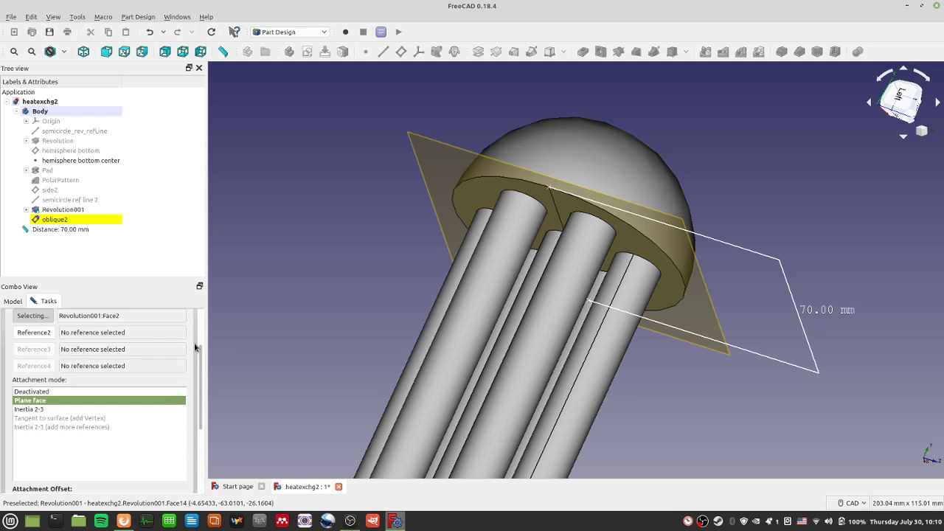
scroll(189, 340, "up", 1)
left_click(129, 324)
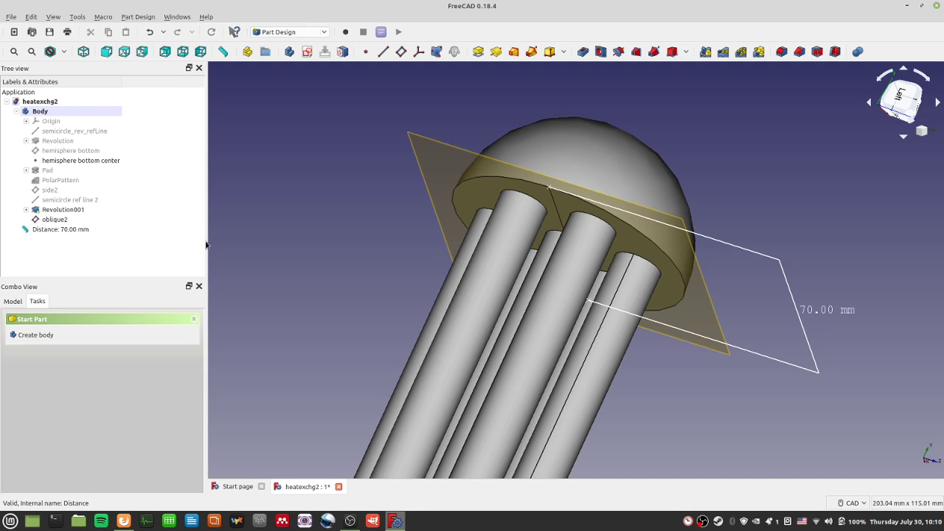
Step: Return the oblique2 plane's X attachment offset to 0 mm and save the document
left_click(624, 208)
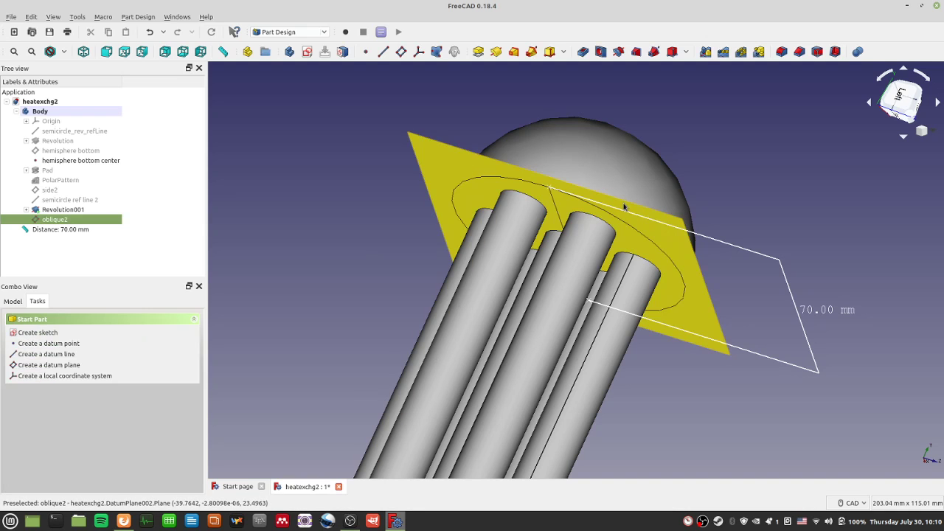
double_click(59, 219)
scroll(116, 445, "down", 5)
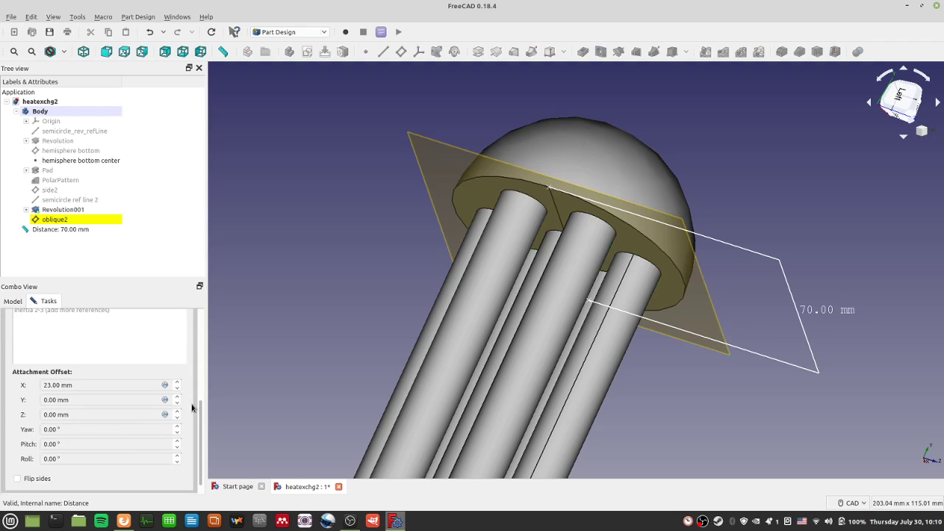
left_click_drag(54, 387, 30, 389)
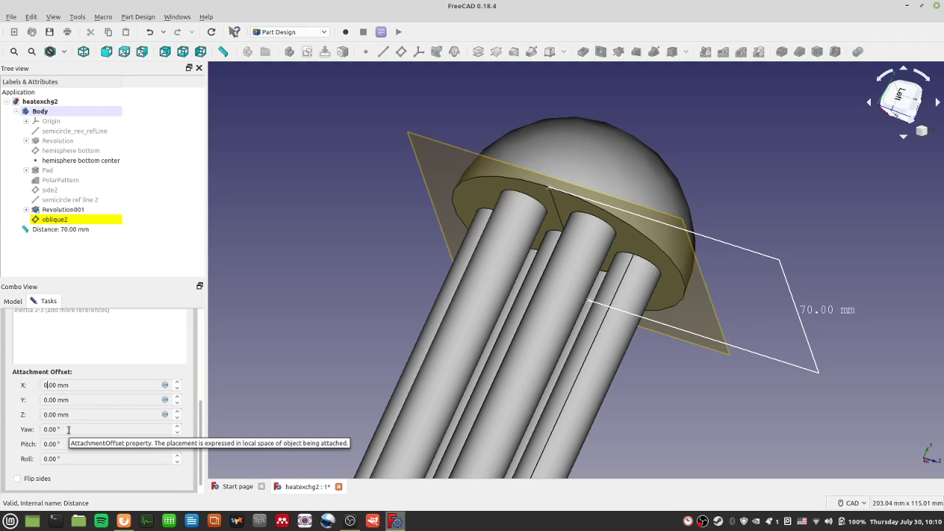
key("Escape")
key("ctrl+s")
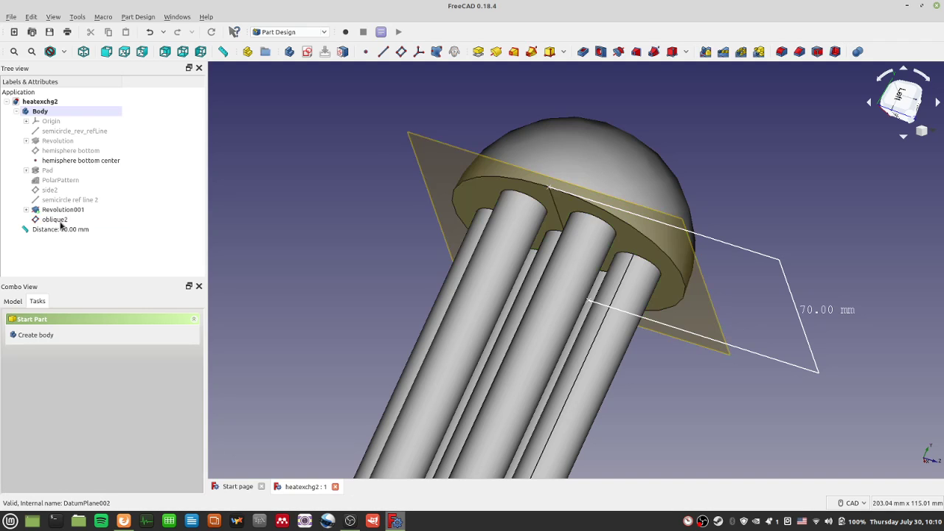
Step: Edit the oblique2 plane again and try a Y attachment offset of 7 mm
double_click(59, 219)
left_click_drag(198, 349, 179, 432)
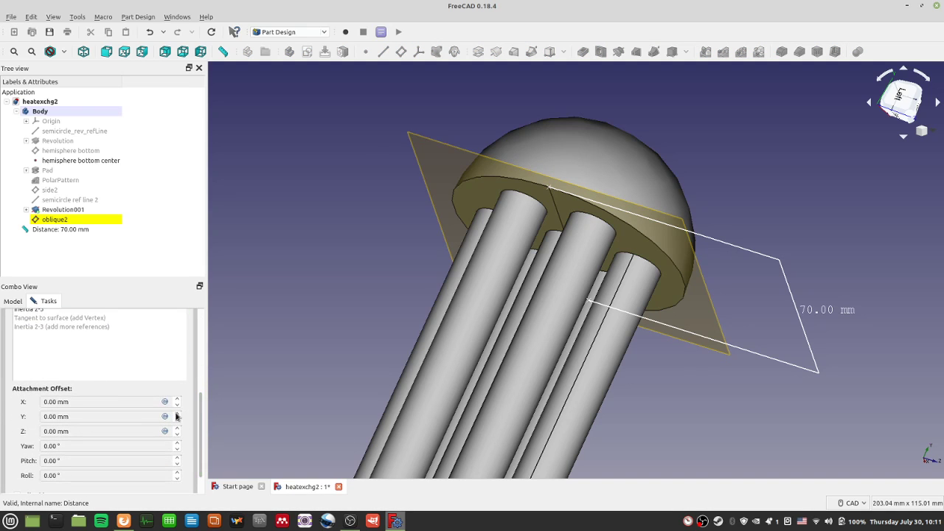
left_click(176, 417)
key("ctrl+s")
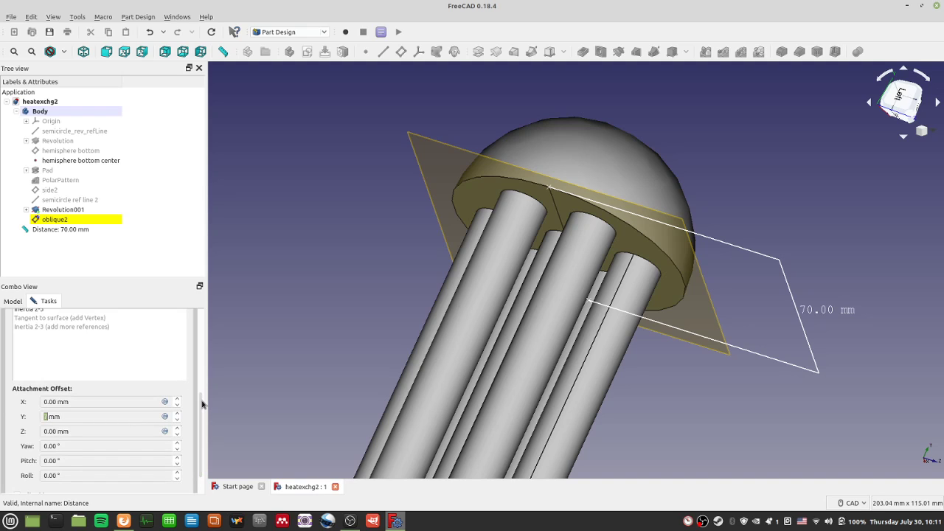
type("7")
Step: Try shifting the oblique2 plane with its Z attachment offset, then return that offset to 0 mm
left_click(177, 432)
left_click(177, 432)
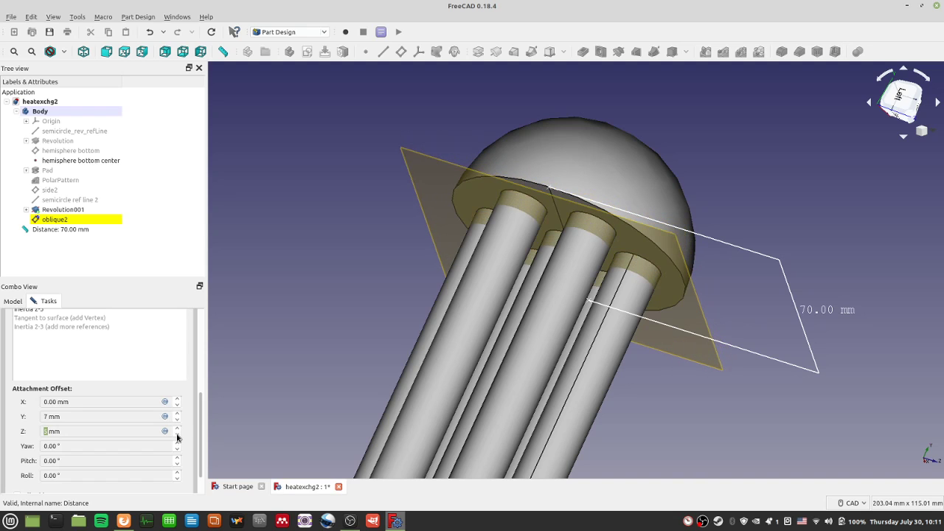
left_click(177, 436)
left_click(177, 435)
left_click(177, 435)
left_click(177, 435)
left_click(176, 435)
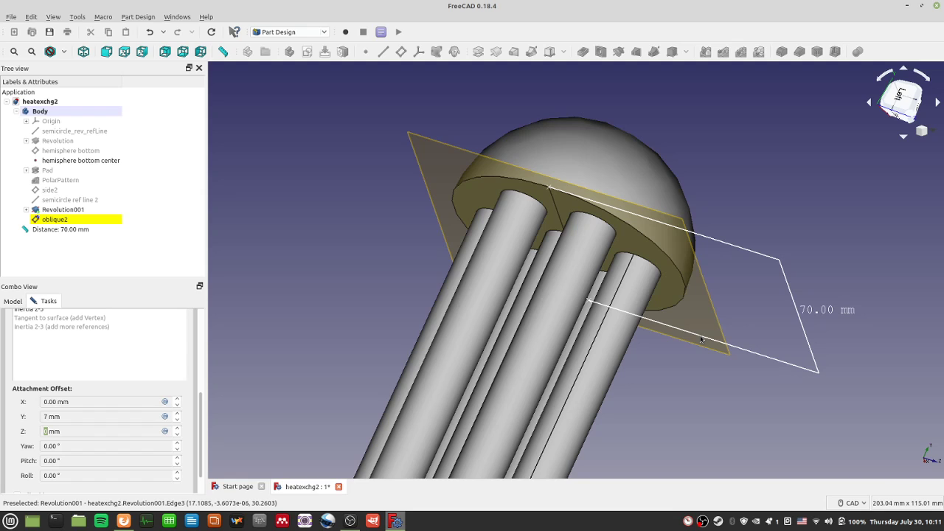
Step: Reset the oblique2 plane's Y attachment offset to 0 mm, accept the edit and save the document
left_click(45, 417)
key("Return")
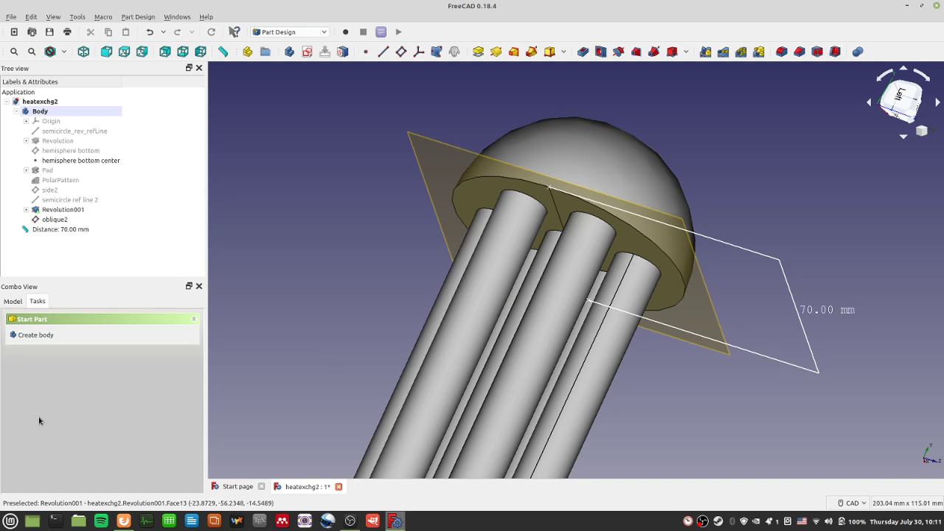
key("ctrl+s")
Step: Open the oblique2 plane for editing and raise its Z attachment offset to 14 mm
left_click(63, 220)
double_click(63, 220)
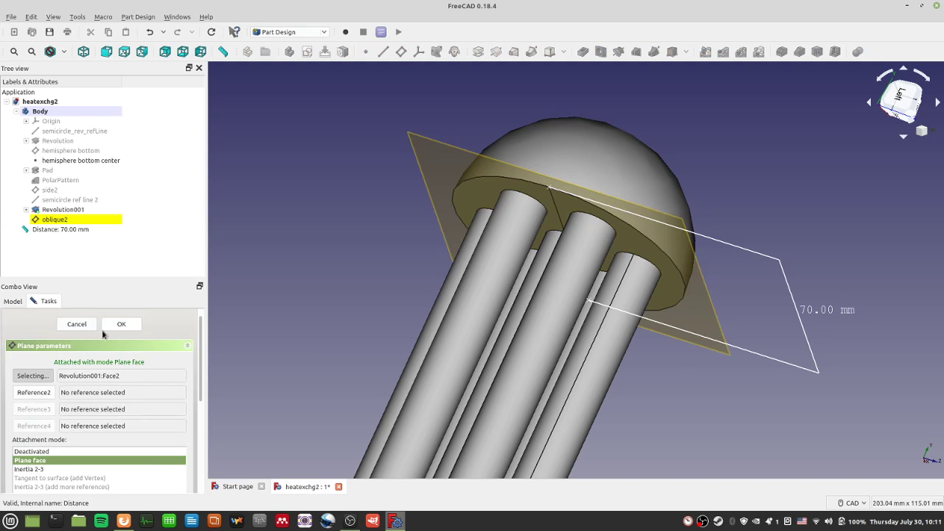
scroll(184, 438, "down", 5)
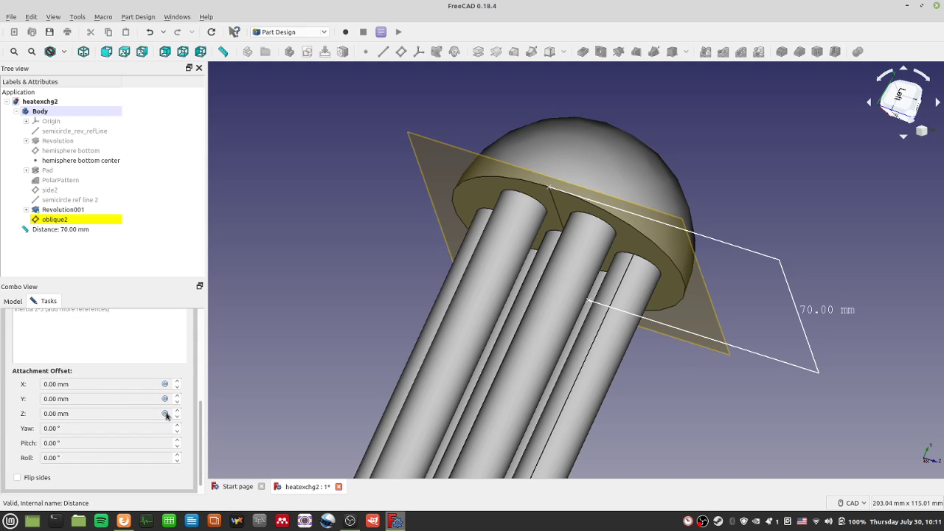
left_click(176, 411)
left_click(176, 411)
left_click(177, 411)
left_click(176, 412)
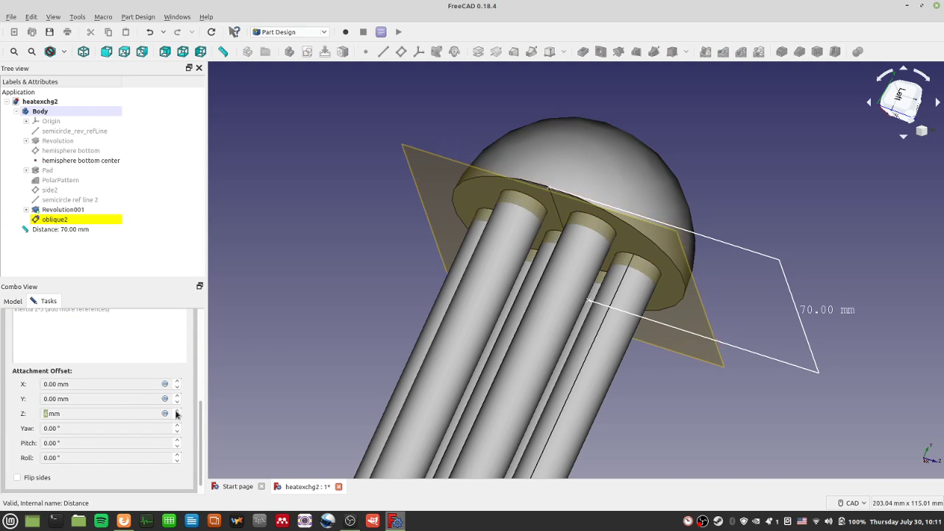
left_click(176, 412)
left_click(177, 411)
left_click(176, 412)
left_click(176, 411)
left_click(176, 412)
left_click(176, 411)
left_click(176, 411)
left_click(176, 412)
left_click(176, 411)
left_click(177, 412)
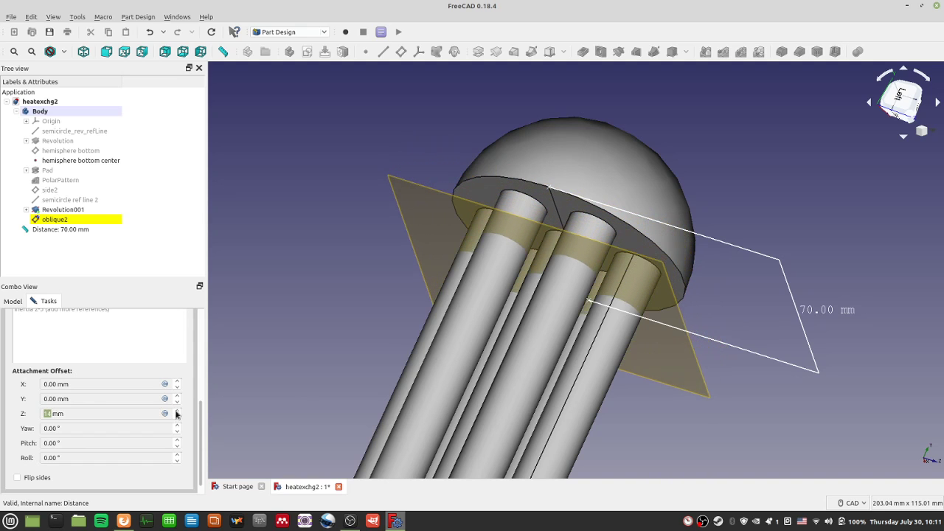
Step: Try moving the oblique2 plane farther along the tubes by increasing its Z attachment offset beyond 14 mm
middle_click_drag(745, 194, 585, 418)
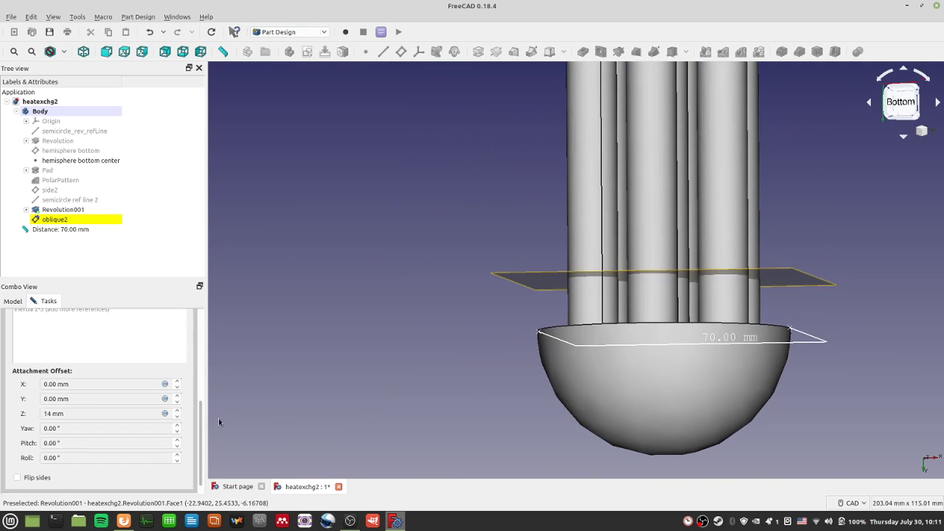
left_click(177, 411)
left_click(177, 411)
left_click(177, 411)
left_click(177, 411)
left_click(177, 411)
left_click(177, 411)
left_click(177, 410)
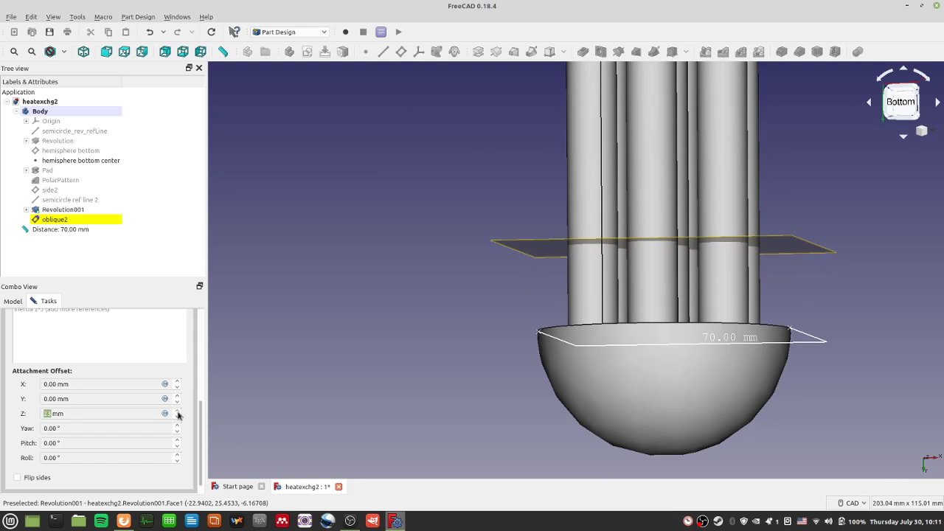
left_click(177, 411)
left_click(177, 411)
left_click(177, 411)
left_click(177, 411)
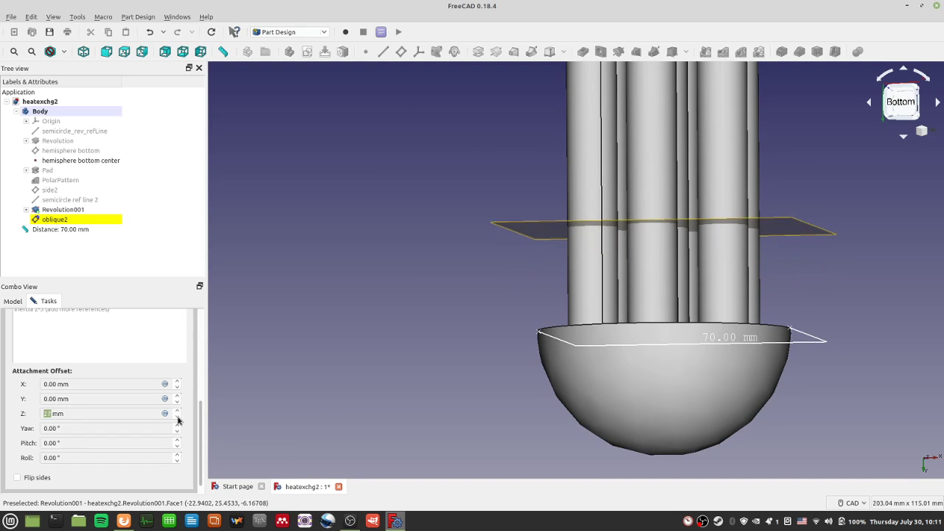
Step: Move the oblique2 plane into the hemisphere with a Z attachment offset of -10 mm, accept it and save the document
left_click(178, 418)
left_click(177, 418)
left_click(178, 418)
left_click(178, 419)
left_click(178, 419)
left_click(178, 419)
left_click(178, 418)
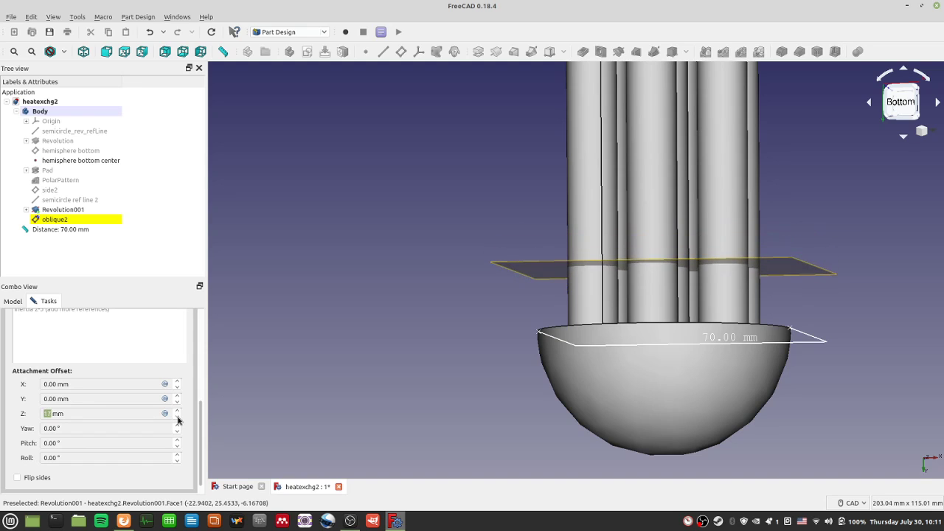
left_click(178, 419)
left_click(177, 419)
left_click(178, 418)
left_click(177, 419)
left_click(178, 419)
left_click(178, 419)
left_click(178, 419)
left_click(178, 419)
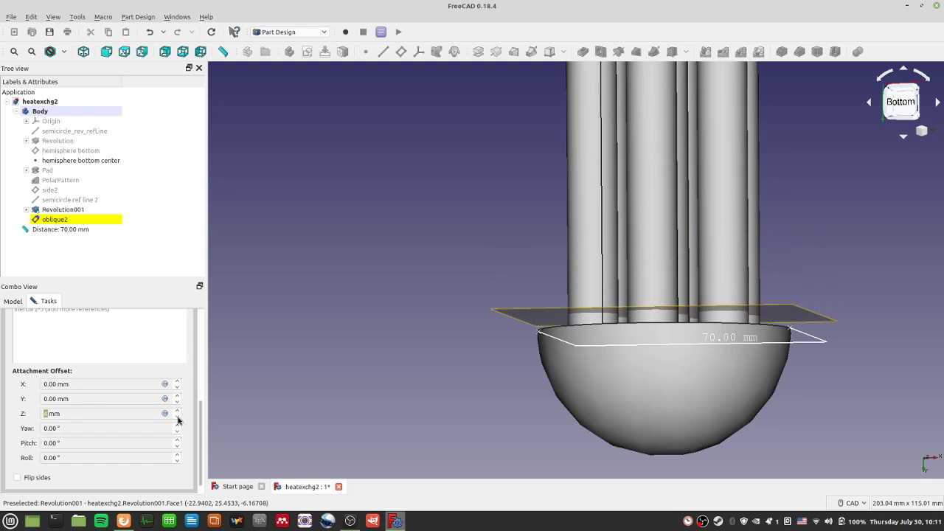
left_click(178, 419)
left_click(178, 419)
left_click(178, 418)
left_click(177, 419)
left_click(178, 419)
left_click(178, 419)
left_click(178, 419)
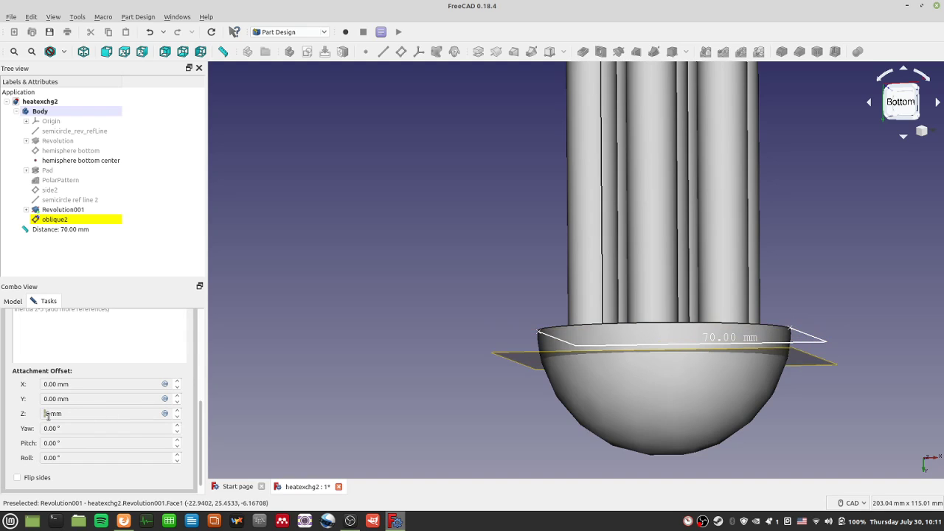
left_click_drag(48, 414, 32, 416)
type("-10")
key("Return")
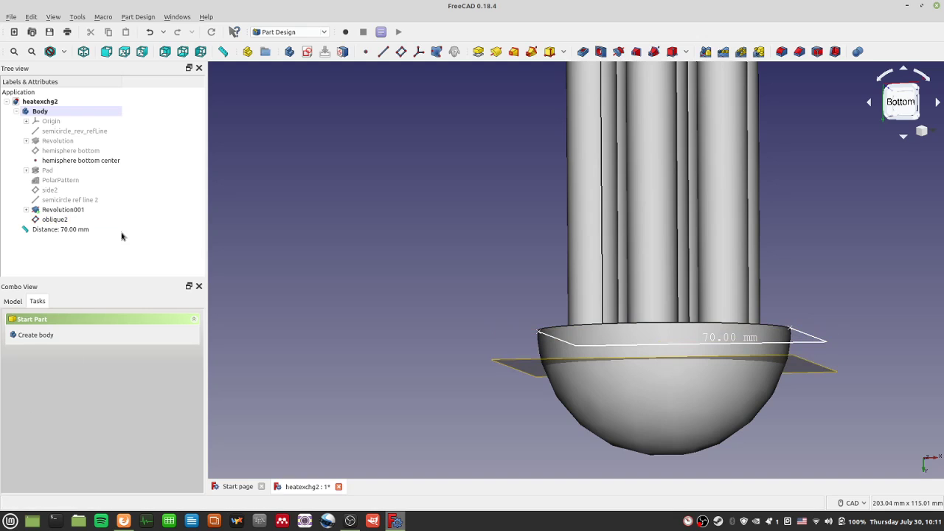
left_click(88, 219)
key("ctrl+s")
Step: Bring up the model tree and data properties of the selected oblique2 plane
middle_click_drag(420, 354, 406, 276)
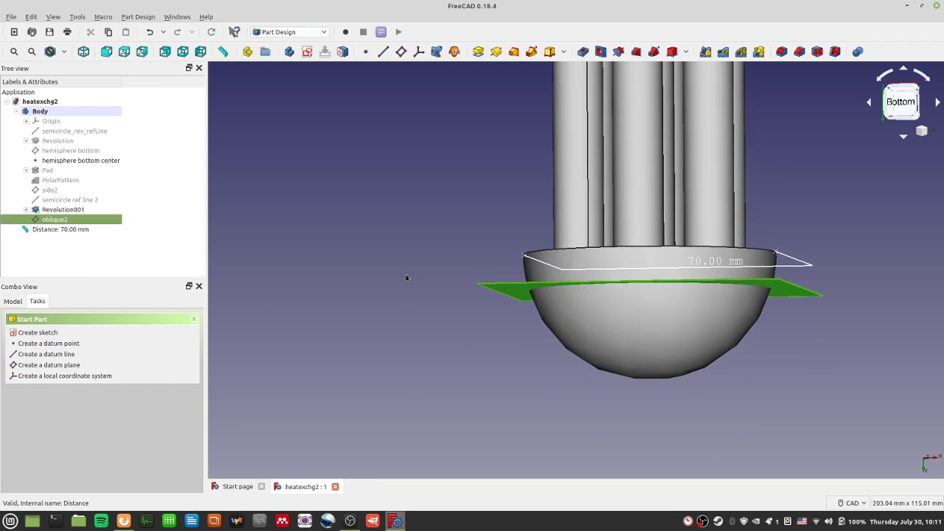
left_click(21, 301)
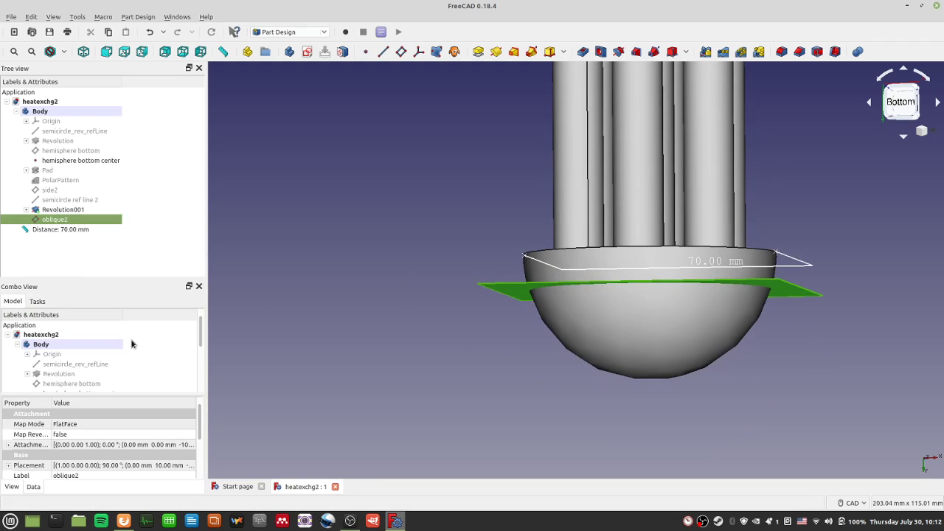
mouse_move(198, 413)
left_mouse_down()
mouse_move(199, 434)
mouse_move(198, 406)
left_mouse_up()
left_click_drag(198, 329, 204, 362)
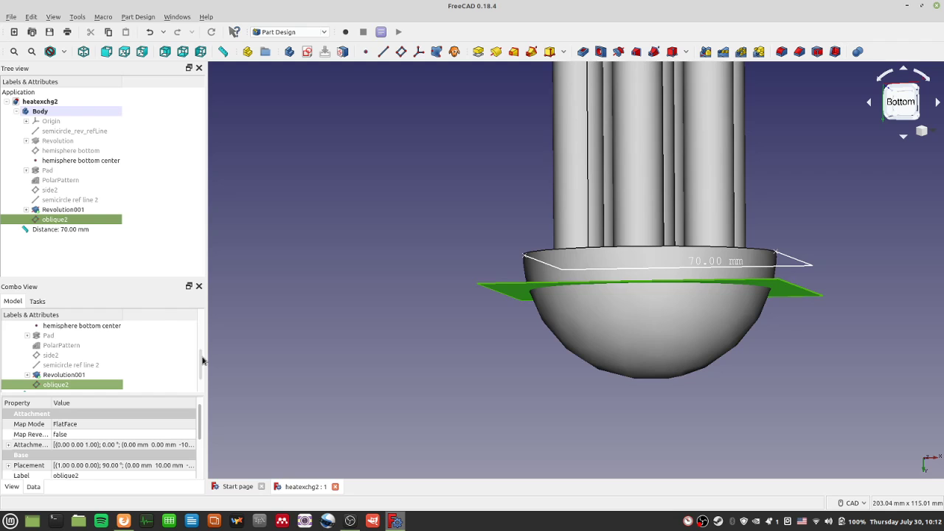
Step: Examine the oblique2 plane's position across the hemispherical end and its attachment and size properties
scroll(516, 236, "down", 6)
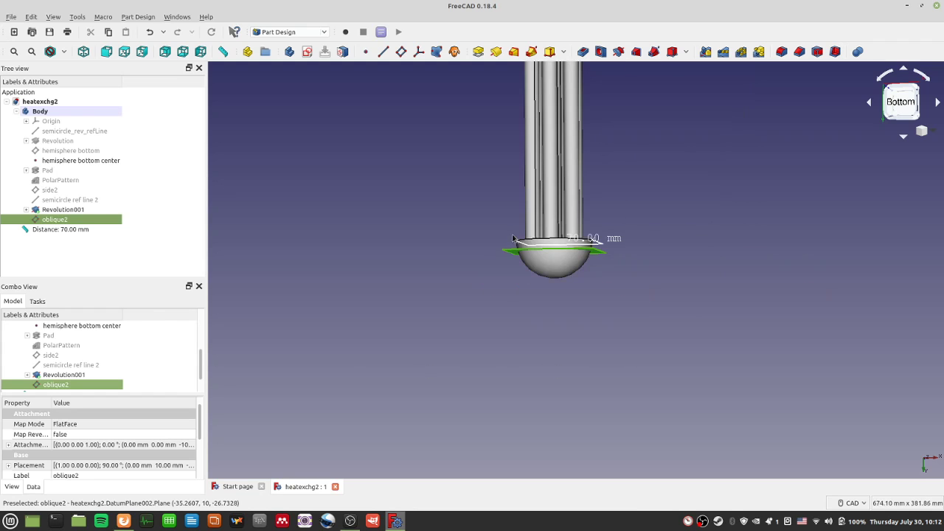
middle_click_drag(728, 143, 718, 327)
middle_click_drag(429, 441, 491, 280)
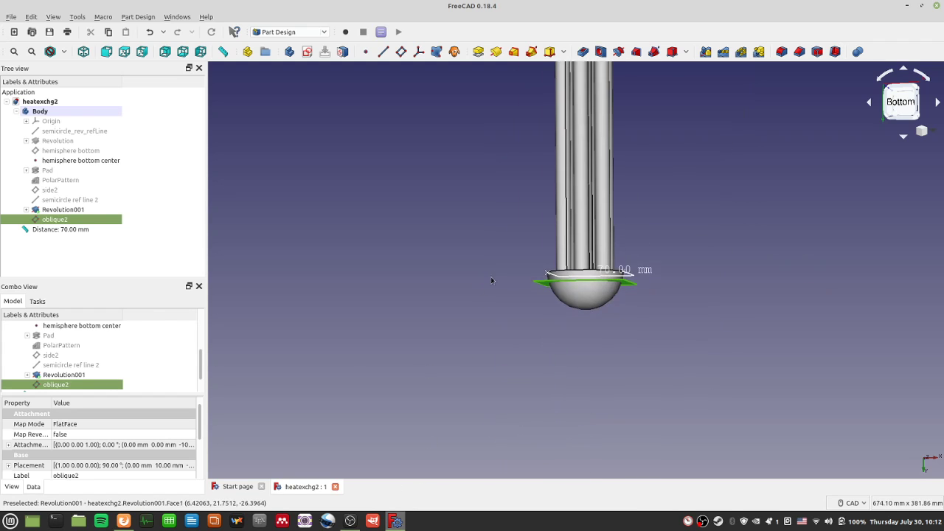
scroll(622, 343, "up", 6)
middle_click_drag(621, 344, 369, 365)
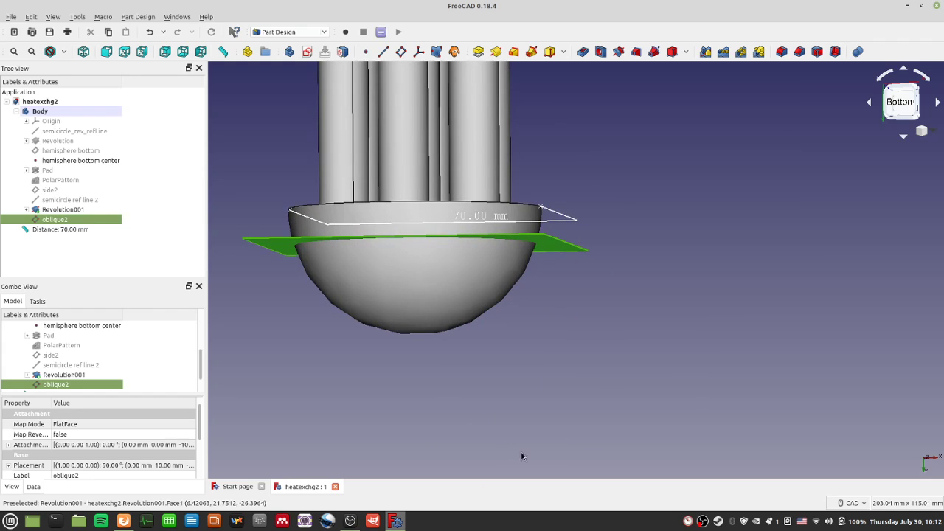
middle_click_drag(507, 379, 632, 345)
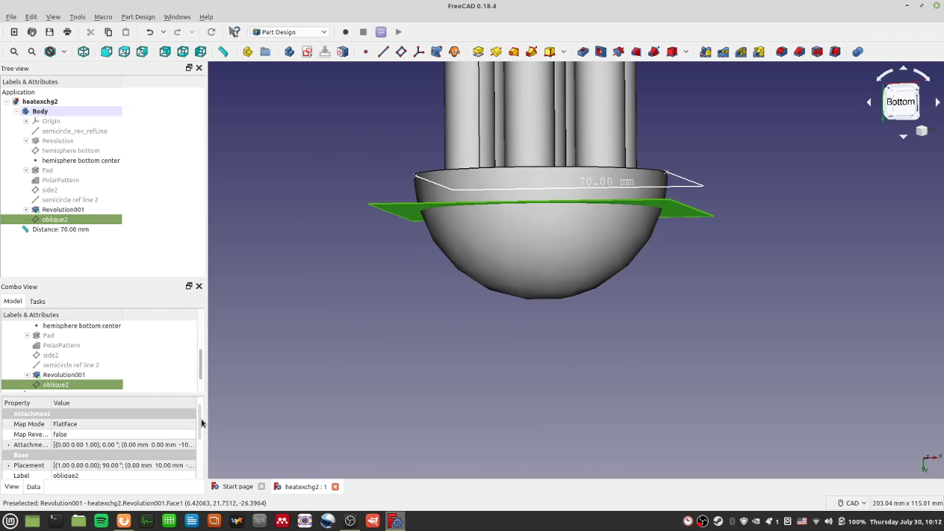
left_click_drag(202, 423, 199, 458)
left_click_drag(202, 369, 201, 402)
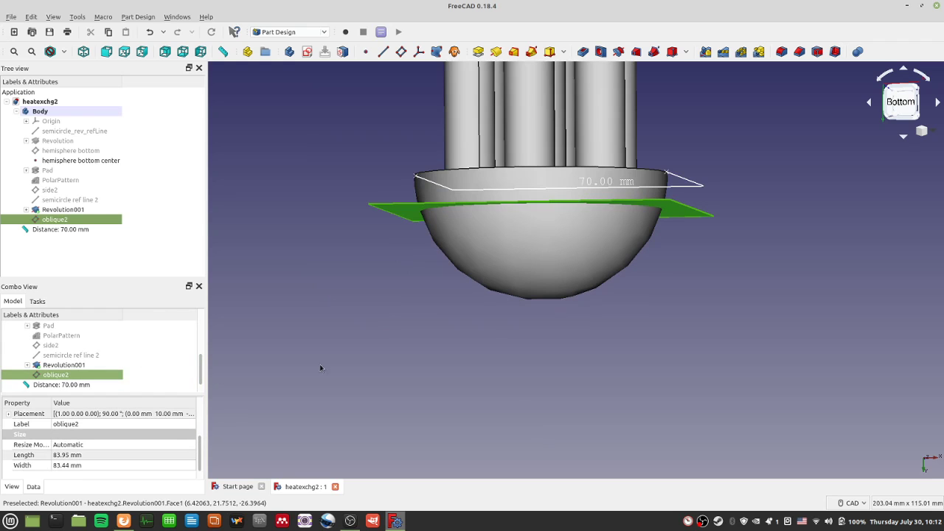
middle_click_drag(416, 341, 482, 325)
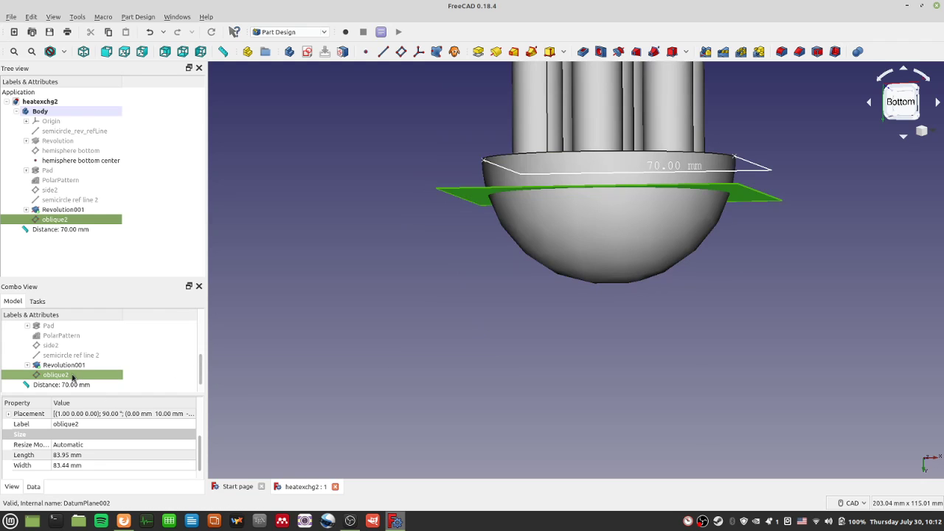
Step: Open the oblique2 plane for editing and try the Inertia 2-3 attachment mode on it
double_click(77, 225)
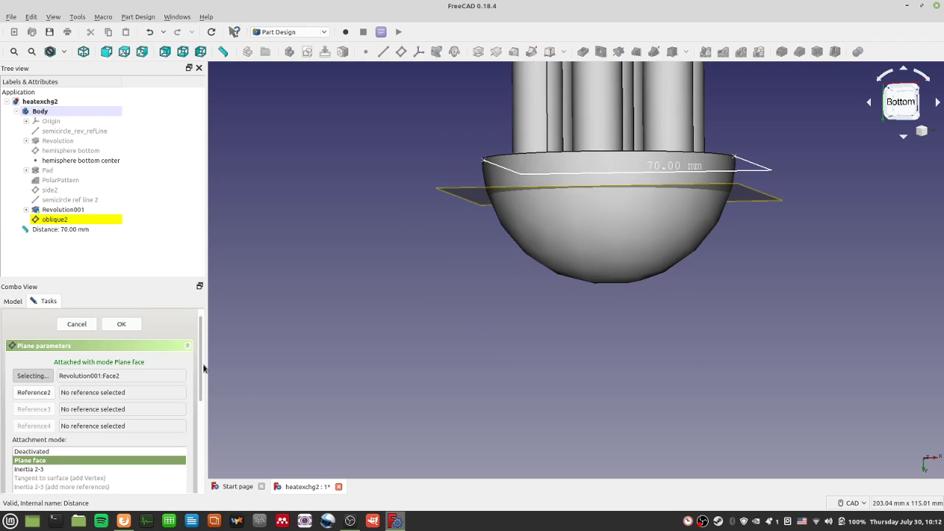
left_click_drag(203, 398, 193, 476)
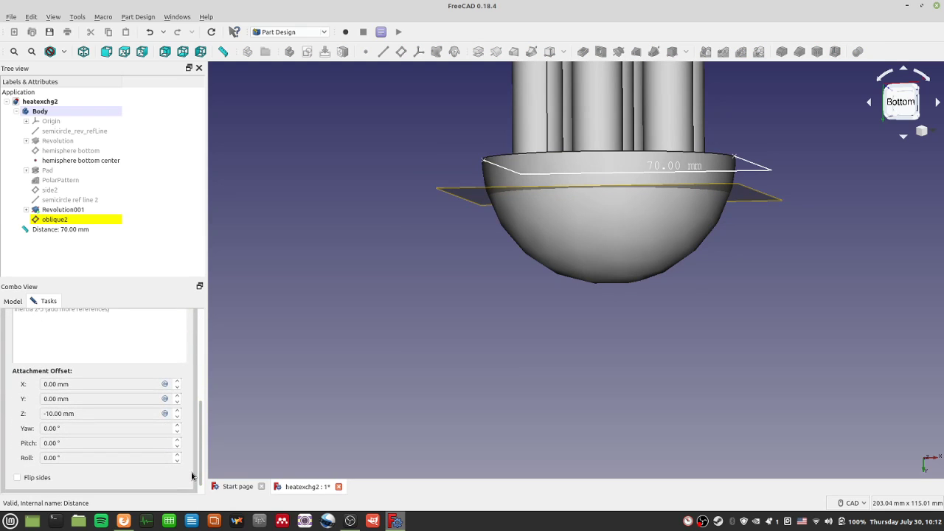
scroll(200, 384, "up", 3)
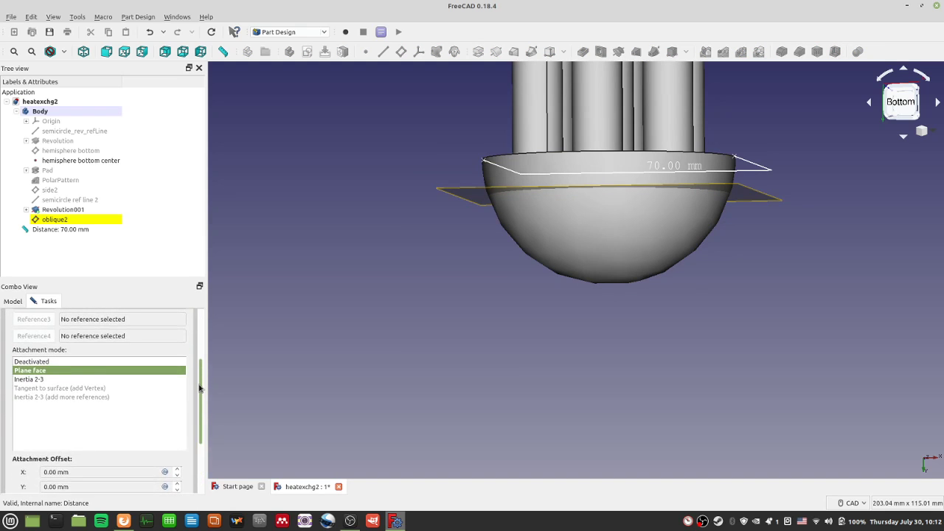
scroll(199, 387, "up", 3)
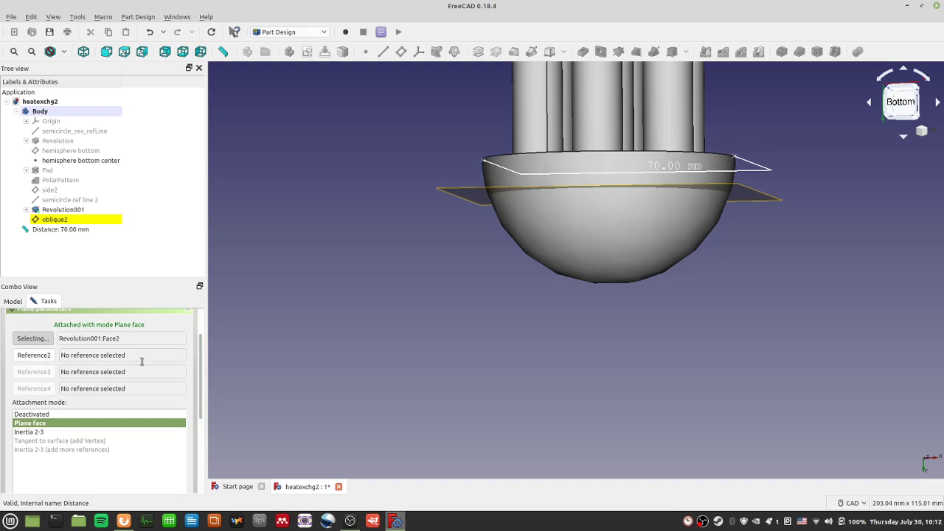
left_click(53, 355)
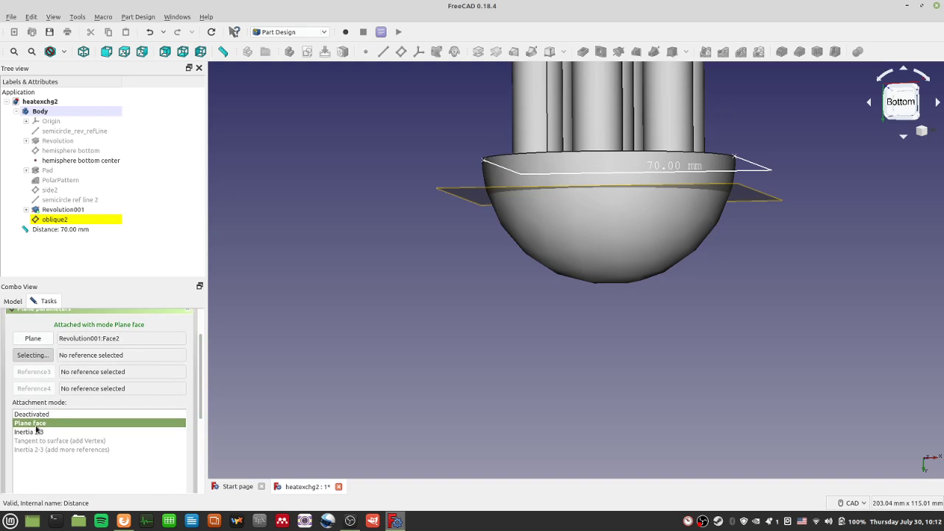
left_click(39, 432)
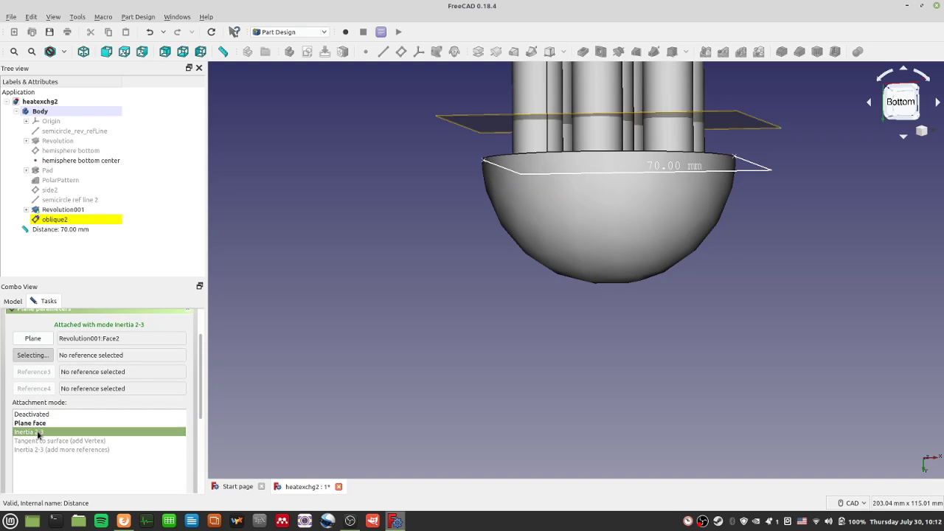
left_click(48, 359)
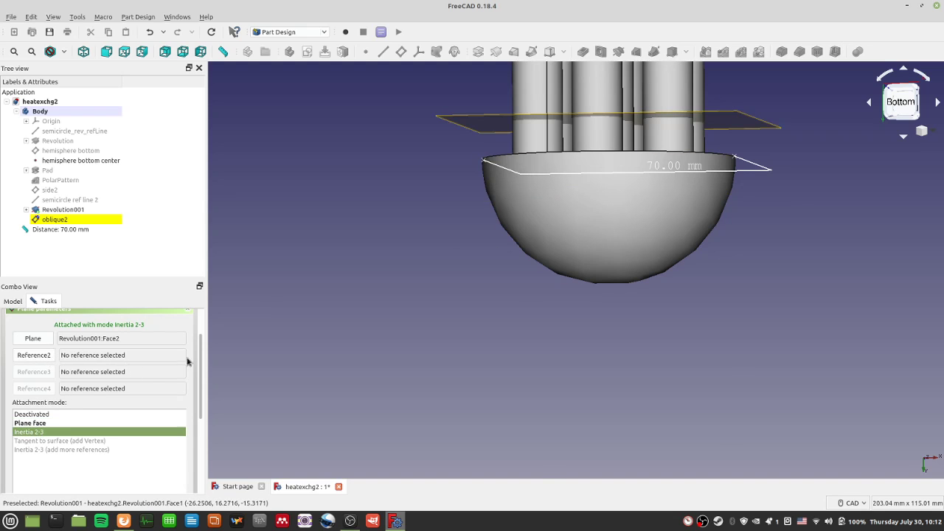
left_click(46, 338)
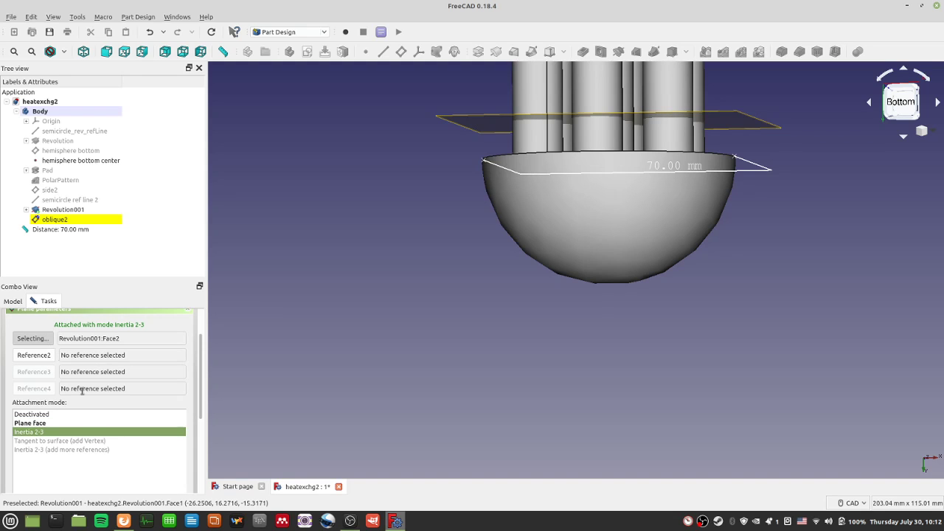
left_click(46, 357)
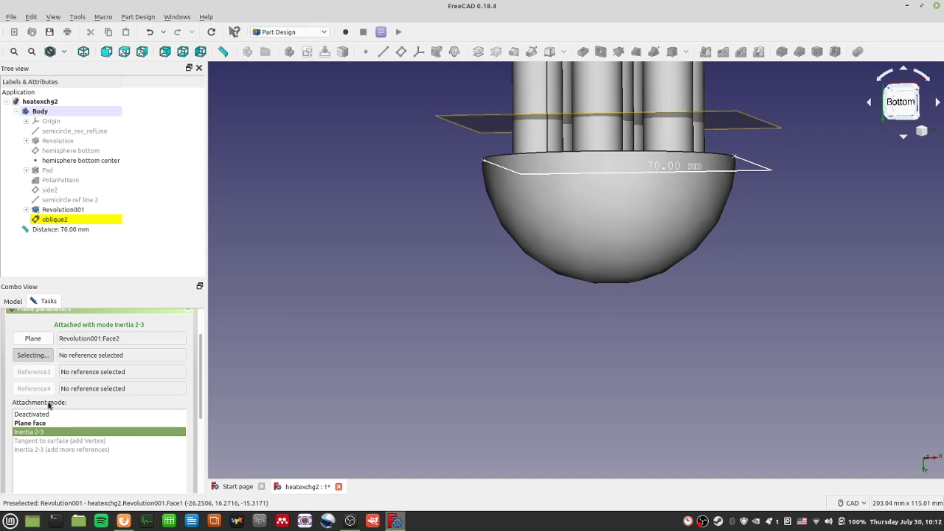
Step: Deactivate the oblique2 plane's attachment, save the document and leave the plane's editing
left_click(45, 415)
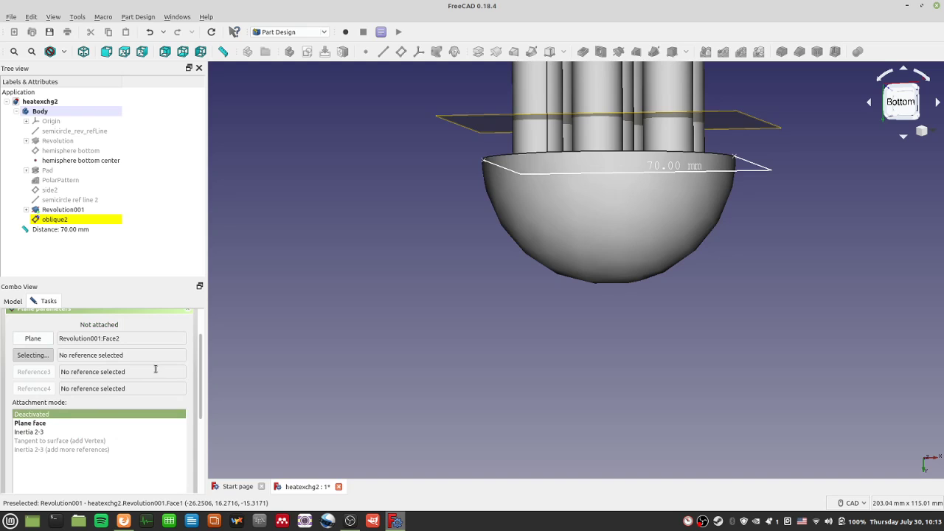
key("ctrl+s")
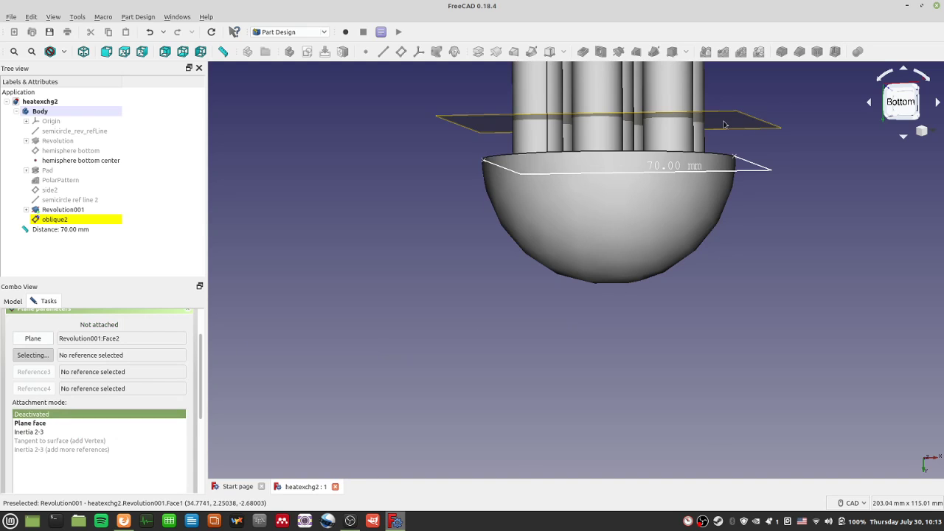
double_click(68, 221)
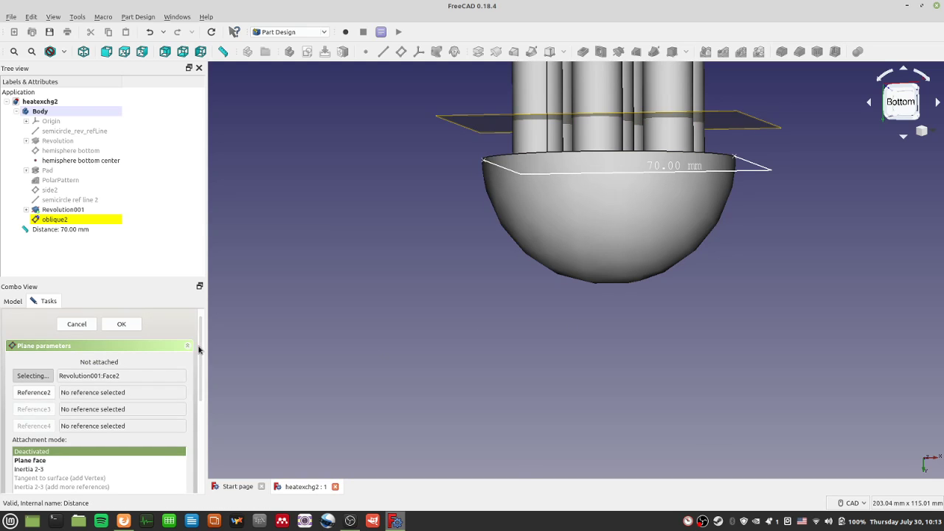
mouse_move(198, 349)
left_mouse_down()
mouse_move(196, 438)
mouse_move(200, 344)
left_mouse_up()
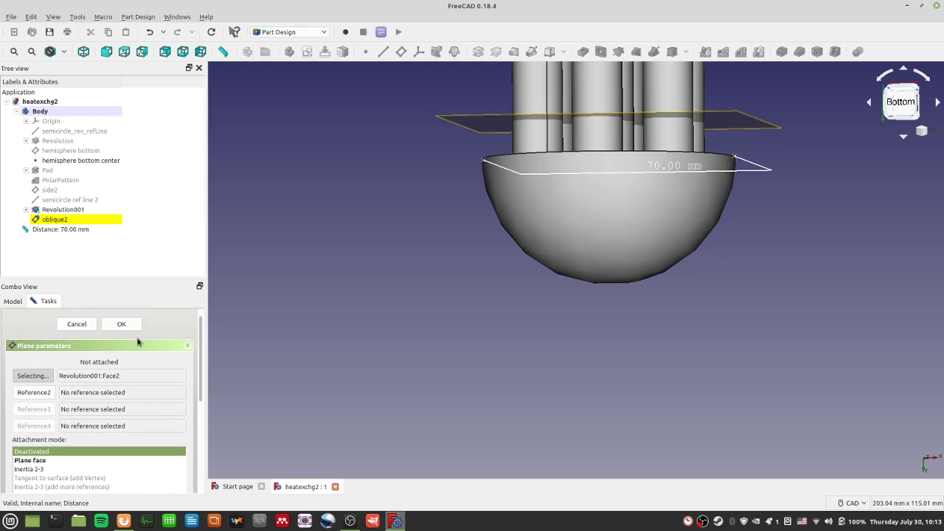
left_click(77, 324)
double_click(54, 219)
mouse_move(199, 347)
left_mouse_down()
mouse_move(192, 433)
mouse_move(204, 357)
left_mouse_up()
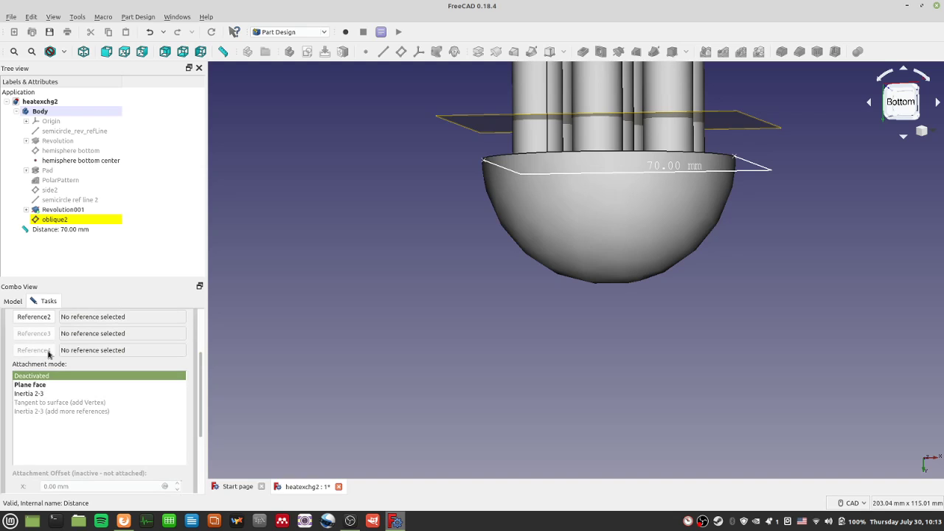
left_click(46, 321)
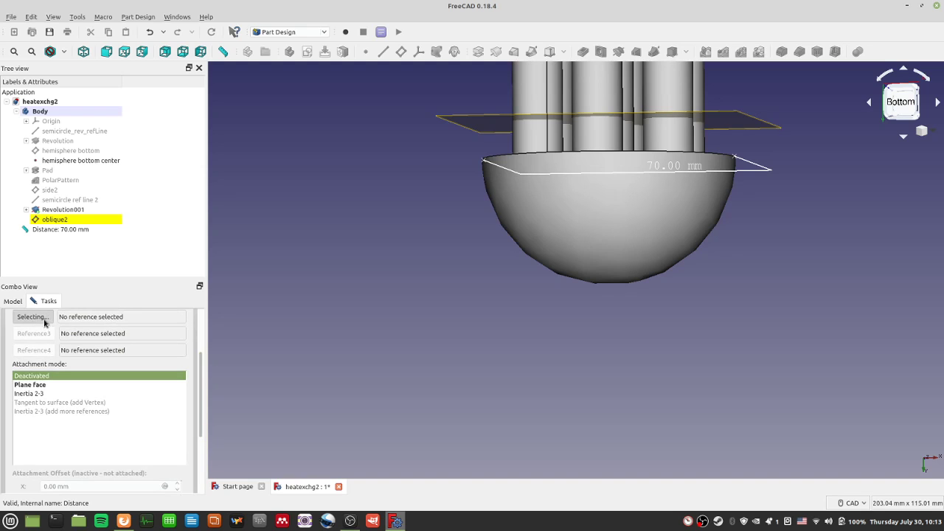
left_click(38, 386)
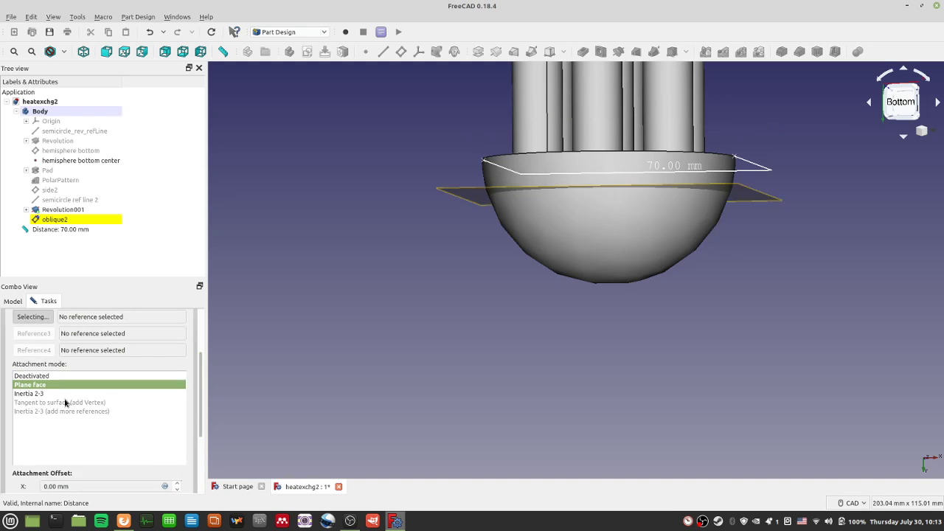
left_click_drag(202, 382, 208, 345)
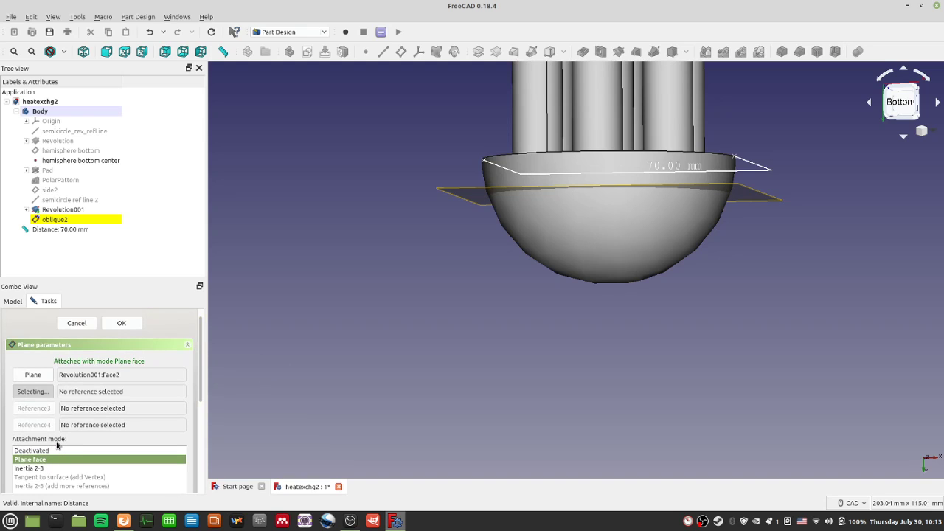
left_click(77, 324)
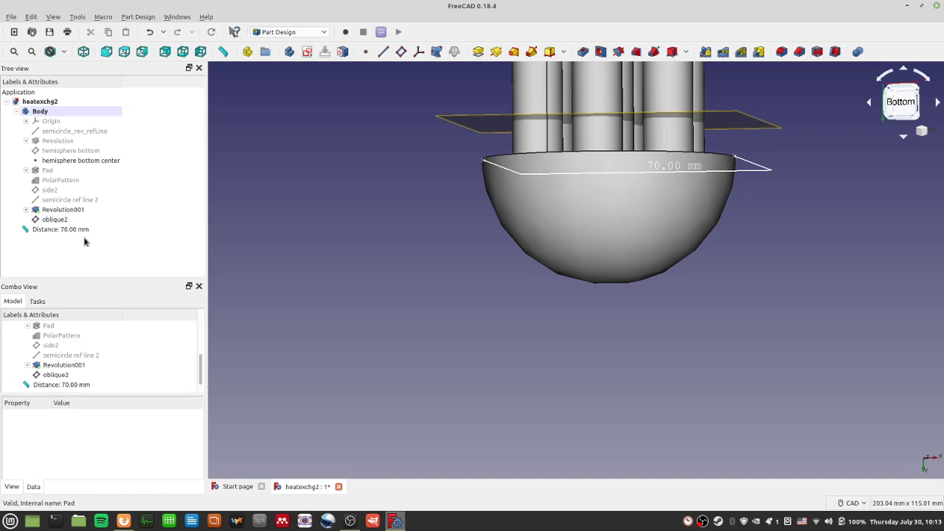
Step: Reattach the oblique2 plane to the Revolution001 face with the Plane face mode and accept it
left_click(86, 221)
double_click(87, 221)
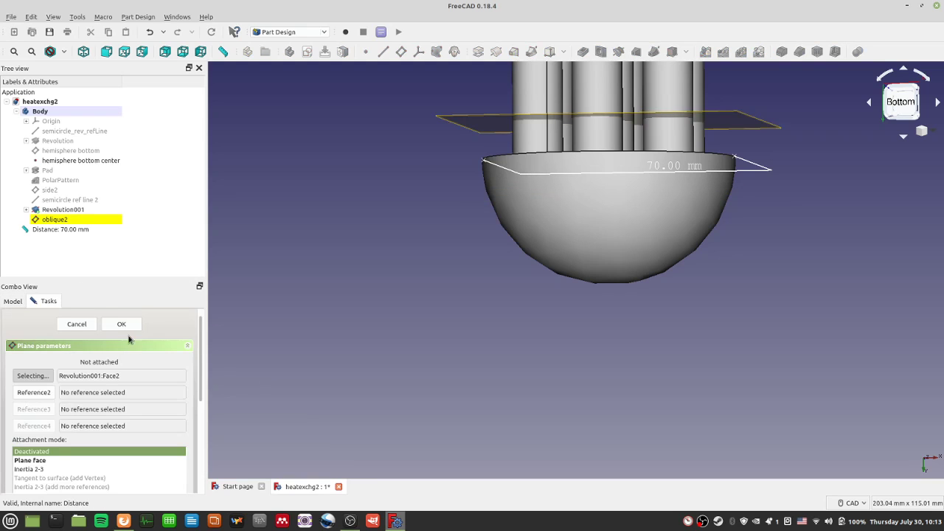
left_click(46, 462)
left_click(124, 323)
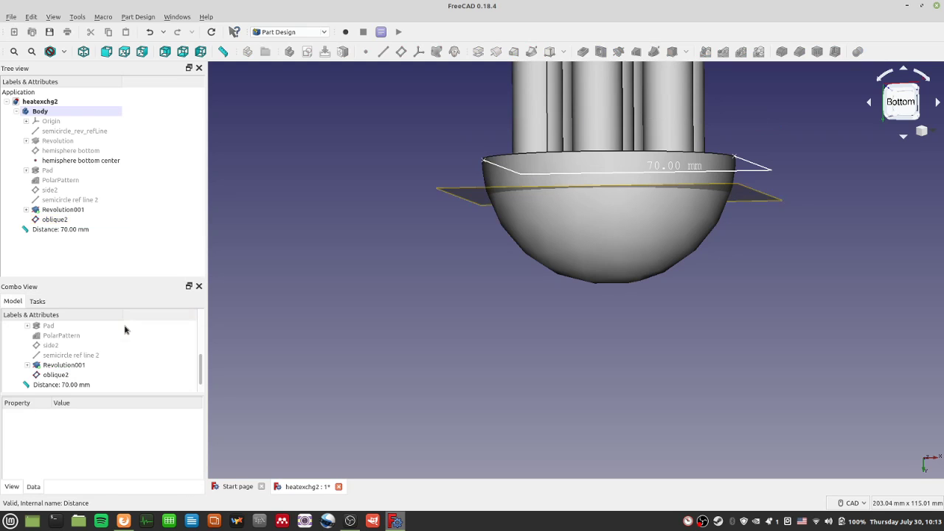
Step: Open the oblique2 plane for editing and set its Z attachment offset to -11 mm
left_click(60, 210)
double_click(59, 219)
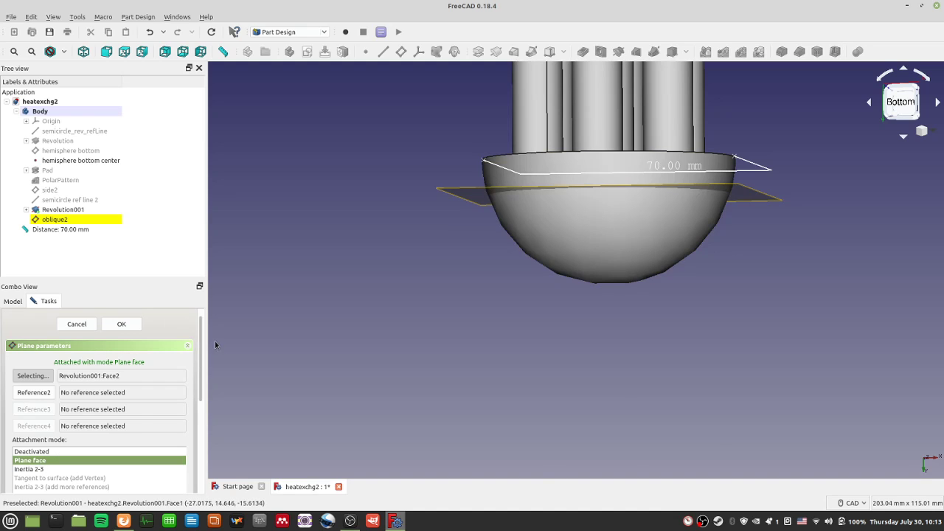
scroll(199, 369, "down", 3)
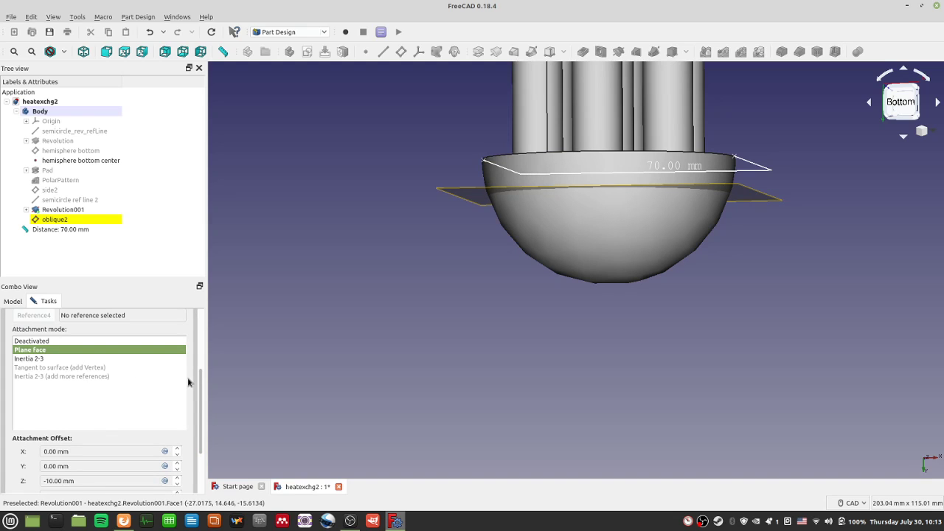
left_click_drag(202, 383, 202, 342)
left_click(131, 356)
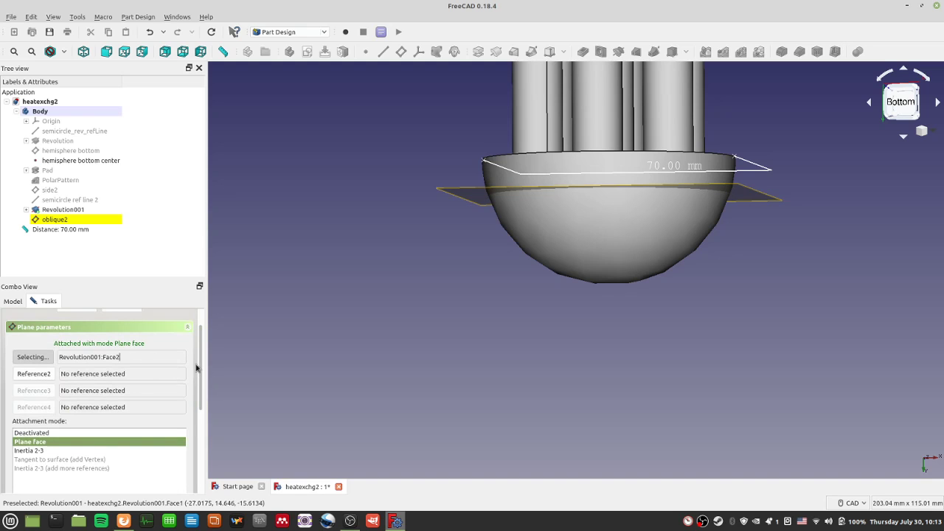
left_click_drag(198, 366, 197, 445)
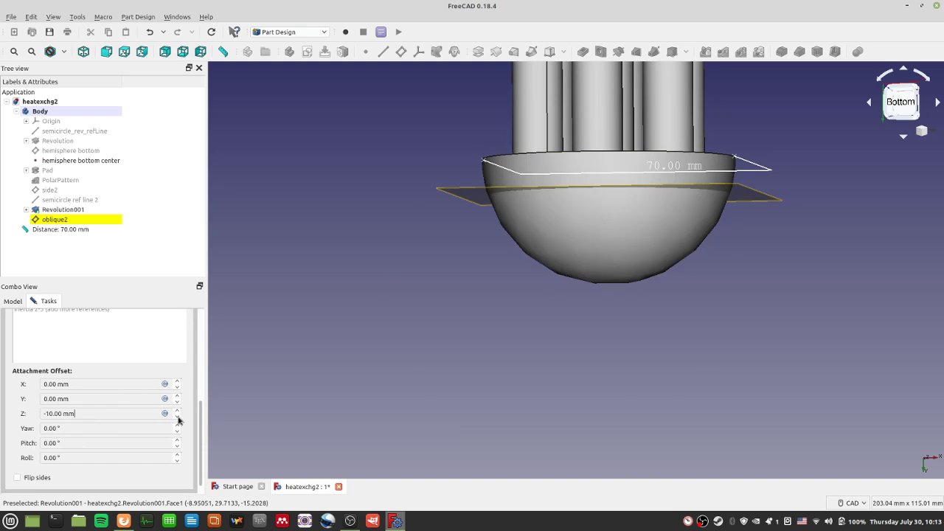
scroll(177, 418, "down", 4)
scroll(177, 415, "up", 3)
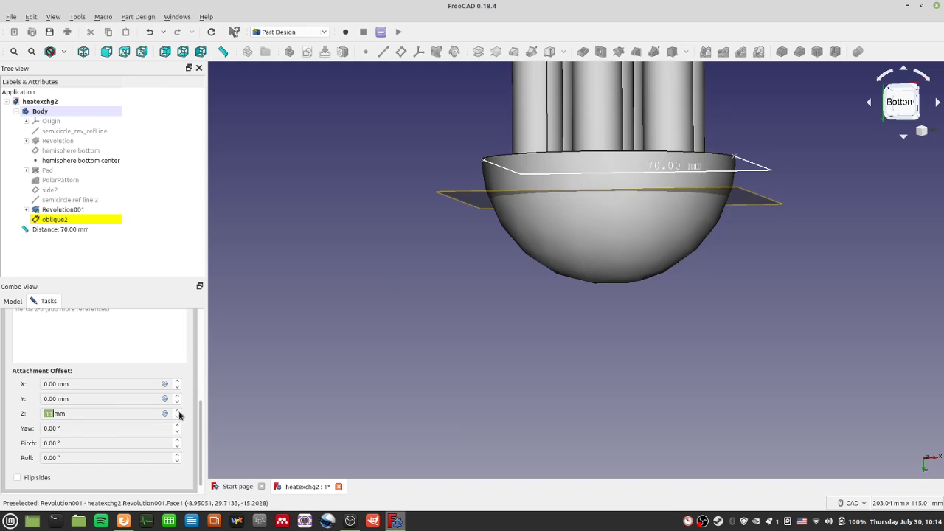
Step: Review the oblique2 plane's reference, attachment mode and offsets, and save the document
scroll(196, 415, "up", 8)
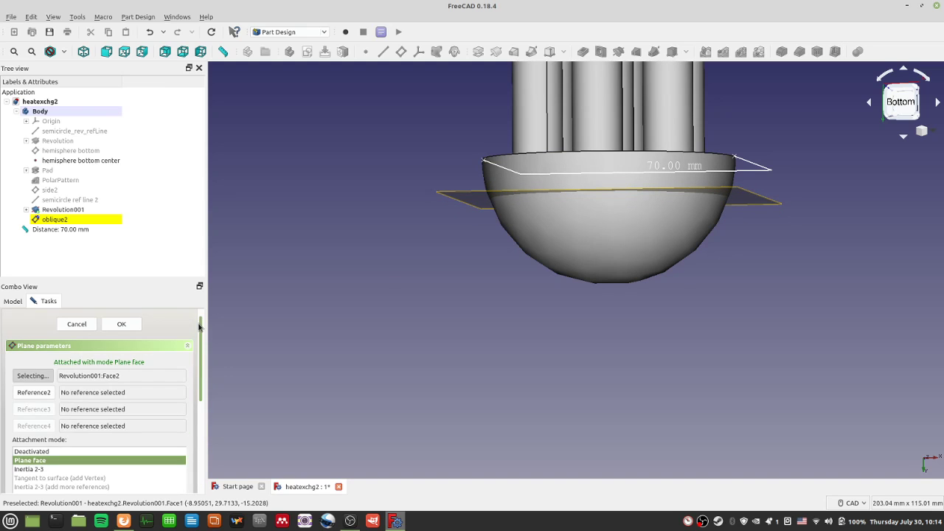
scroll(185, 391, "down", 3)
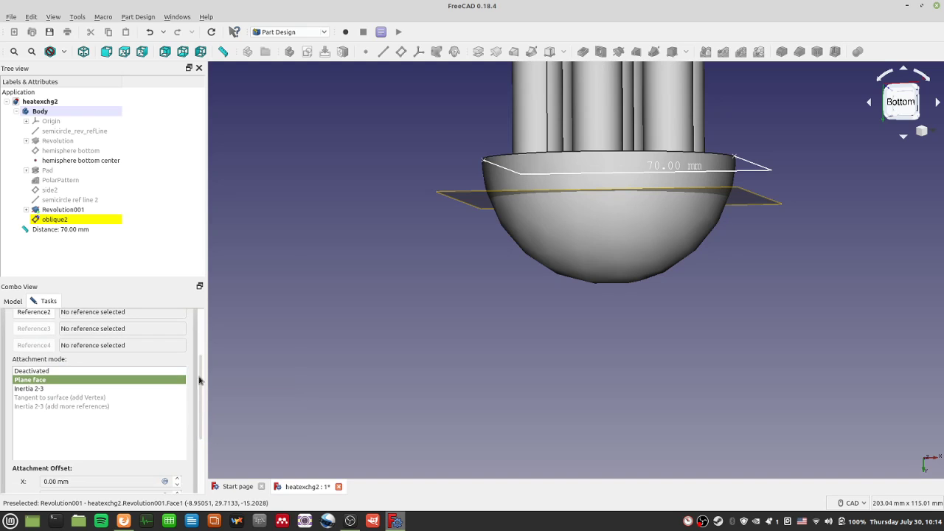
left_click_drag(202, 381, 203, 348)
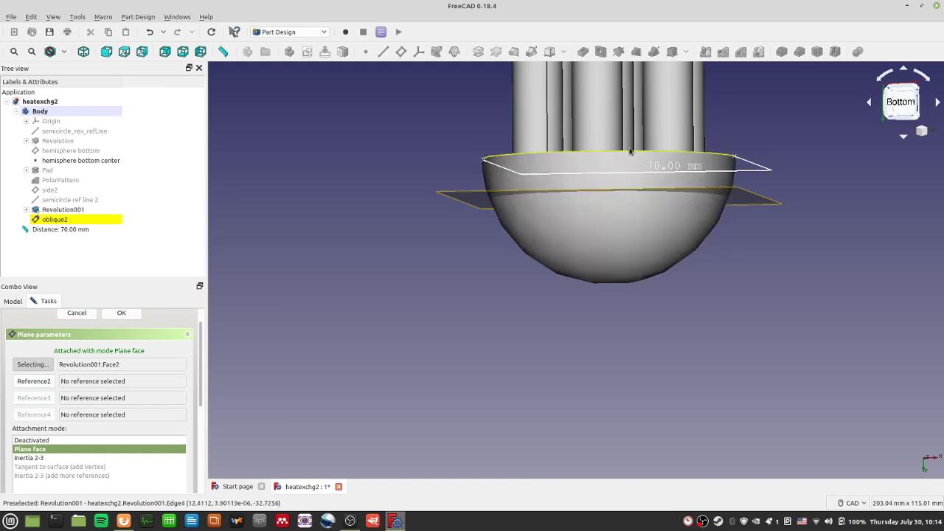
left_click_drag(199, 335, 201, 413)
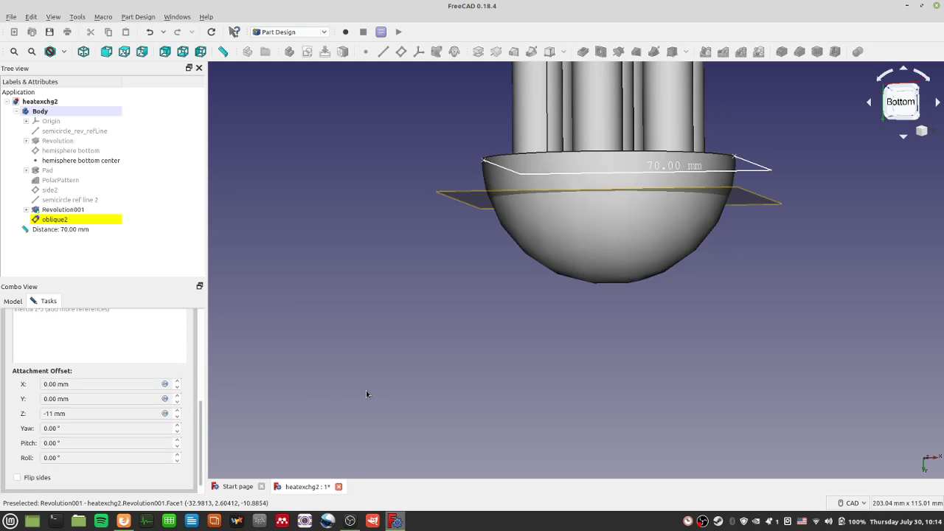
key("ctrl+s")
Step: View the hemispherical end side-on and try a yaw of 20° on the oblique2 plane
middle_click_drag(683, 359, 376, 359)
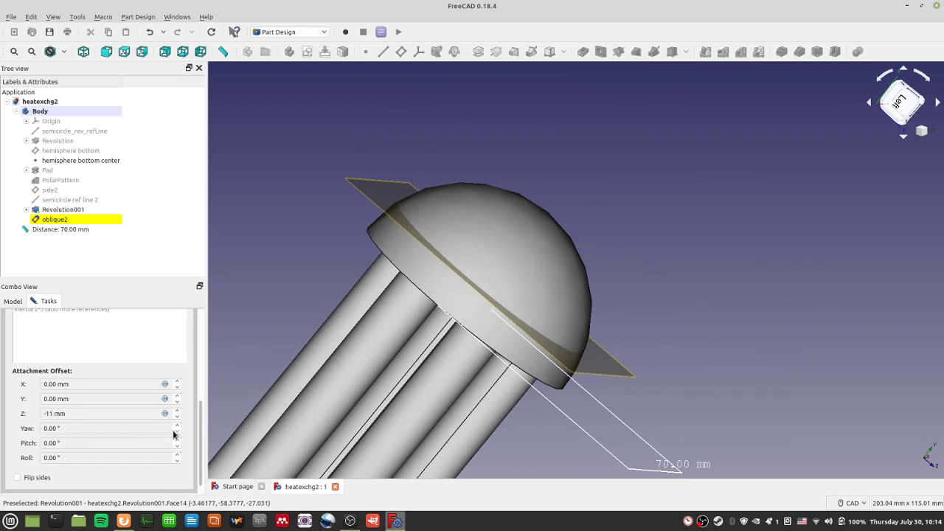
left_click(899, 102)
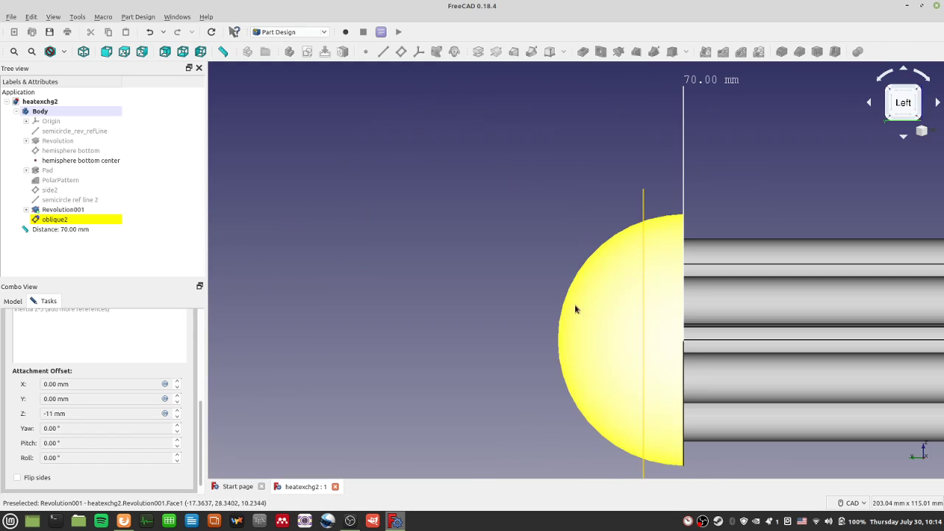
left_click(927, 79)
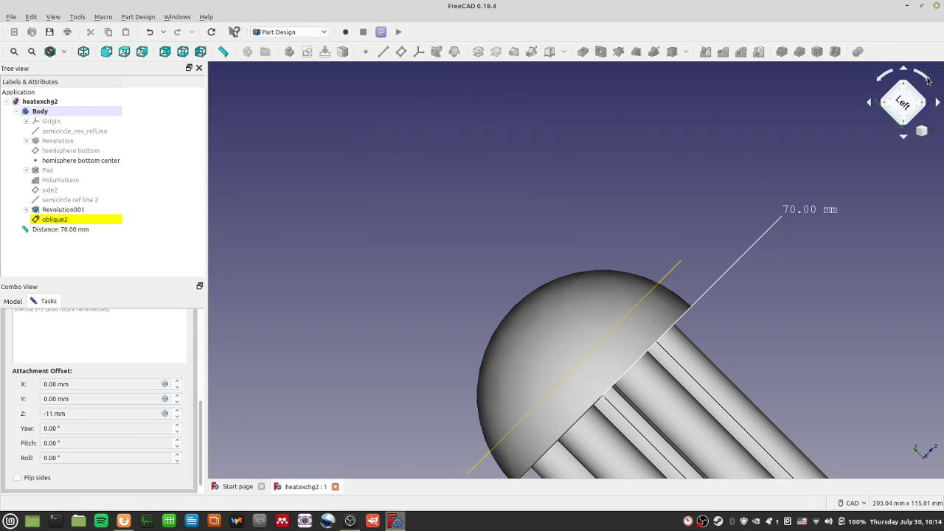
left_click(927, 79)
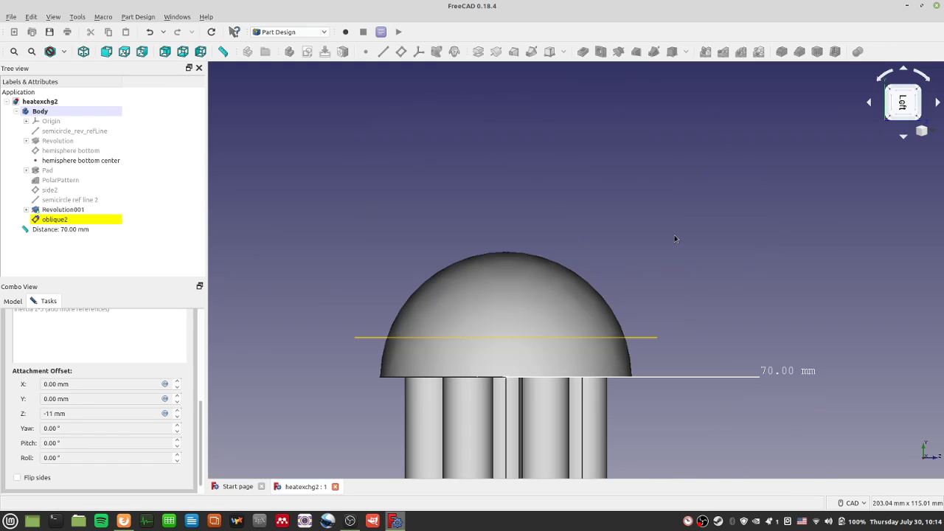
left_click(178, 428)
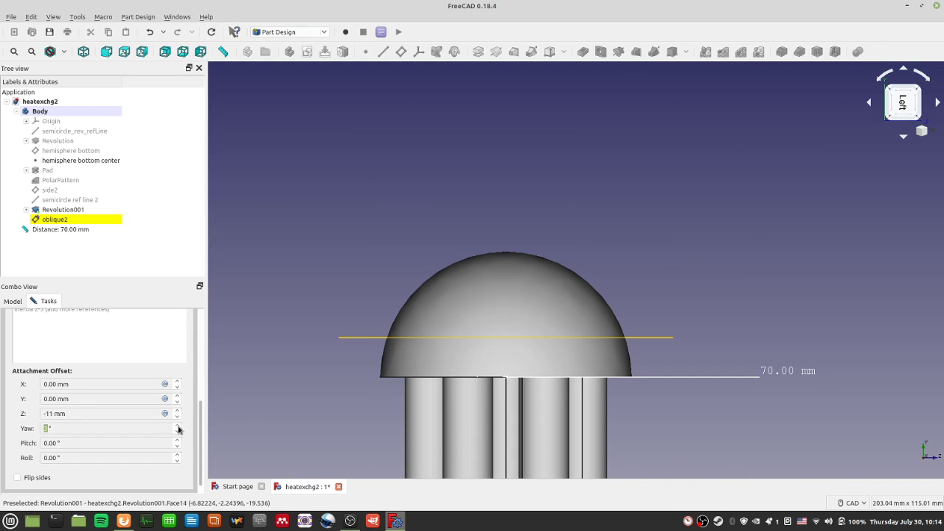
middle_click_drag(705, 140, 679, 222)
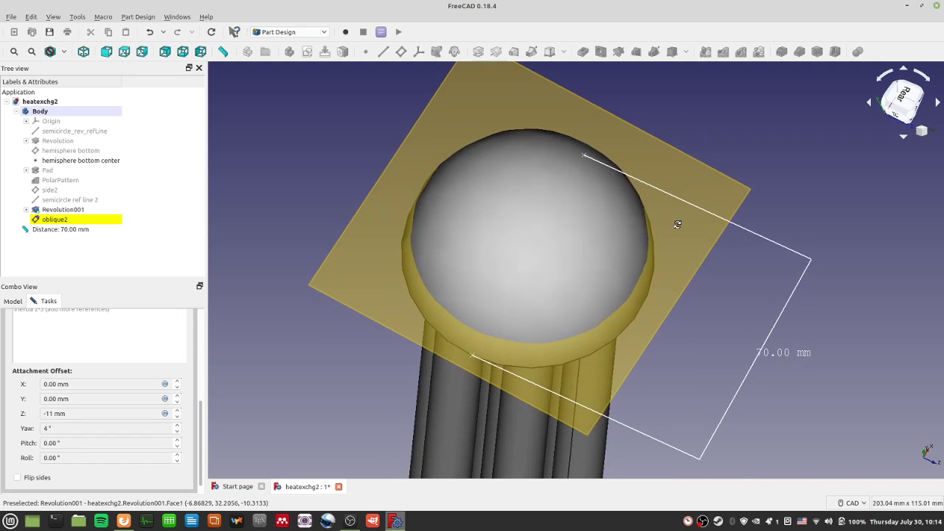
left_click_drag(178, 428, 178, 428)
middle_click_drag(763, 273, 745, 327)
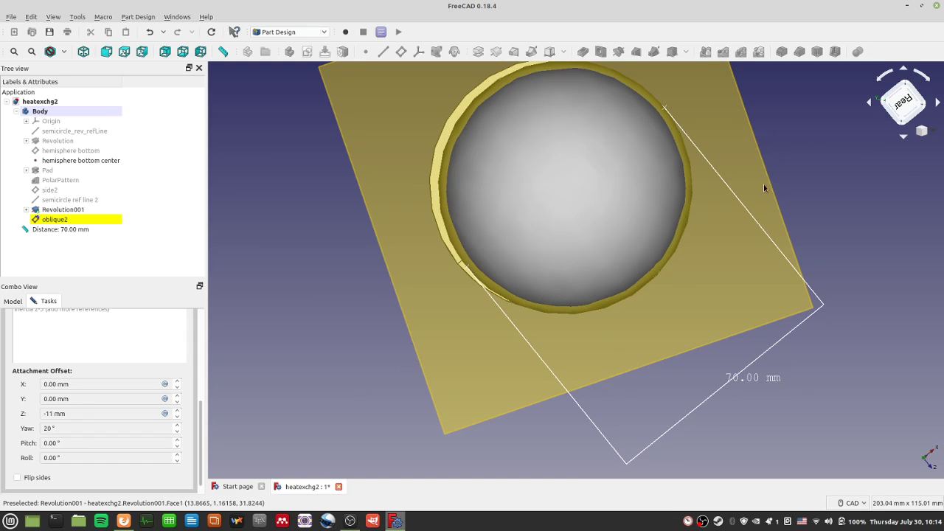
Step: Inspect the yawed plane from the rear, reset its yaw to 0° and save the document
middle_click_drag(872, 295, 855, 203)
left_click(906, 106)
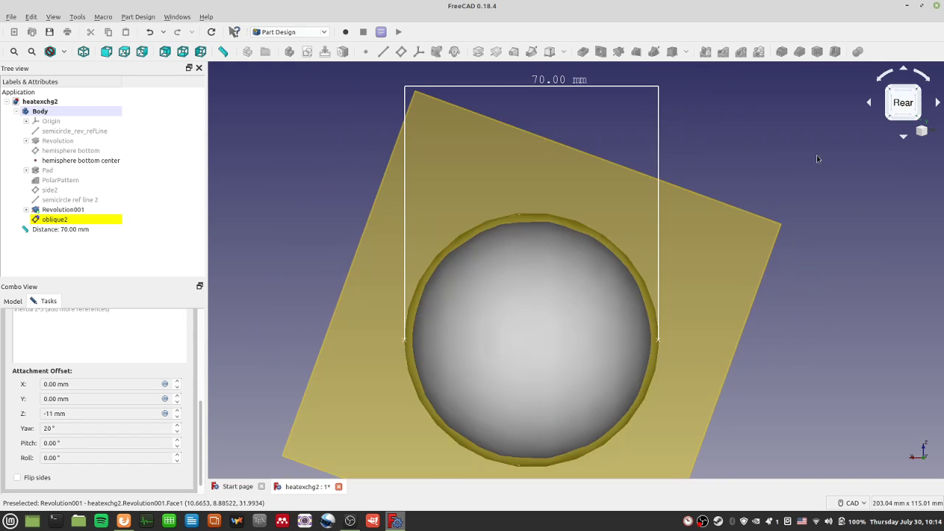
left_click(177, 428)
left_click(177, 433)
left_click(177, 432)
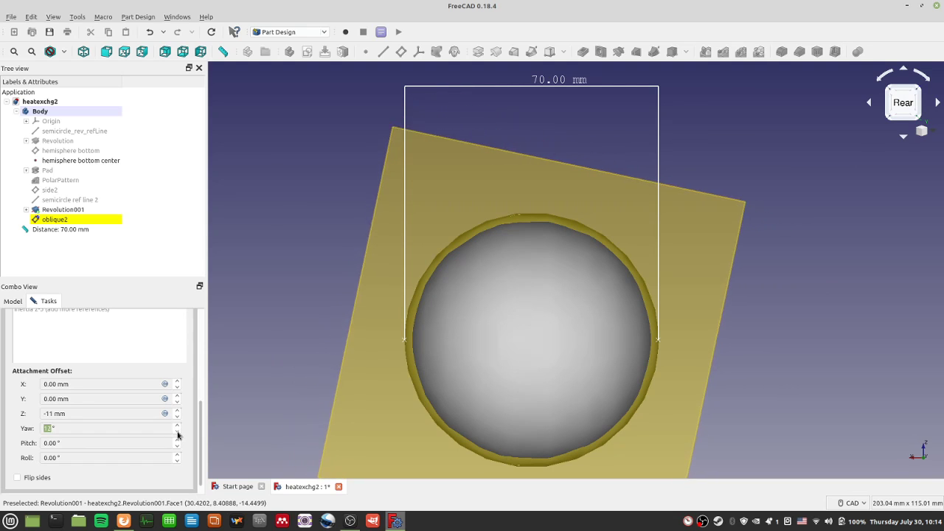
left_click(177, 432)
left_click(177, 432)
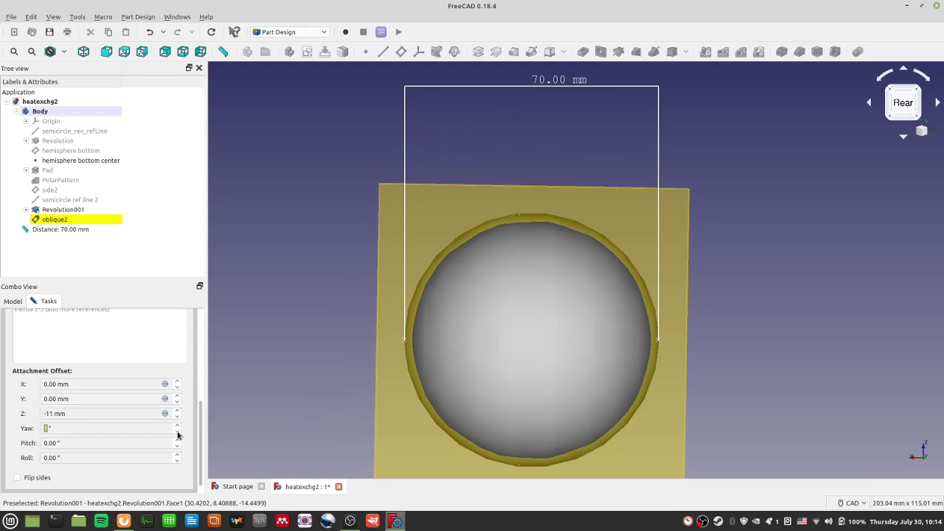
left_click(177, 432)
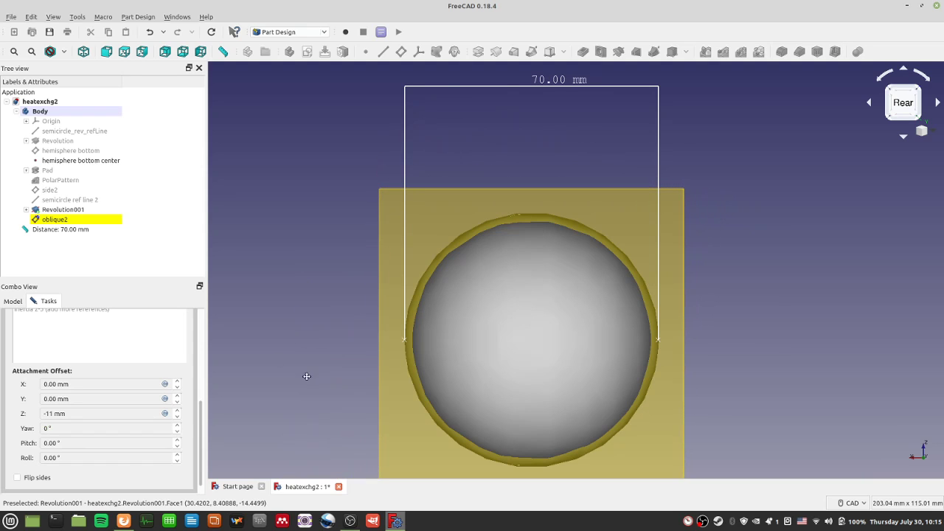
middle_click_drag(307, 375, 297, 303)
key("ctrl+s")
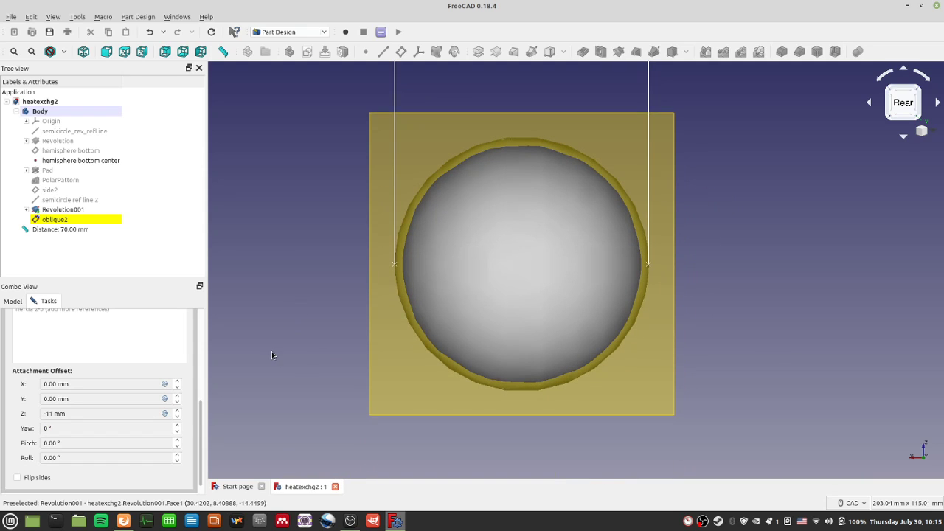
Step: Set the oblique2 plane's pitch to 14° while viewing the hemispherical end from the top view
middle_click_drag(318, 375, 590, 376)
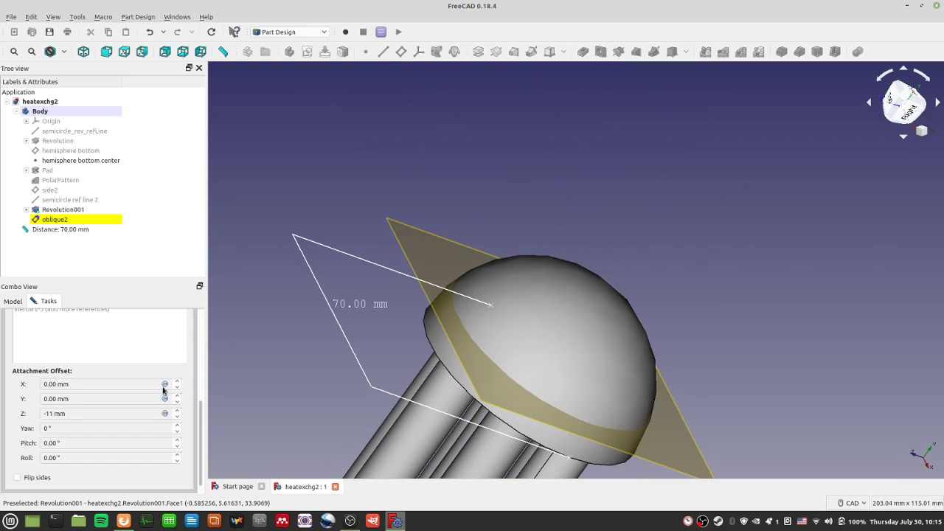
left_click(905, 100)
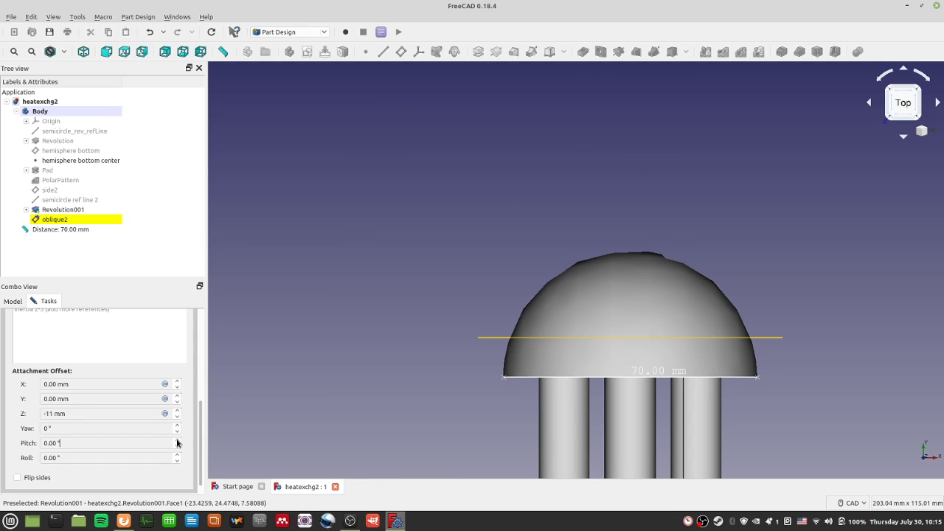
scroll(177, 443, "up", 11)
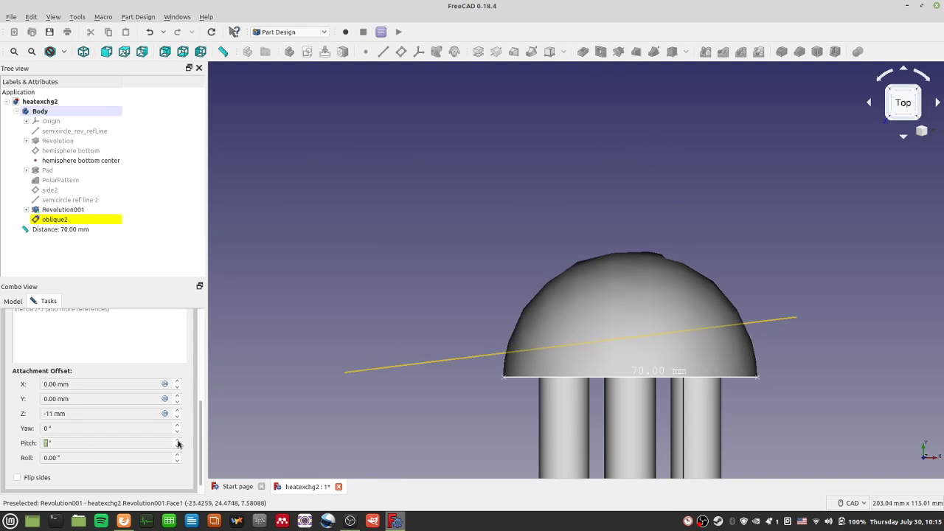
scroll(177, 443, "up", 3)
mouse_move(392, 419)
middle_mouse_down()
mouse_move(497, 464)
mouse_move(394, 424)
middle_mouse_up()
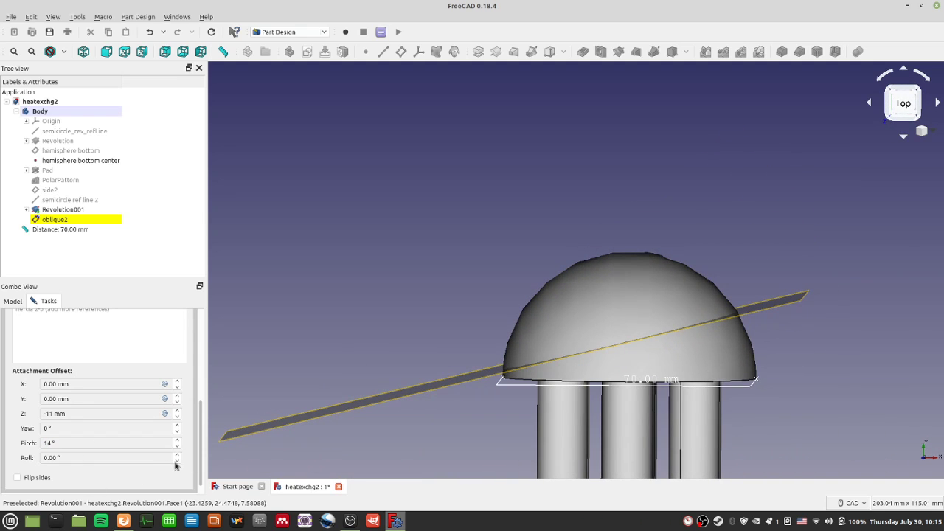
Step: Set the oblique2 plane's roll to -8° and save the document
scroll(176, 461, "up", 11)
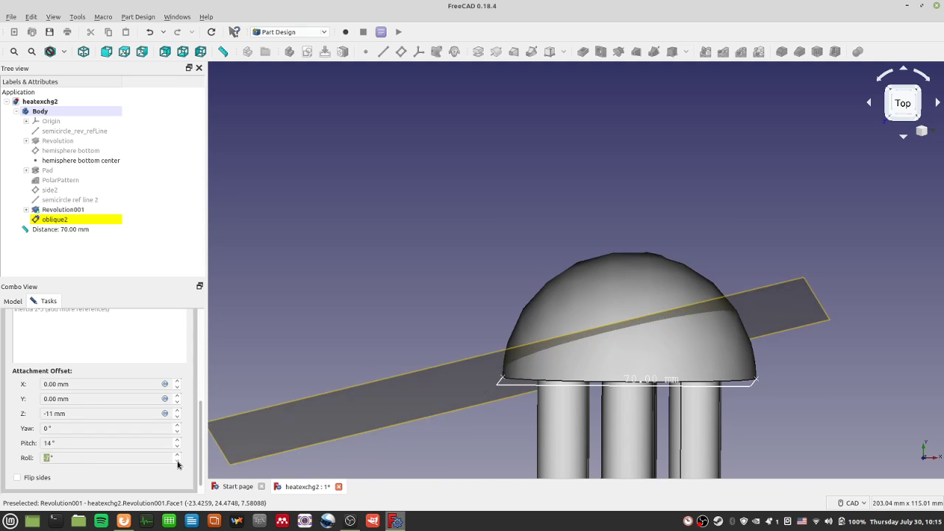
scroll(176, 464, "up", 4)
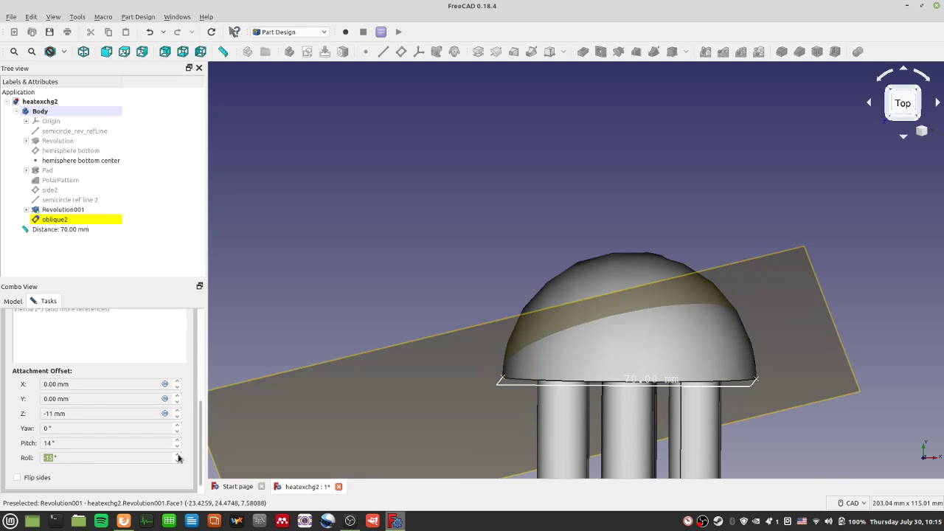
scroll(177, 458, "down", 7)
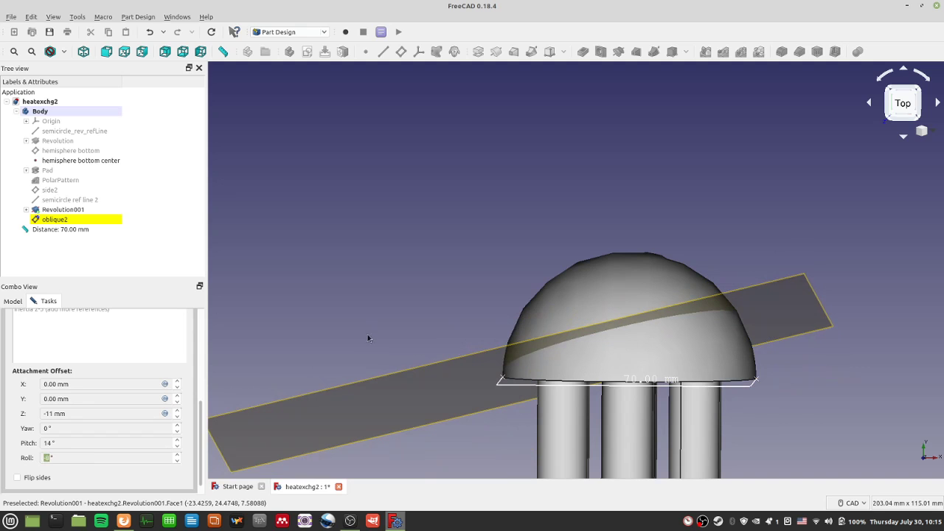
middle_click_drag(379, 359, 661, 308)
key("ctrl+s")
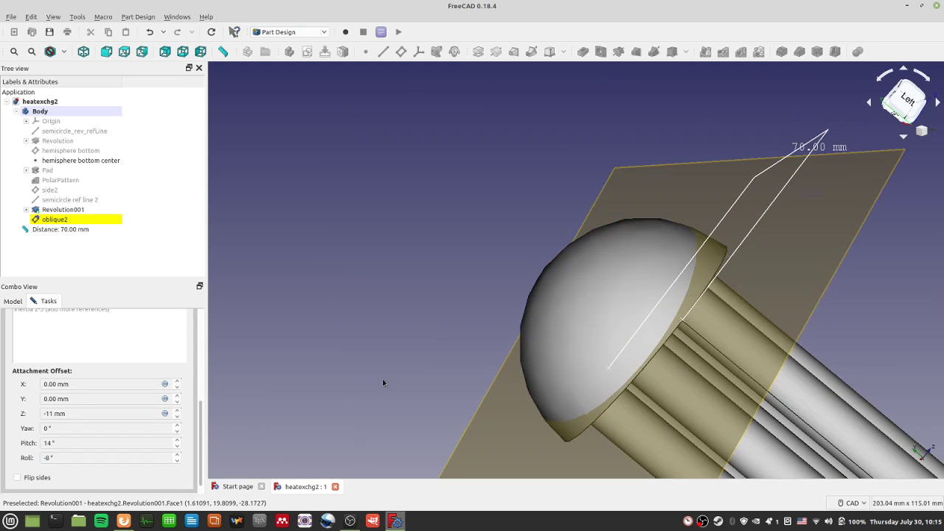
Step: Increase the oblique2 plane's pitch to 30° and save the document
middle_click_drag(286, 256, 716, 331)
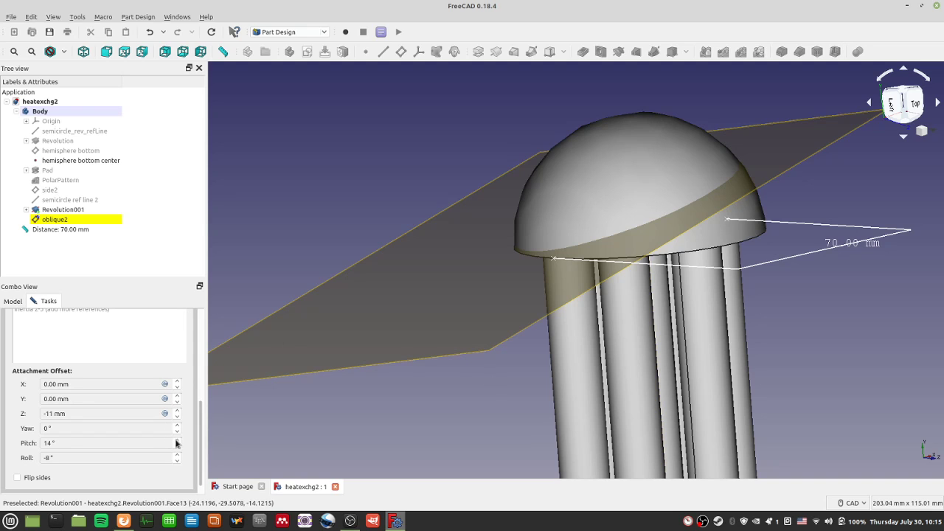
scroll(177, 443, "up", 10)
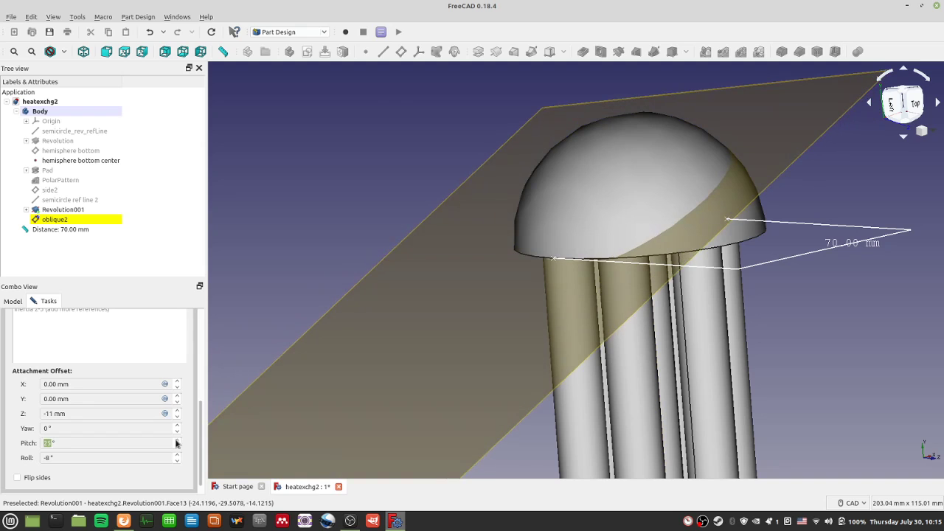
scroll(176, 443, "up", 5)
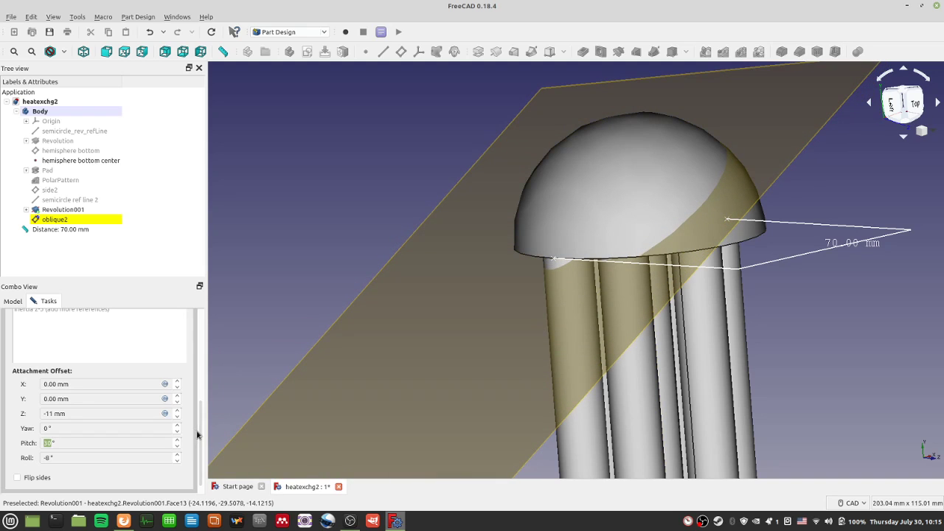
key("ctrl+s")
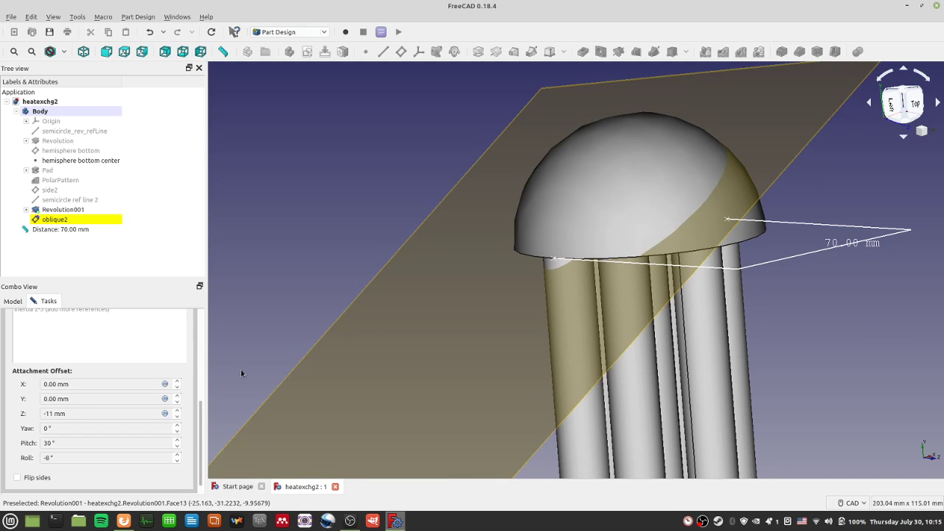
Step: Set the oblique2 plane's Z attachment offset to -31 mm and save the document
scroll(177, 420, "down", 3)
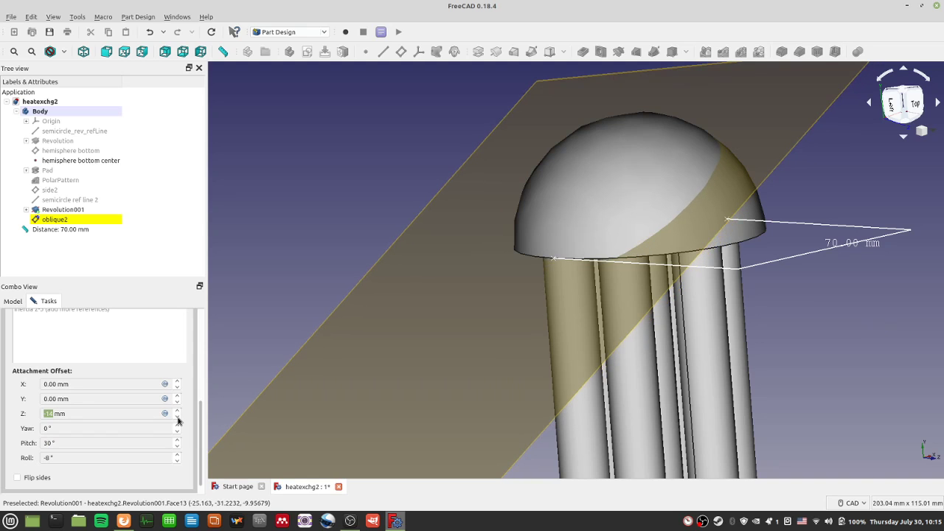
scroll(177, 417, "down", 9)
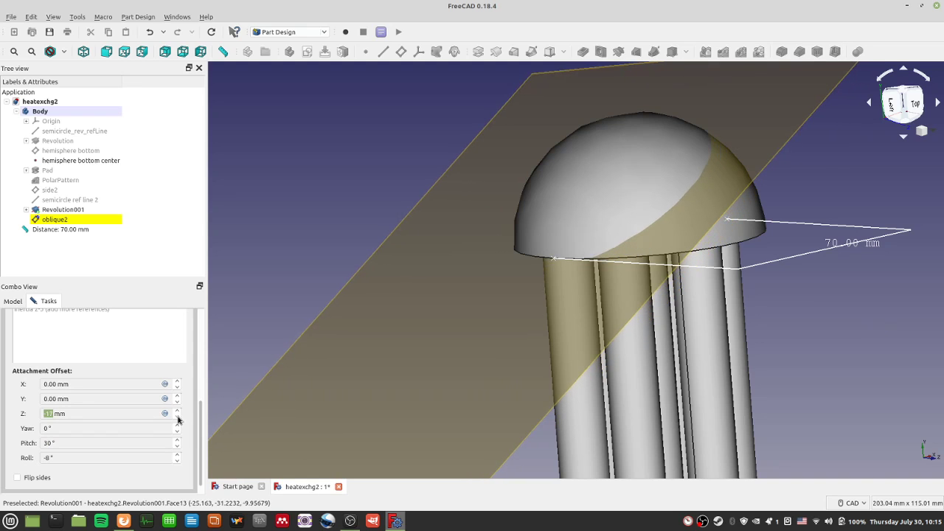
scroll(177, 419, "down", 8)
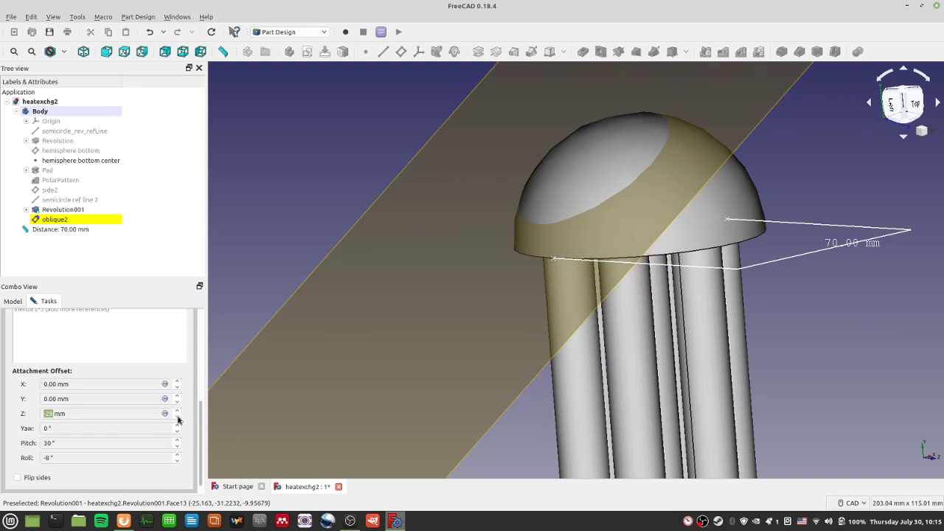
key("ctrl+s")
Step: Check the oblique2 plane's cut through the hemispherical end from the rear view, rotated a quarter turn, and accept the plane parameters
middle_click_drag(814, 407, 733, 194)
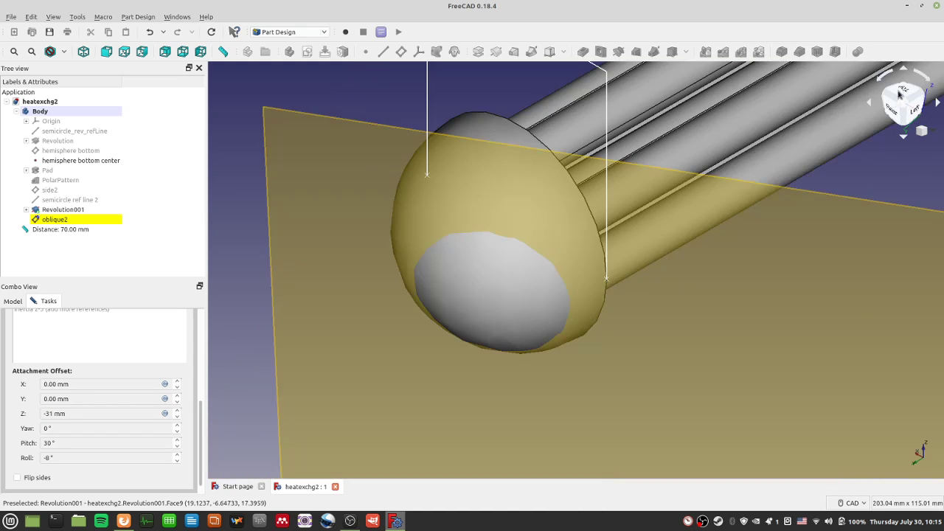
left_click(900, 96)
left_click(892, 112)
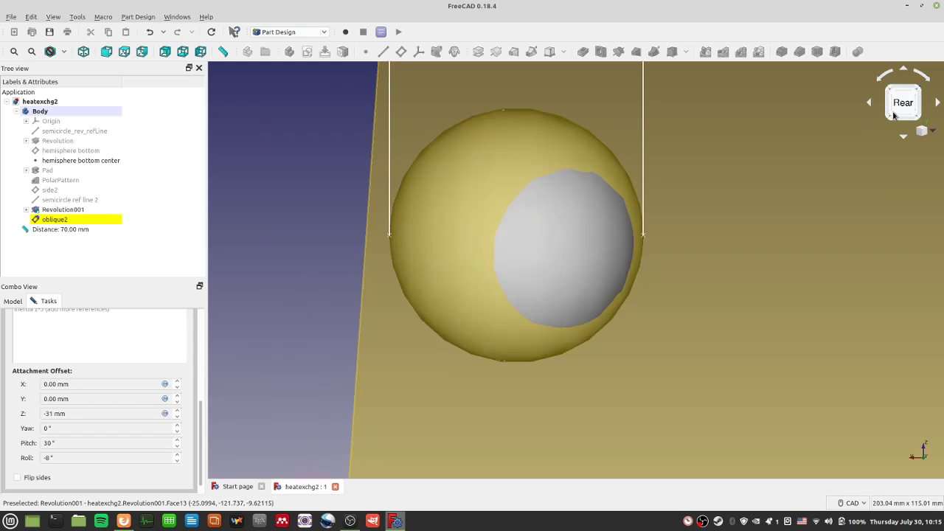
left_click(922, 75)
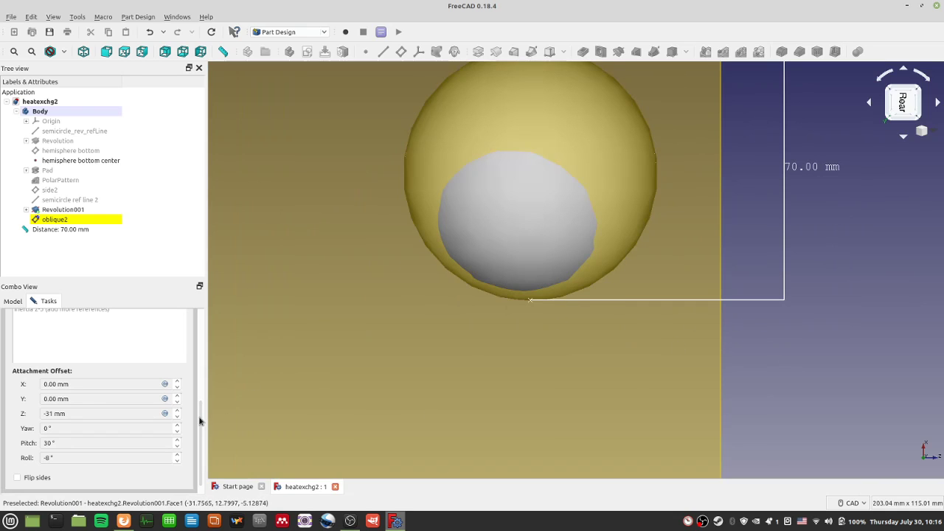
scroll(200, 419, "up", 10)
left_click(121, 323)
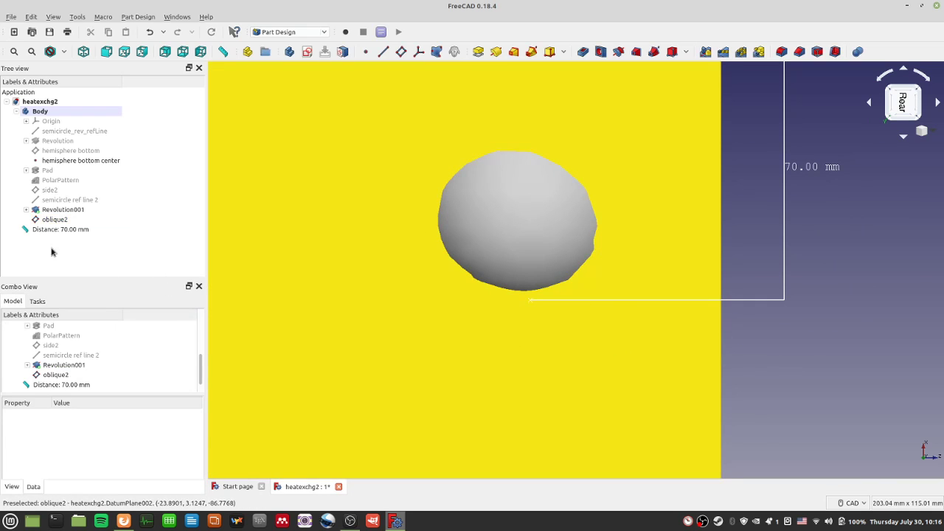
Step: Start a new sketch on the oblique2 datum plane
left_click(53, 219)
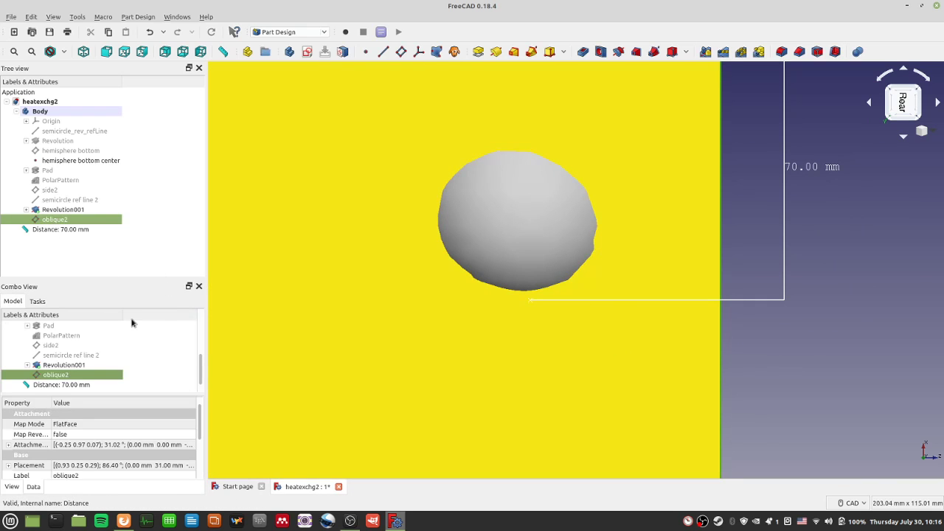
mouse_move(202, 360)
left_mouse_down()
mouse_move(202, 318)
mouse_move(204, 368)
left_mouse_up()
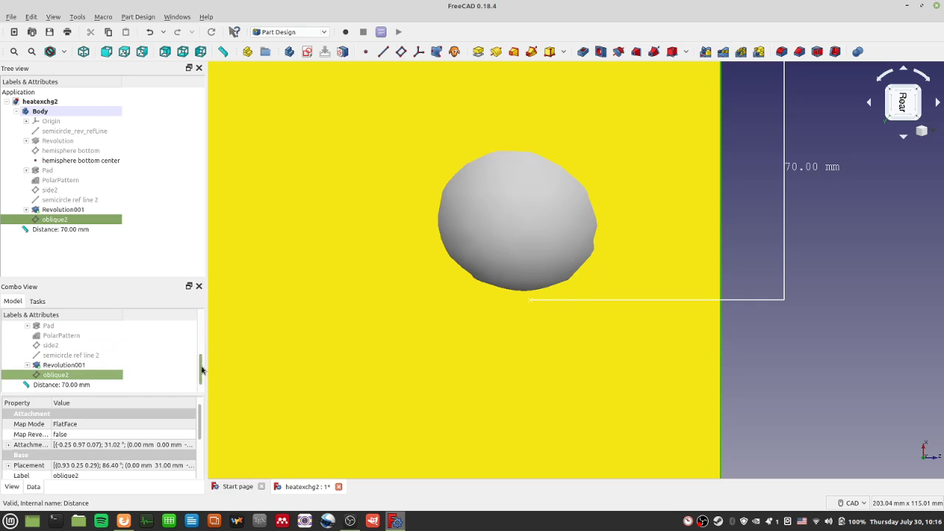
left_click(39, 301)
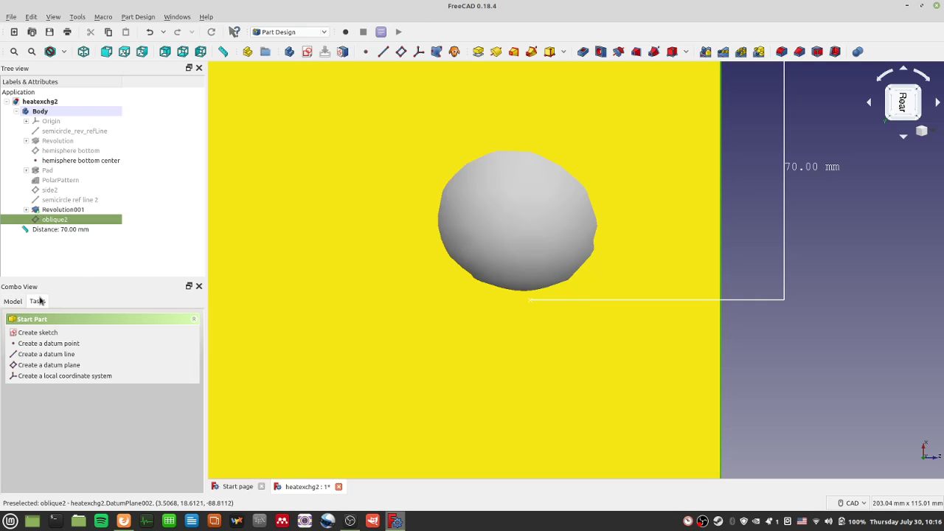
left_click(308, 52)
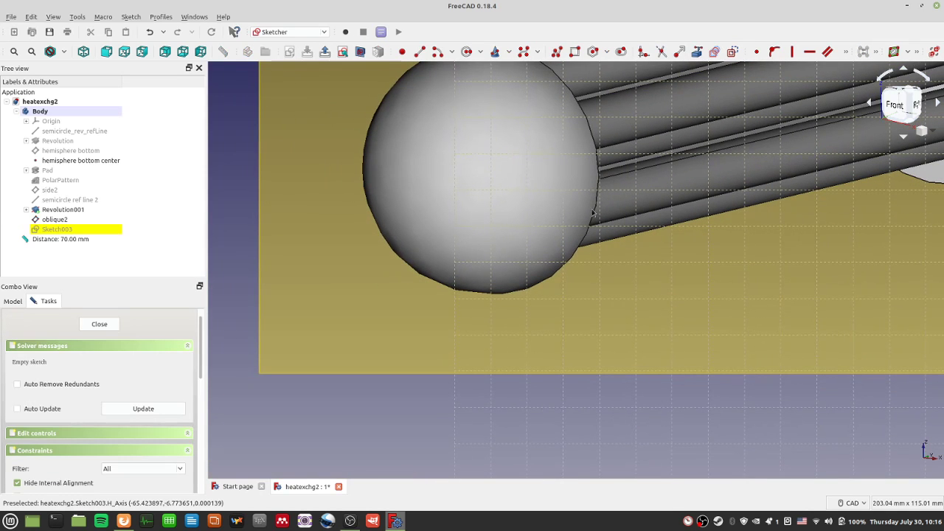
Step: Hide Revolution001 to view the oblique2 plane and sketch grid alone, and show the body again
left_click(70, 212)
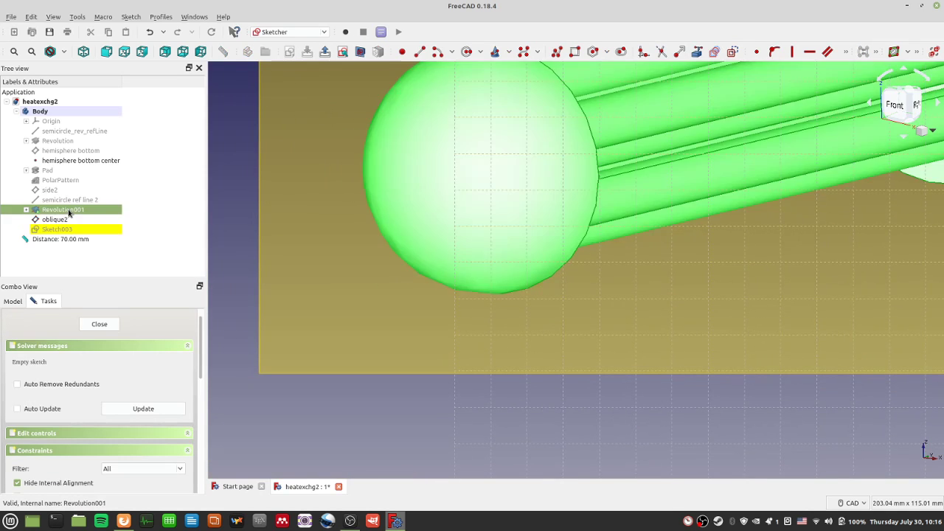
key("space")
scroll(657, 161, "down", 5)
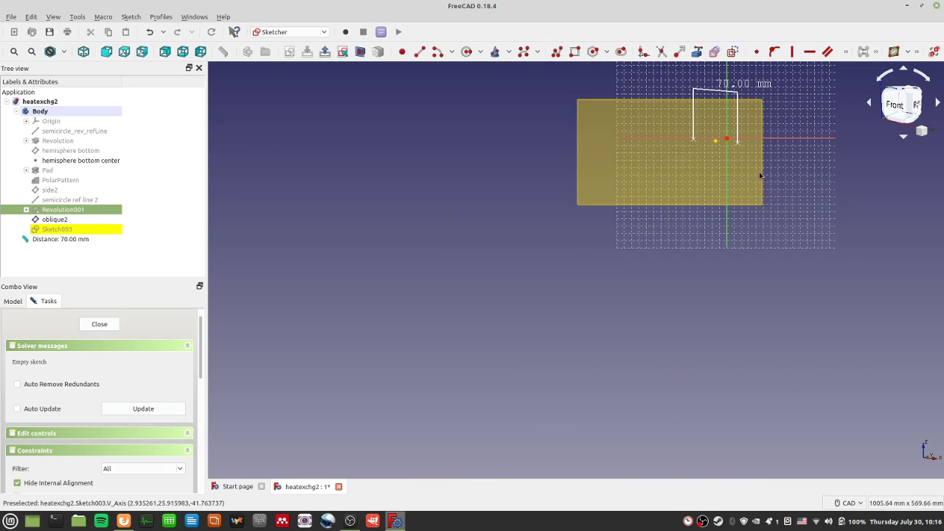
middle_click_drag(797, 156, 739, 259)
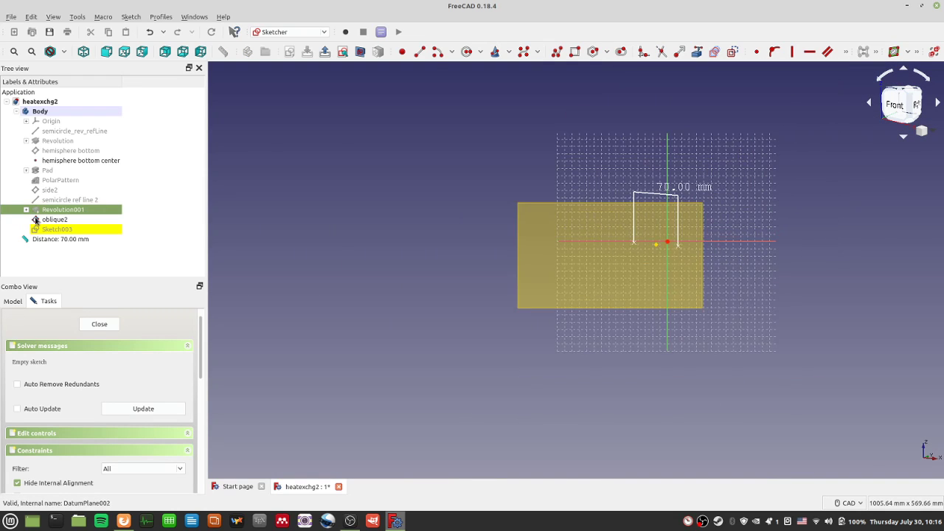
key("space")
left_click_drag(513, 255, 510, 271)
right_click(510, 271)
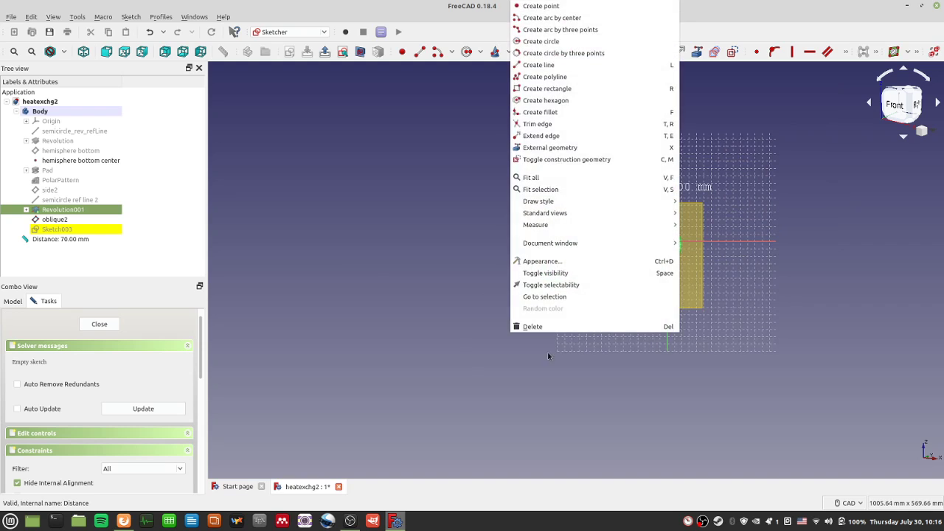
left_click(548, 354)
middle_click_drag(669, 314, 665, 265)
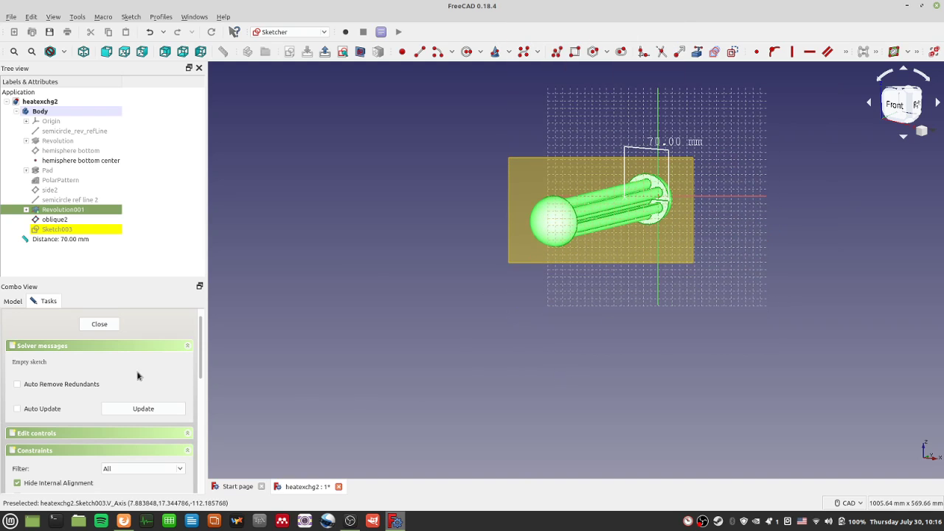
Step: Leave the empty sketch on oblique2, delete it and save the document
left_click(12, 301)
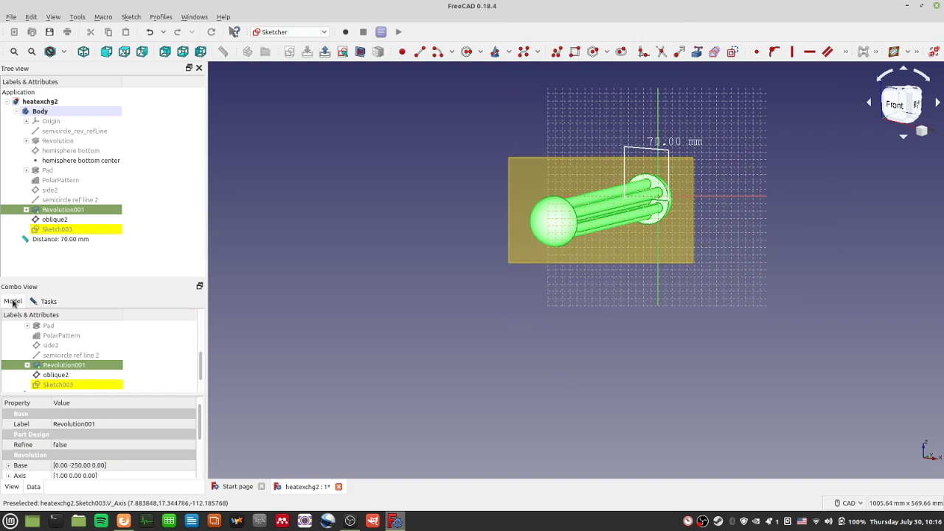
left_click(70, 230)
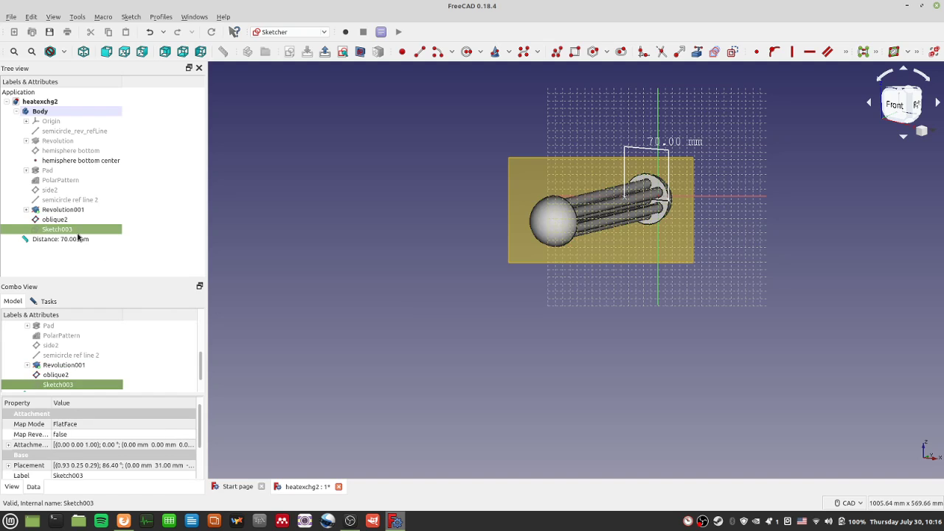
left_click(103, 245)
left_click(80, 230)
left_click(434, 299)
key("Escape")
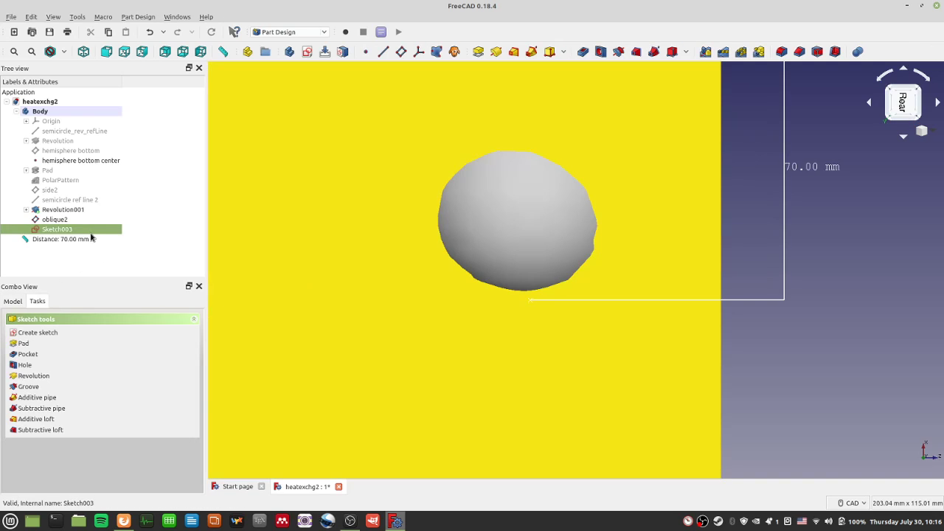
key("Delete")
key("ctrl+s")
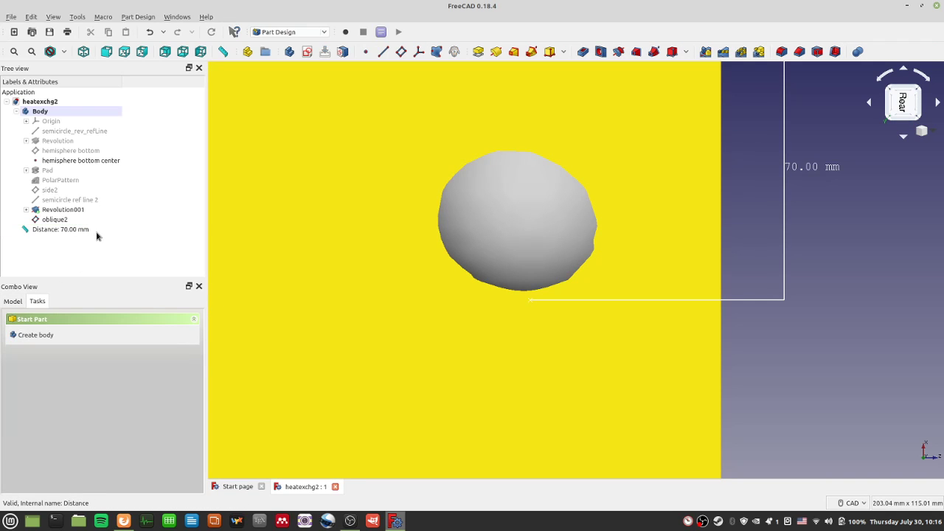
Step: Reopen the oblique2 plane's parameters and set its X attachment offset to 15 mm
left_click(13, 303)
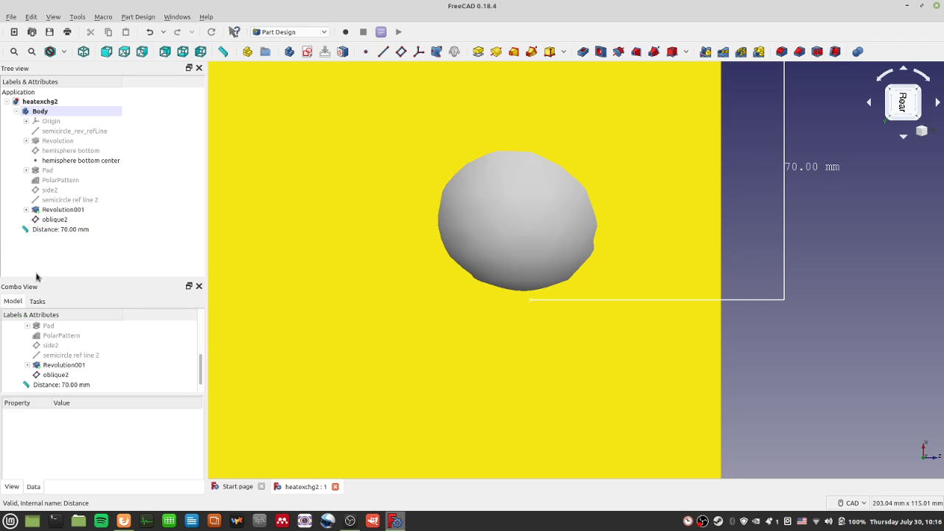
scroll(774, 310, "down", 5)
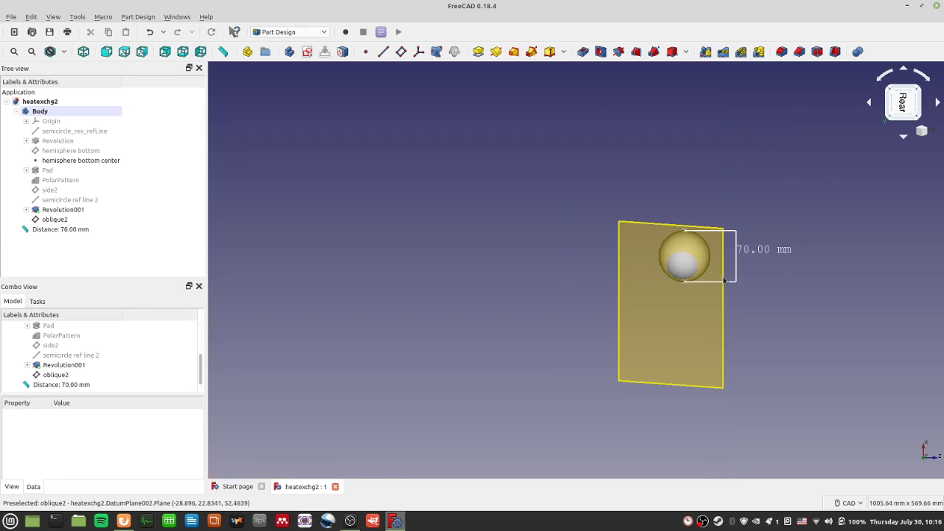
scroll(736, 343, "up", 3)
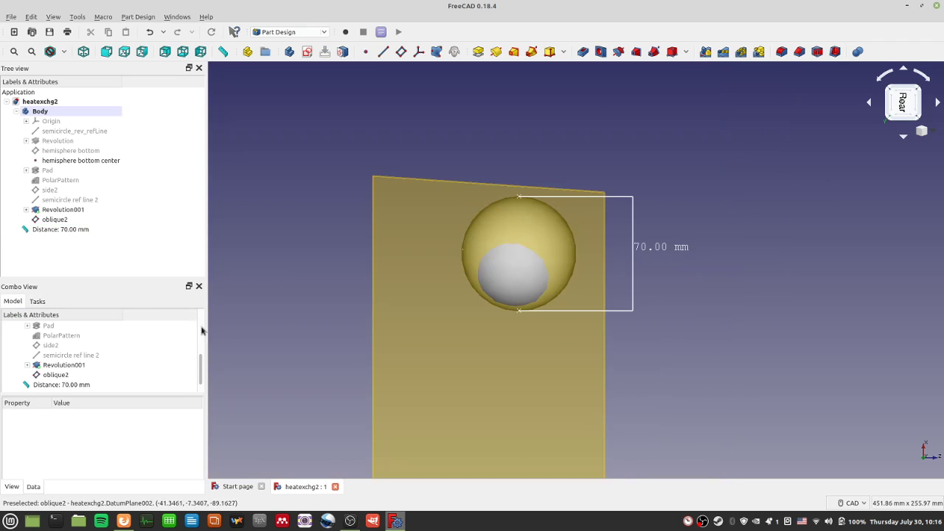
left_click(38, 303)
double_click(71, 219)
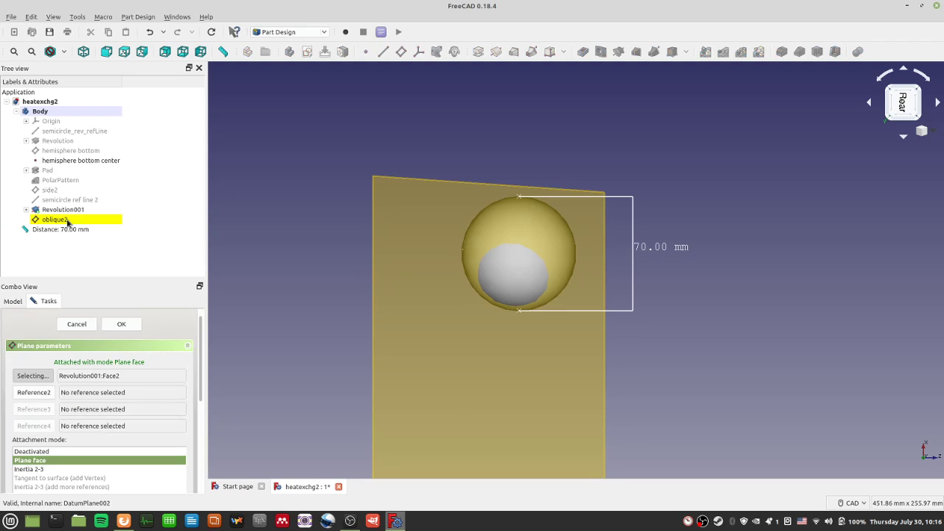
scroll(196, 357, "down", 5)
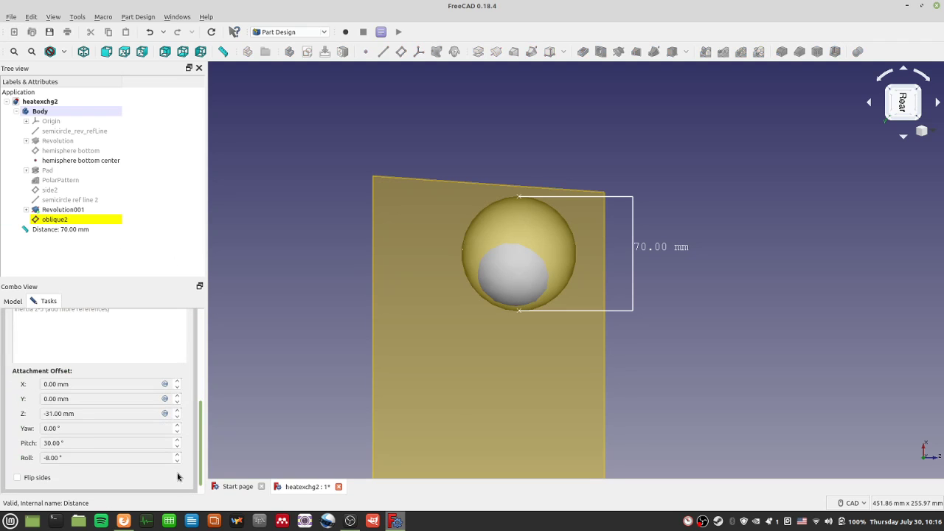
left_click(177, 382)
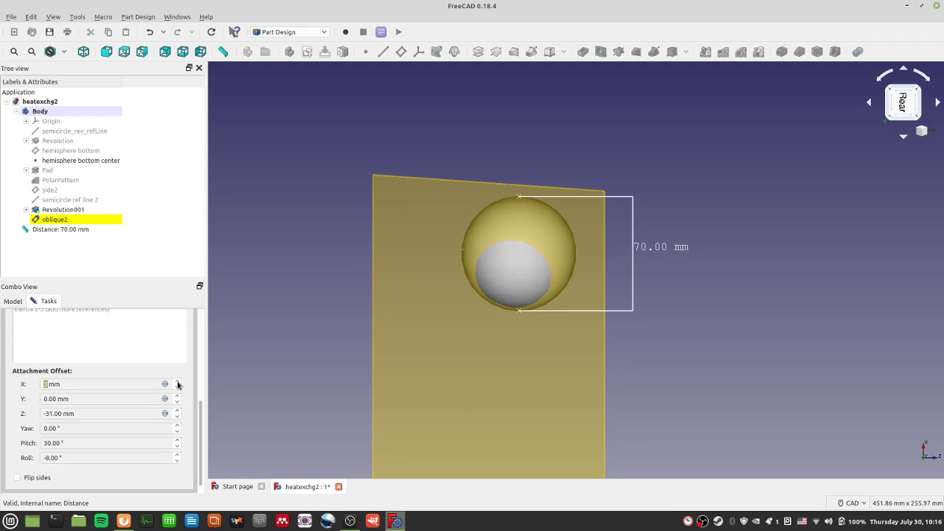
left_click(178, 384)
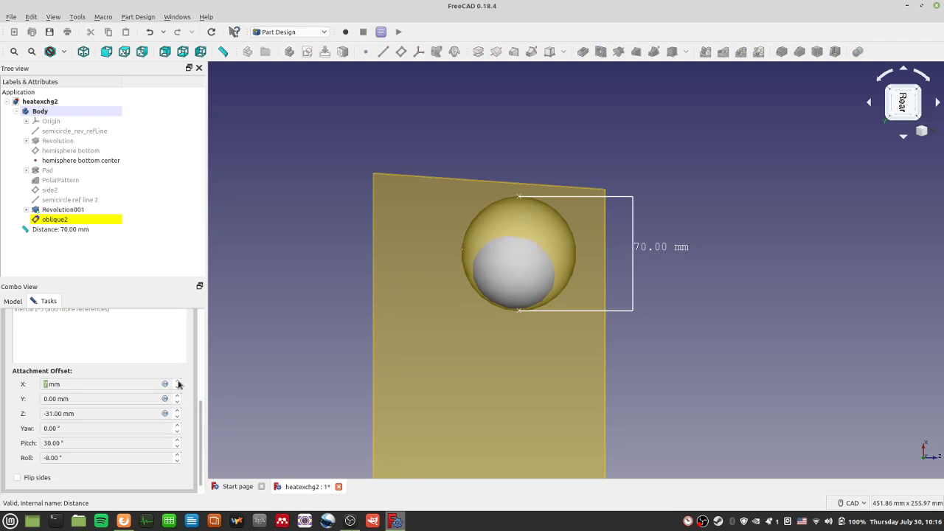
left_click(178, 383)
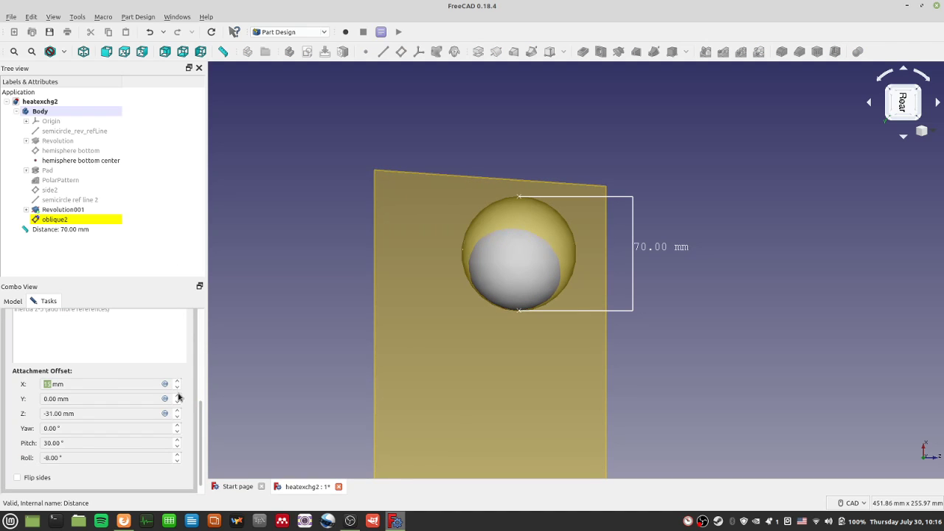
Step: Set the oblique2 plane's Y attachment offset to 4 mm and accept the plane parameters
left_click(177, 401)
left_click(177, 399)
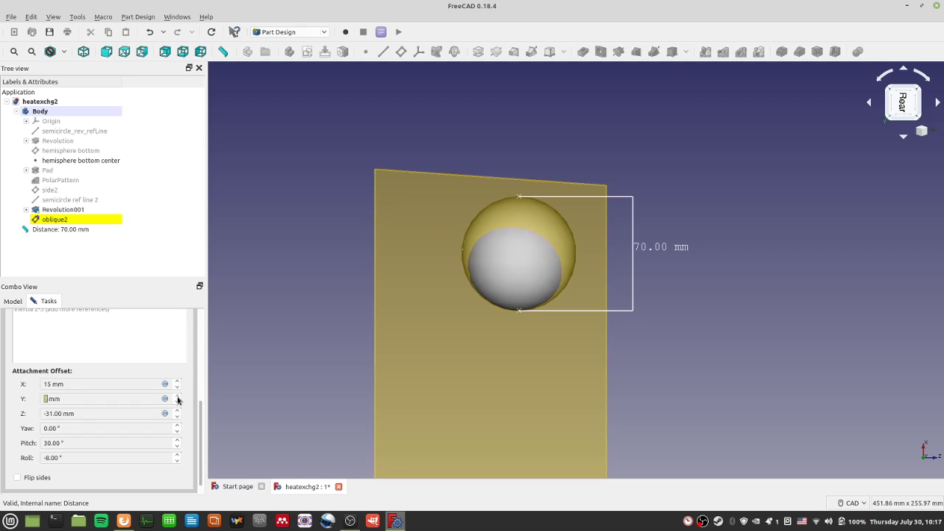
middle_click_drag(663, 343, 648, 240)
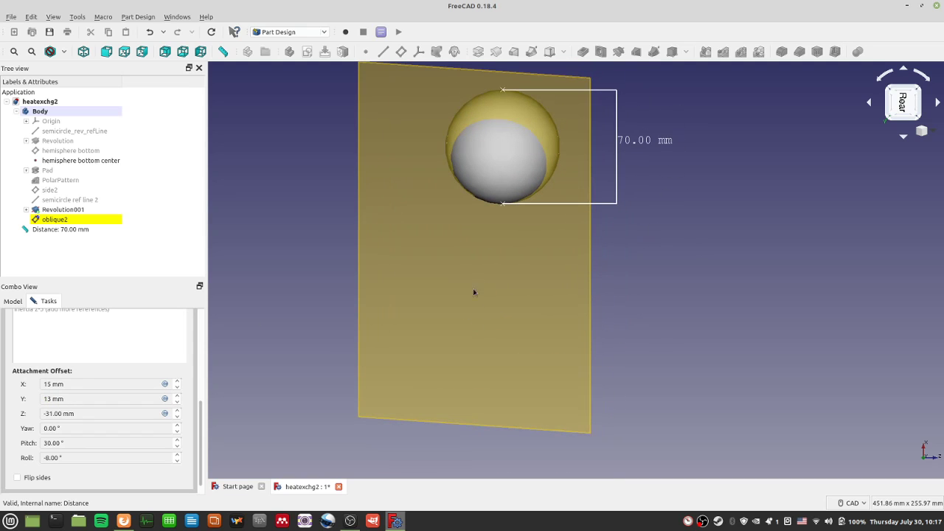
left_click(177, 401)
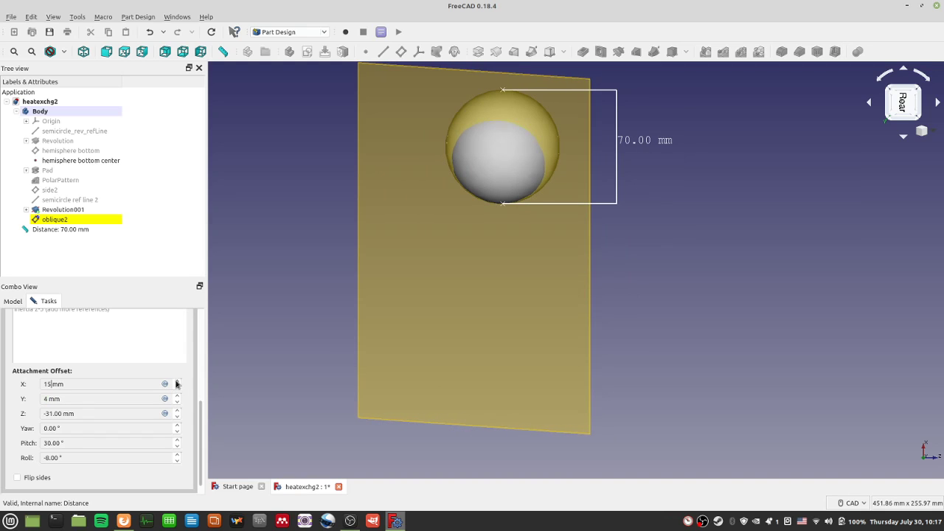
double_click(53, 219)
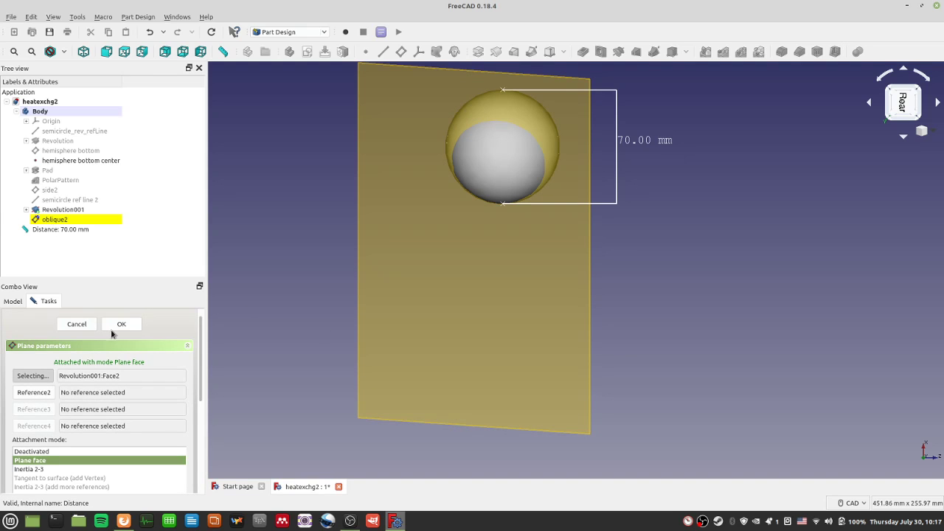
left_click(120, 325)
Step: Create a new sketch on the repositioned oblique2 plane and focus on the hemispherical end
left_click(58, 220)
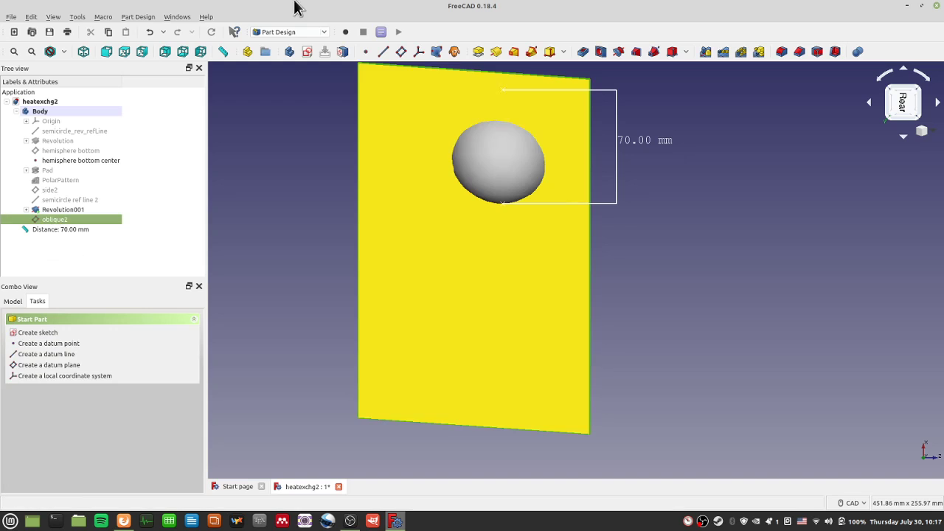
left_click(307, 51)
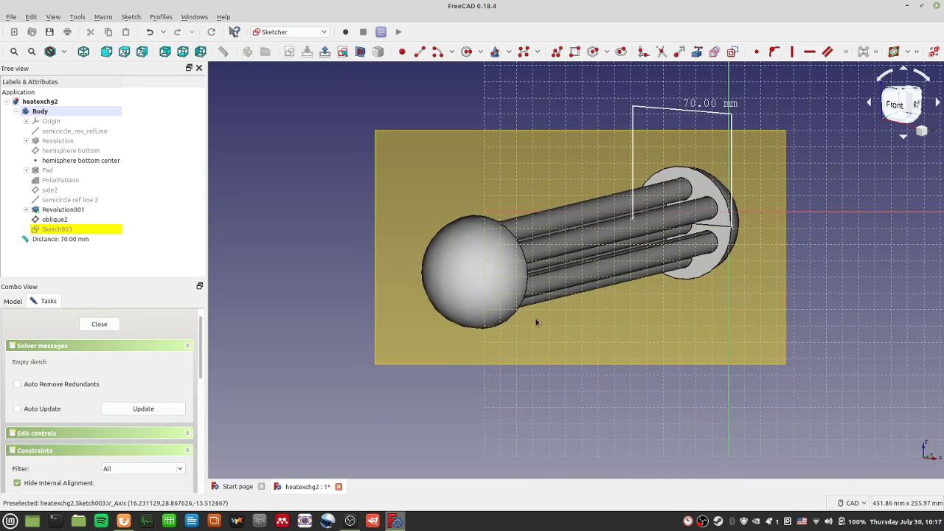
scroll(536, 322, "up", 4)
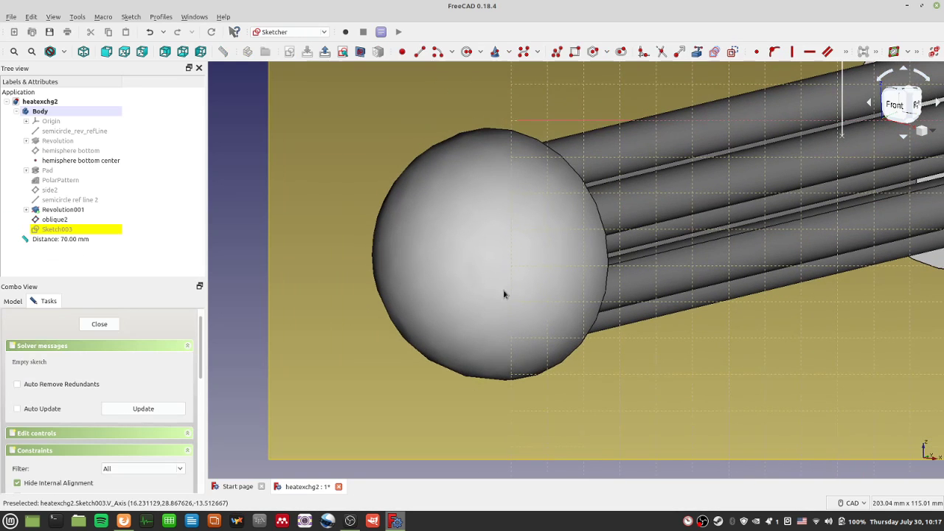
Step: Examine from several angles how the oblique2 plane and its empty sketch cut through the hemispherical end
scroll(527, 317, "down", 6)
scroll(527, 350, "up", 2)
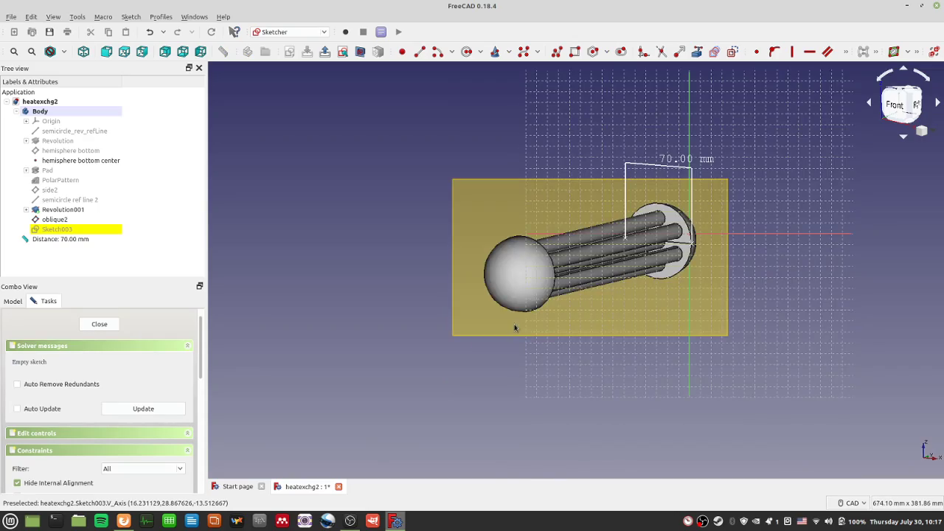
mouse_move(519, 327)
middle_mouse_down()
mouse_move(569, 379)
mouse_move(566, 444)
mouse_move(649, 442)
mouse_move(737, 413)
mouse_move(772, 385)
mouse_move(832, 242)
mouse_move(704, 289)
mouse_move(760, 300)
middle_mouse_up()
middle_click_drag(782, 268, 608, 301)
scroll(514, 319, "up", 4)
middle_click_drag(514, 319, 610, 348)
scroll(637, 235, "up", 2)
middle_click_drag(824, 385, 703, 283)
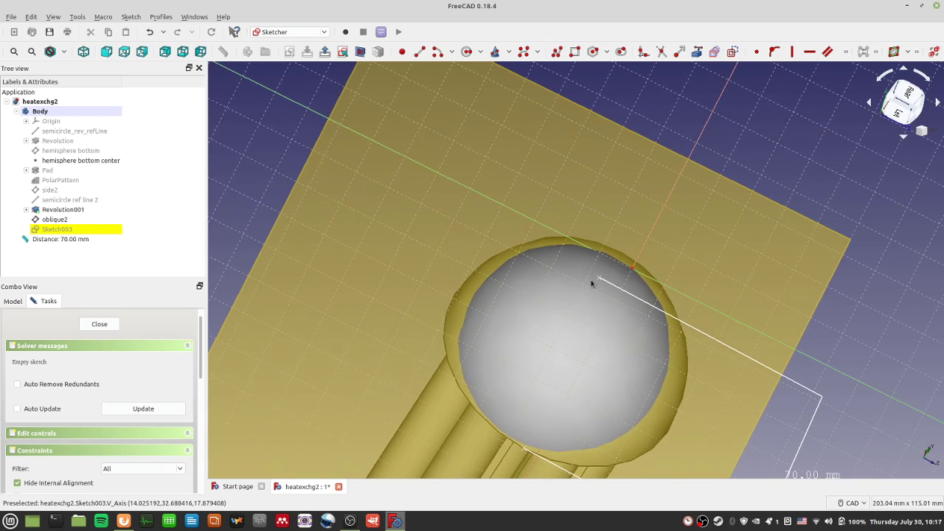
Step: Set the oblique2 plane's X and Y attachment offsets to 0 mm and accept the plane parameters
double_click(57, 219)
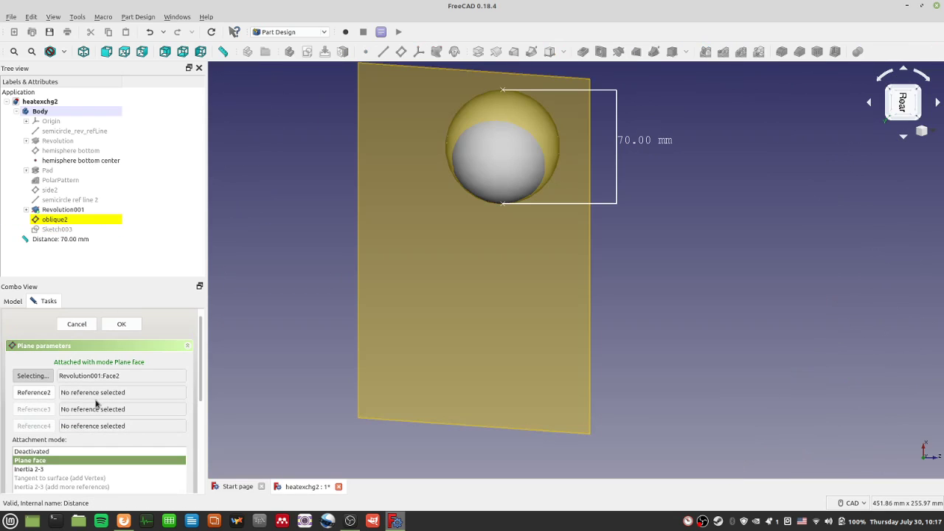
scroll(148, 394, "down", 5)
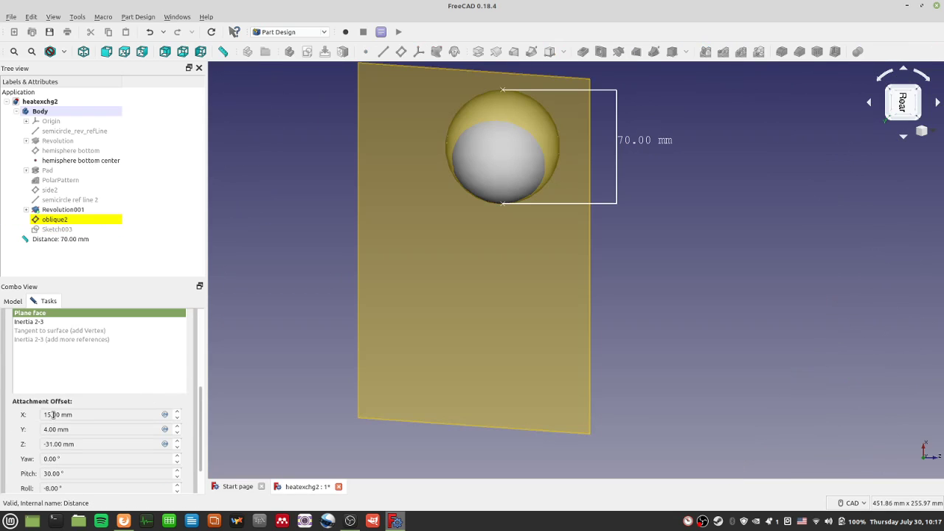
type("0")
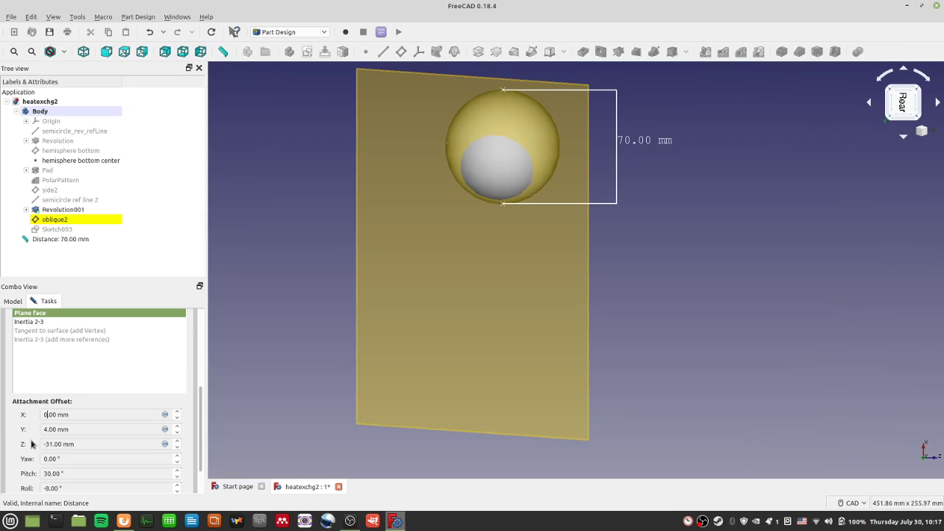
left_click_drag(48, 429, 18, 429)
type("0")
left_click_drag(204, 403, 204, 332)
left_click(122, 326)
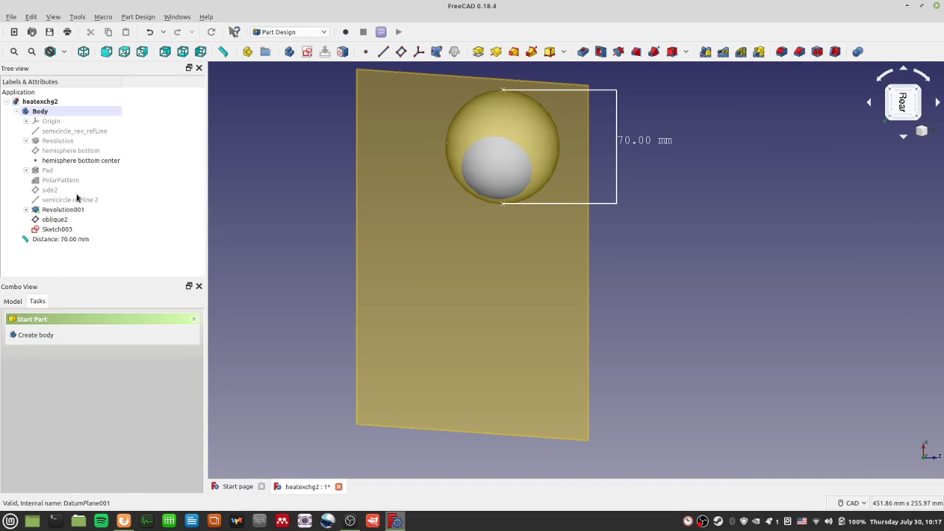
Step: Reopen the sketch on oblique2 and sketch a small circle inside the area where the hemispherical end protrudes through the plane
double_click(62, 230)
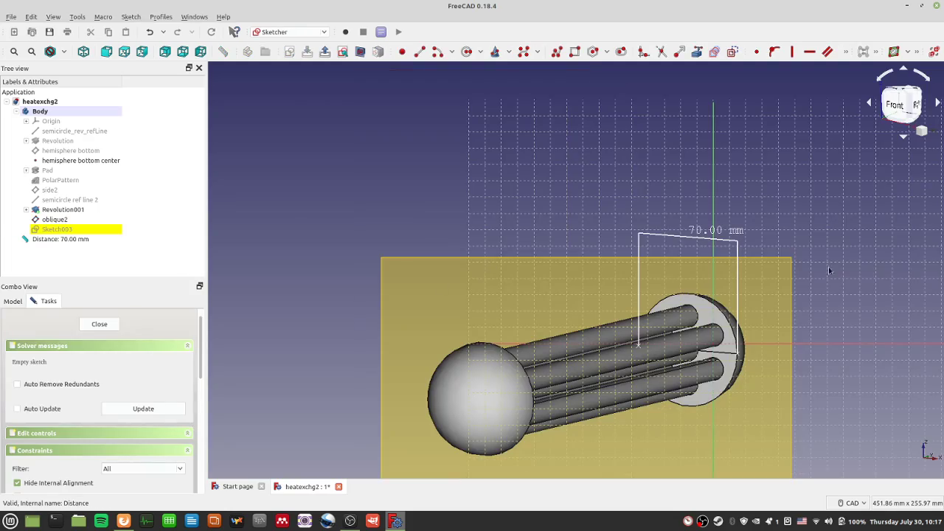
mouse_move(829, 270)
middle_mouse_down()
mouse_move(790, 334)
mouse_move(533, 269)
mouse_move(479, 286)
middle_mouse_up()
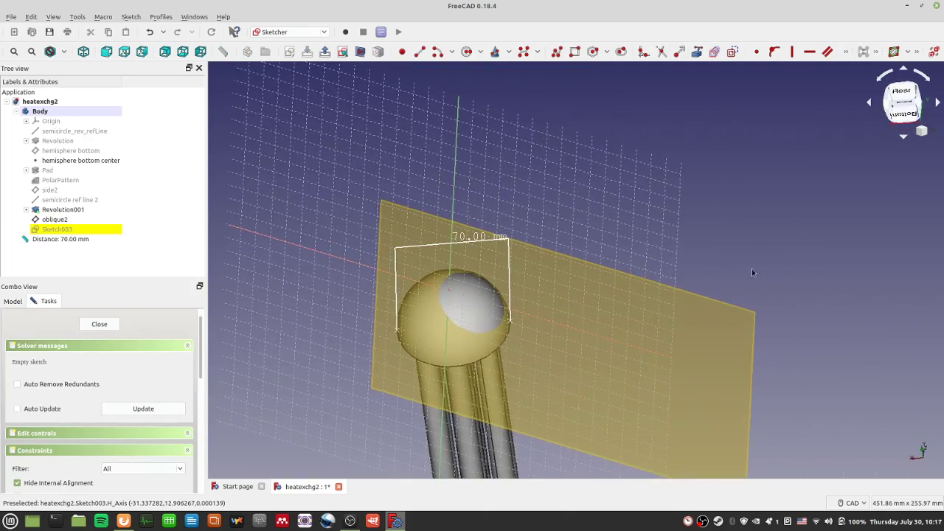
middle_click_drag(752, 272, 563, 166)
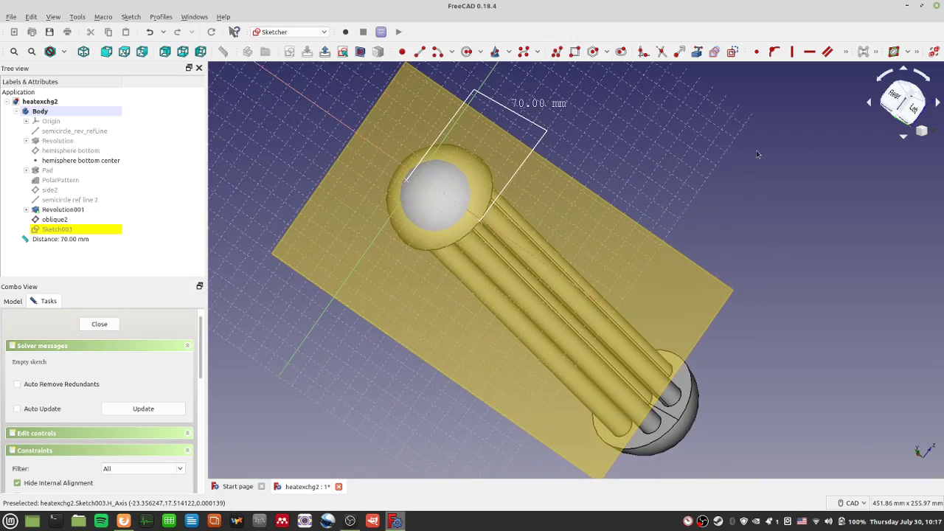
middle_click_drag(756, 154, 756, 326)
scroll(640, 240, "up", 4)
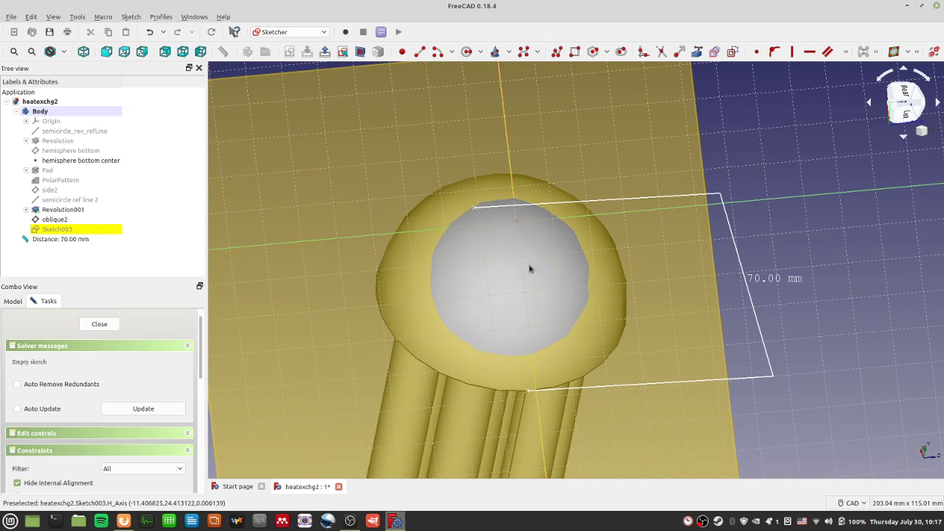
scroll(515, 284, "up", 2)
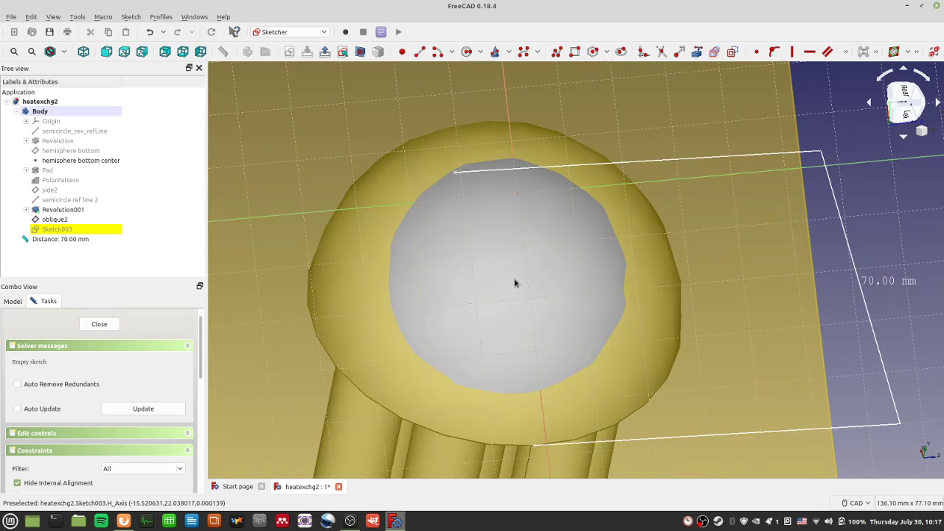
left_click(467, 52)
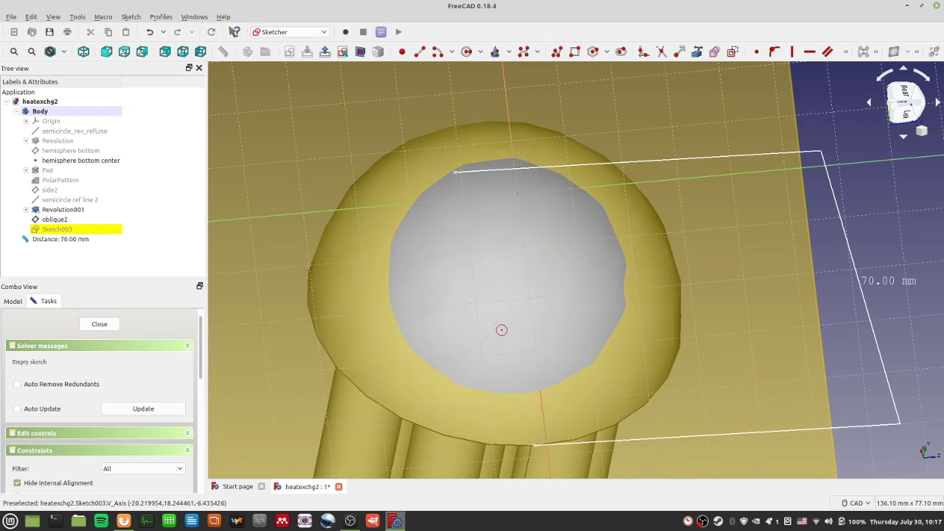
left_click(516, 283)
left_click(540, 300)
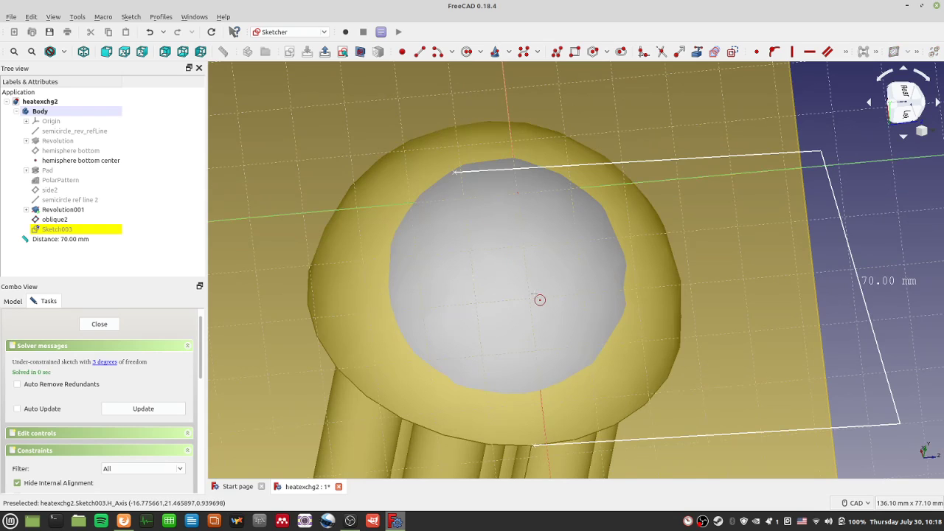
Step: Hide the Revolution001 solid to expose the circle sketched on the oblique2 plane
left_click(62, 213)
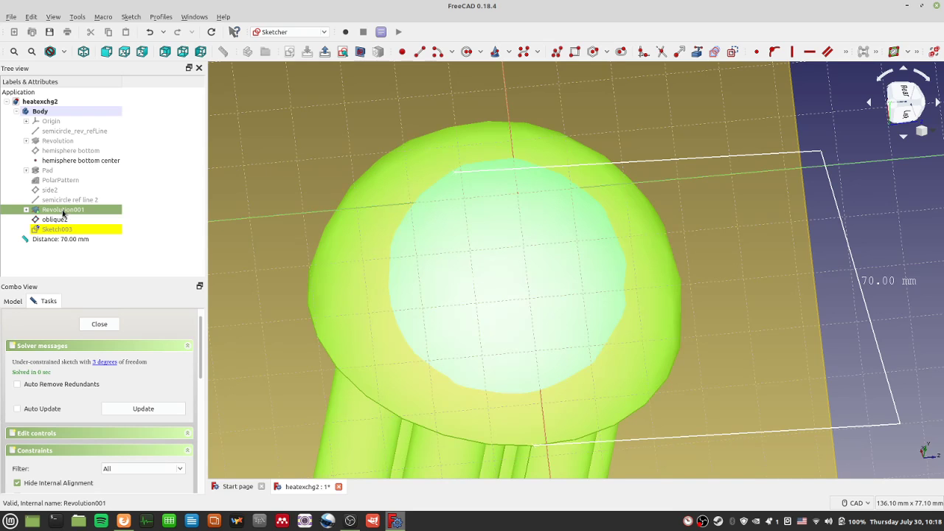
key("space")
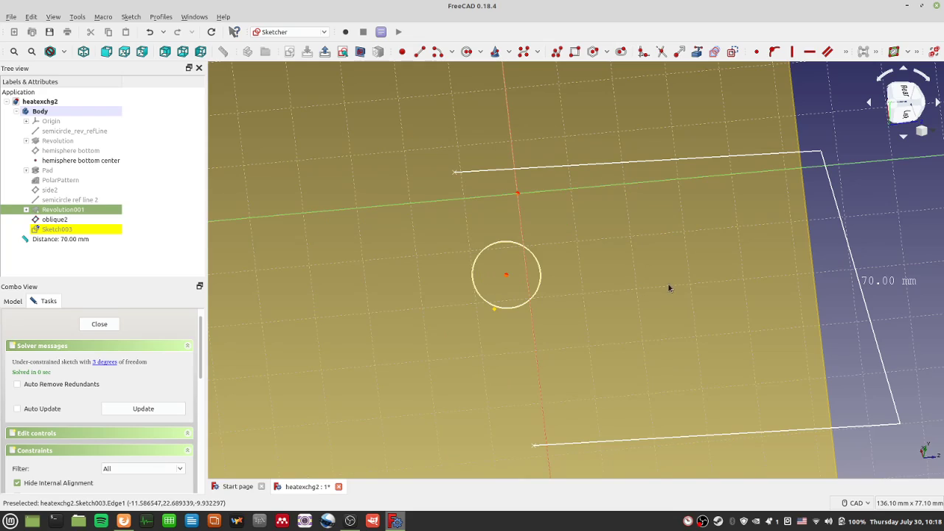
mouse_move(637, 337)
middle_mouse_down()
mouse_move(671, 226)
mouse_move(695, 261)
mouse_move(622, 276)
middle_mouse_up()
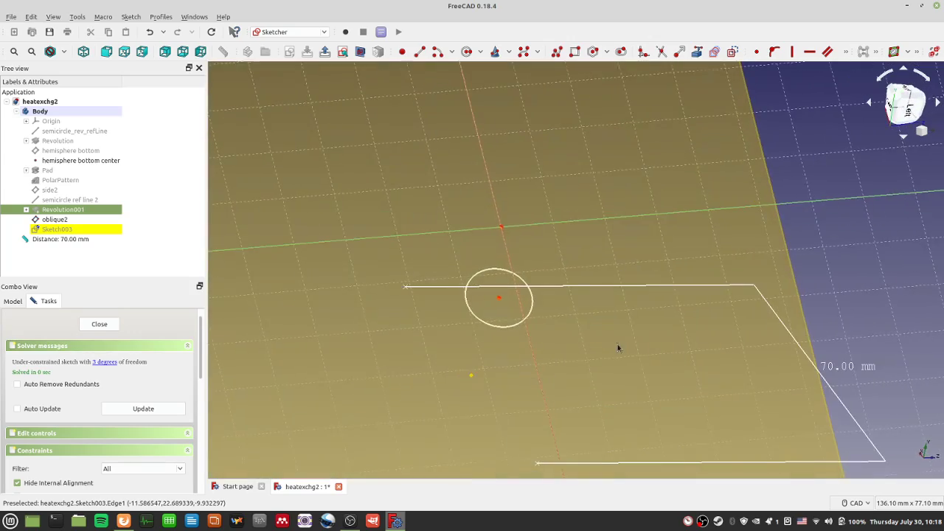
mouse_move(617, 347)
middle_mouse_down()
mouse_move(652, 301)
mouse_move(604, 362)
mouse_move(579, 331)
mouse_move(628, 363)
mouse_move(615, 367)
middle_mouse_up()
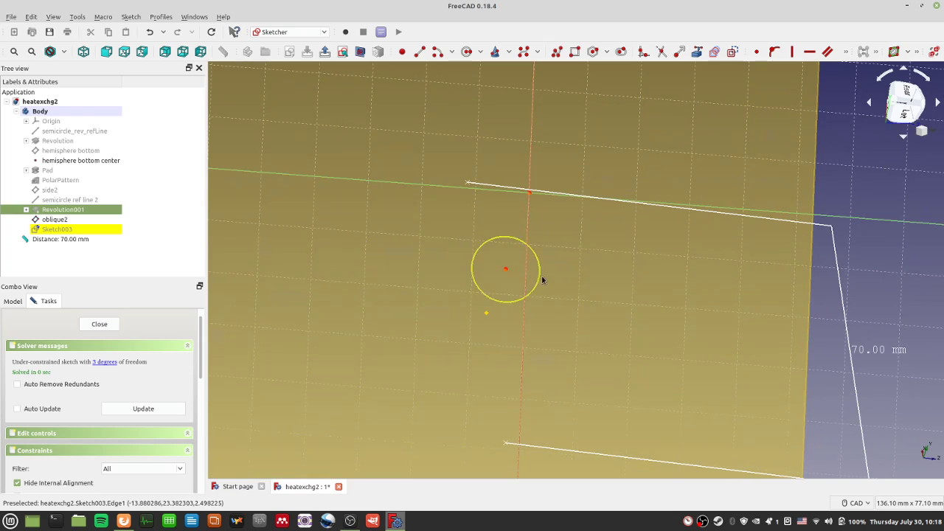
Step: Examine the circle's position relative to the sketch origin, the axes and the hemisphere bottom center point
left_click(531, 195)
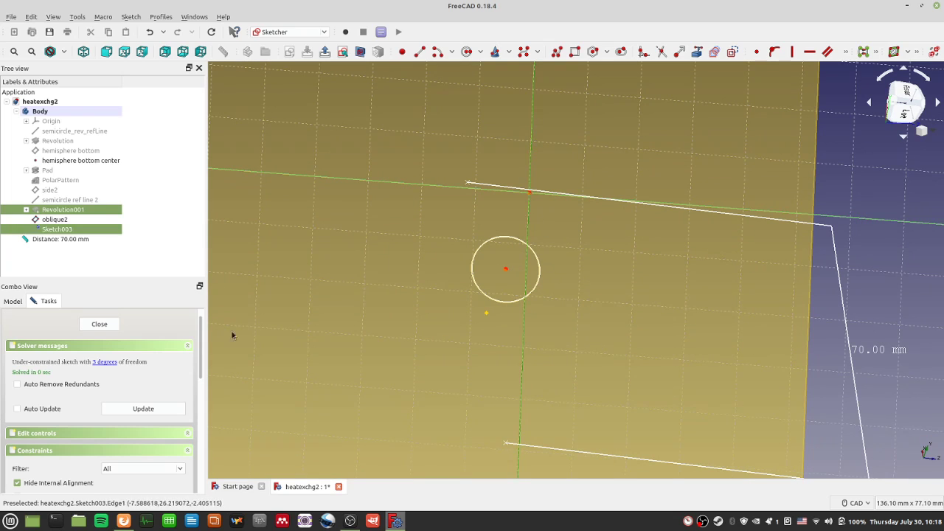
left_click(98, 211)
key("space")
key("space")
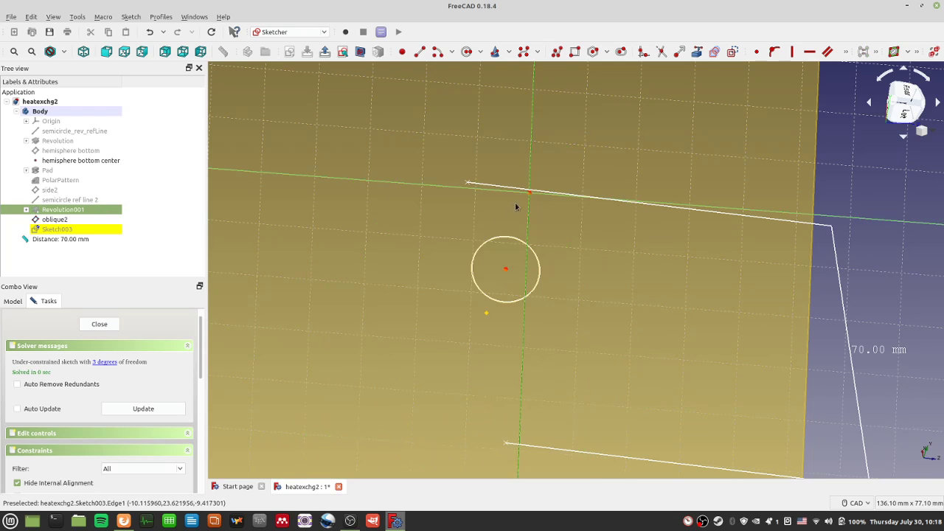
left_click(531, 196)
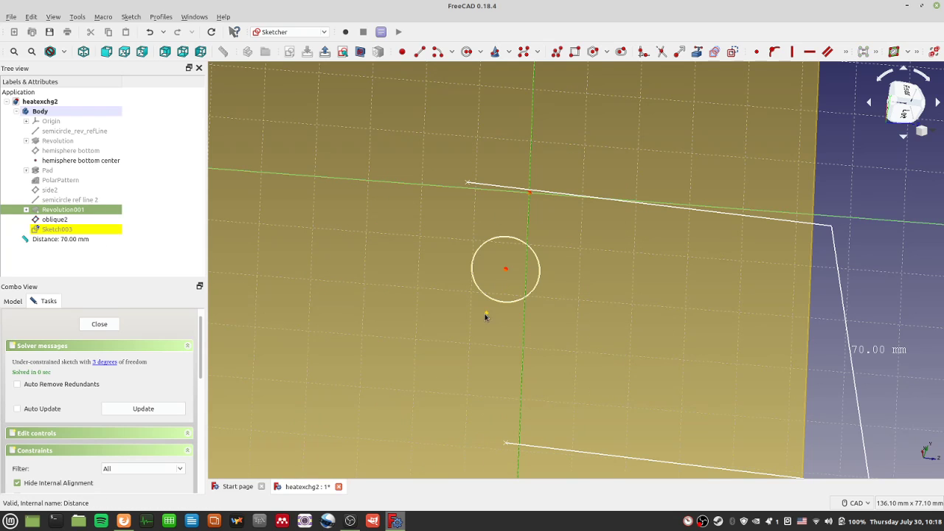
mouse_move(484, 313)
middle_mouse_down()
mouse_move(685, 331)
mouse_move(695, 305)
mouse_move(512, 283)
mouse_move(455, 316)
mouse_move(467, 344)
mouse_move(481, 301)
middle_mouse_up()
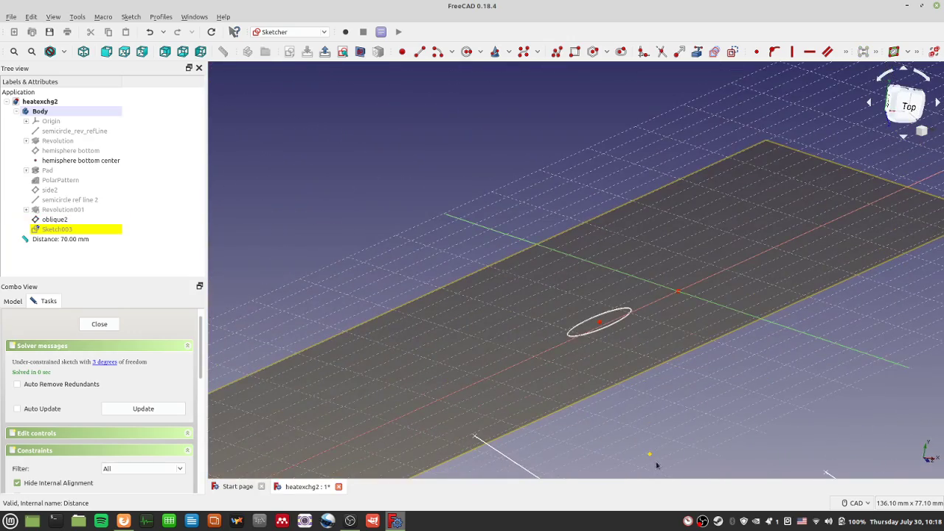
mouse_move(652, 456)
middle_mouse_down()
mouse_move(676, 418)
mouse_move(791, 459)
mouse_move(740, 375)
mouse_move(902, 366)
mouse_move(731, 426)
mouse_move(748, 318)
mouse_move(803, 333)
mouse_move(606, 292)
mouse_move(611, 236)
middle_mouse_up()
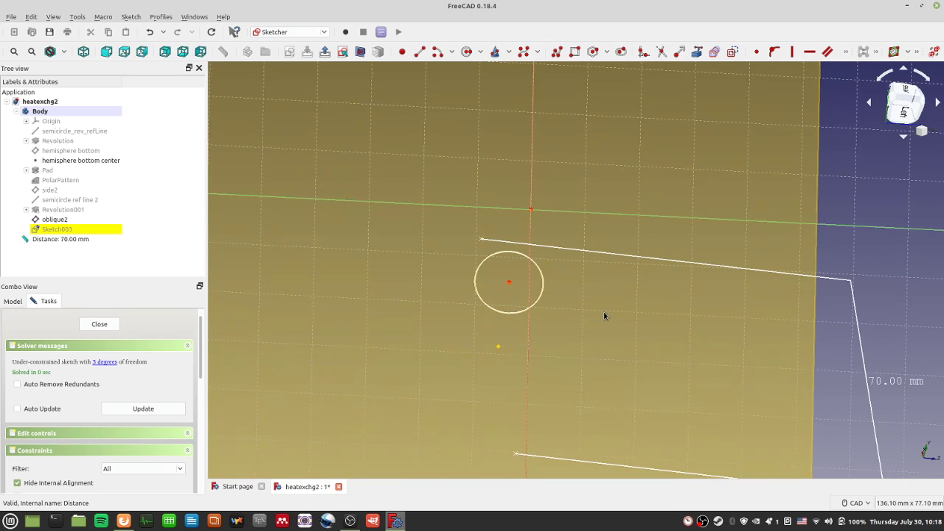
Step: Constrain the sketched circle's radius to 10 mm
left_click(542, 273)
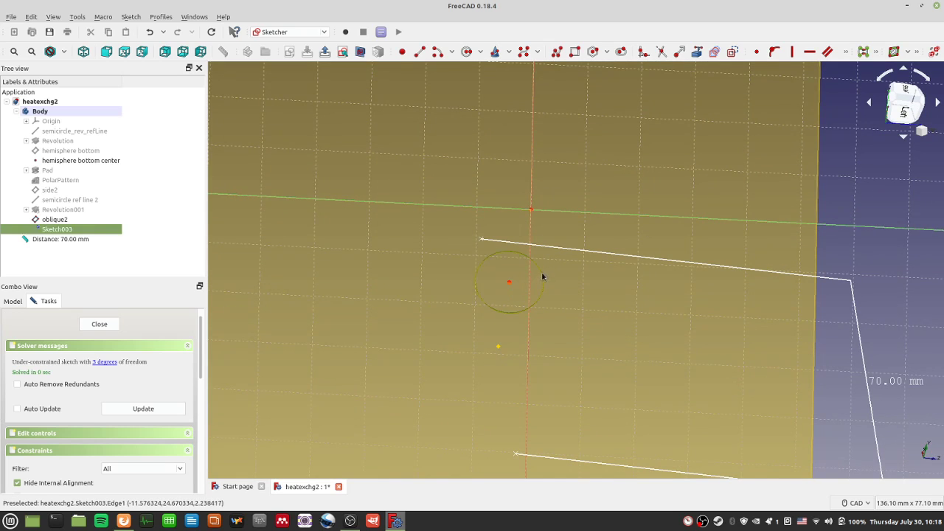
left_click(846, 52)
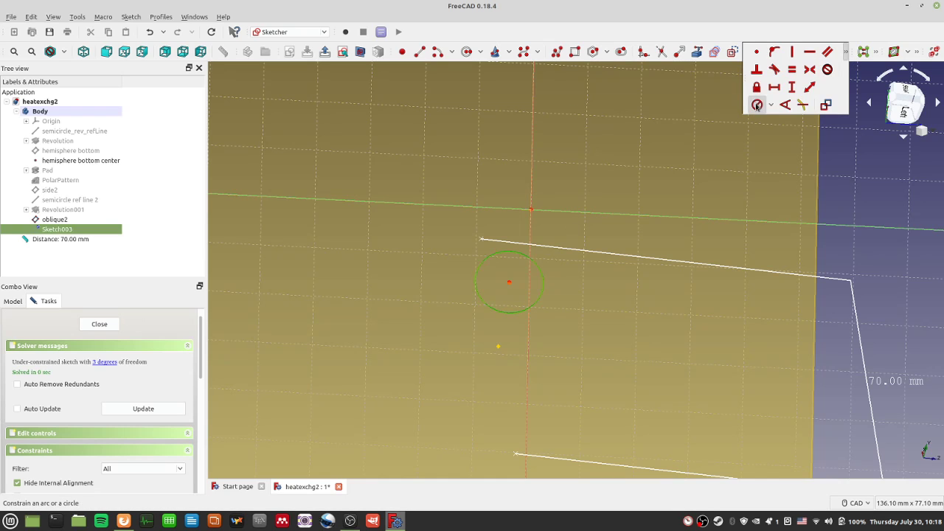
left_click(757, 105)
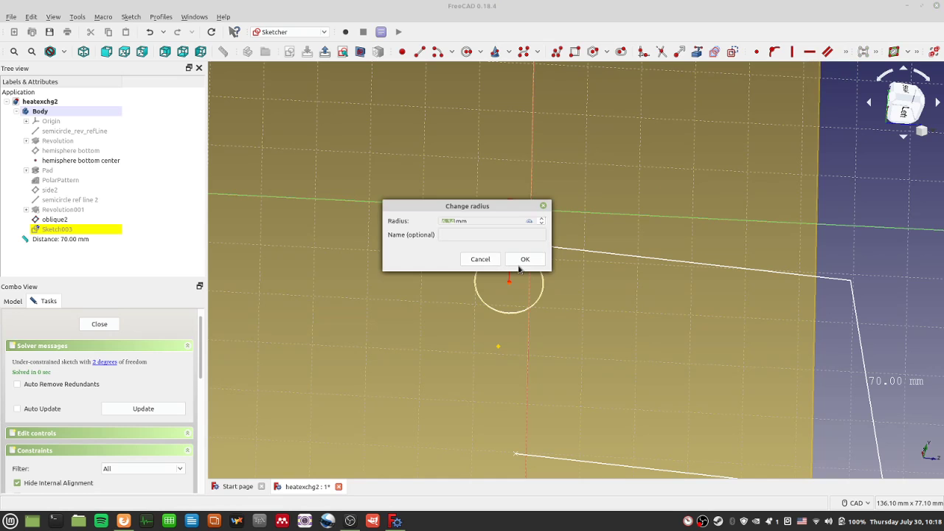
key("Return")
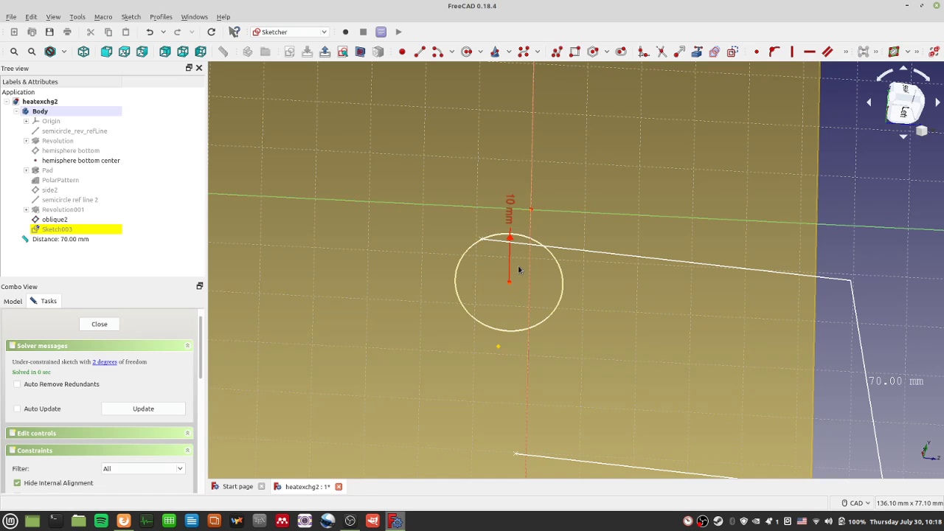
middle_click_drag(692, 334, 725, 411)
scroll(596, 313, "down", 12)
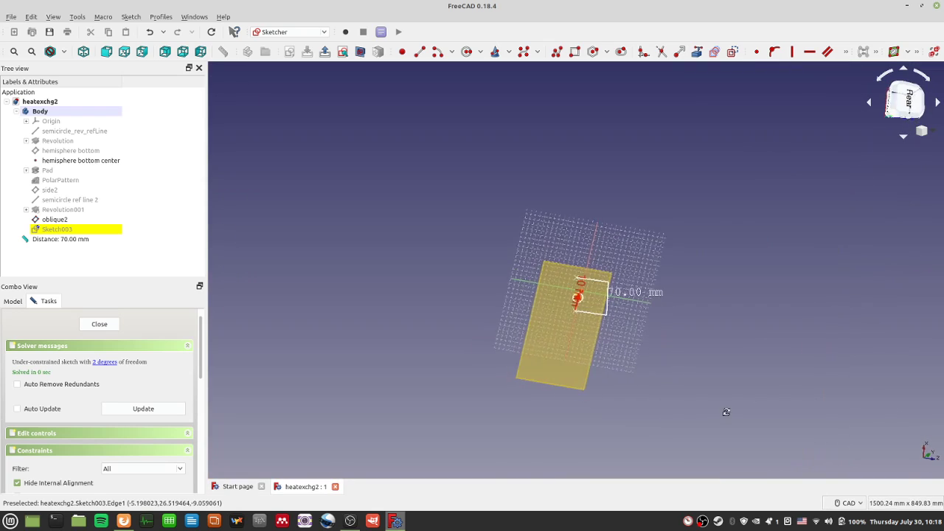
scroll(548, 347, "up", 12)
left_click_drag(779, 245, 506, 402)
right_click(506, 402)
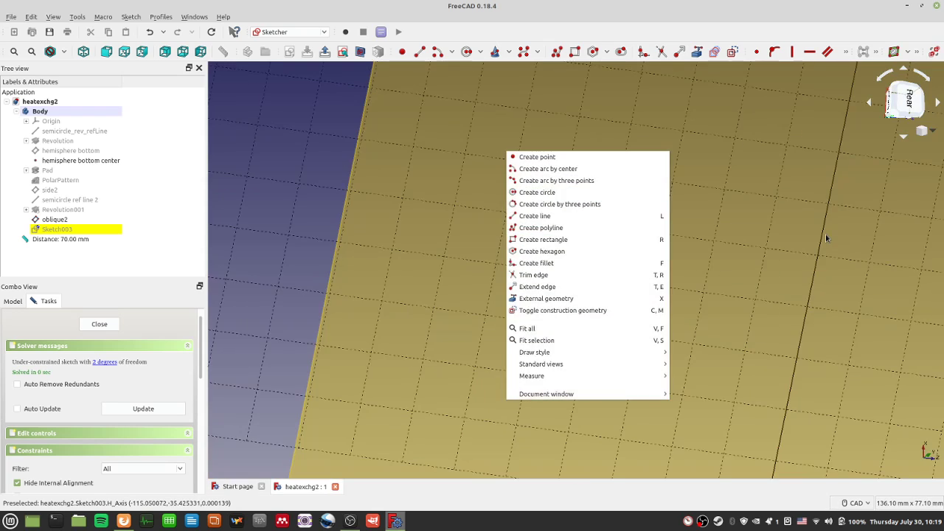
middle_click_drag(825, 234, 529, 450)
mouse_move(628, 125)
middle_mouse_down()
mouse_move(558, 277)
mouse_move(601, 280)
mouse_move(590, 270)
mouse_move(654, 282)
middle_mouse_up()
left_click(652, 279)
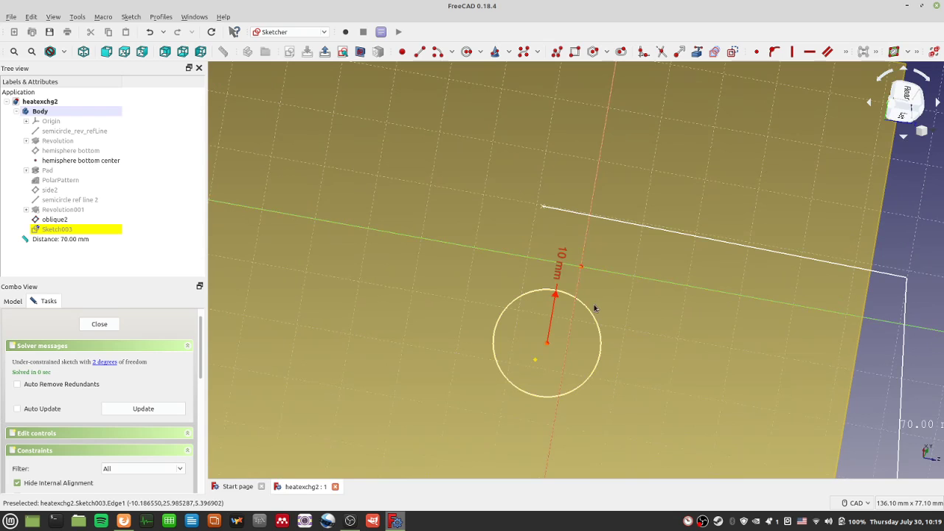
Step: Try to fix the distance between the circle's center and the sketch origin
left_click(547, 345)
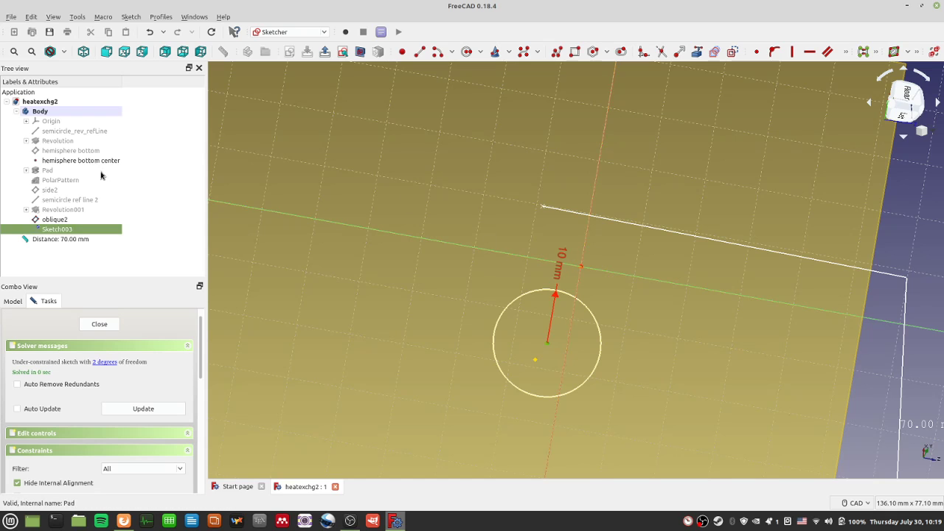
left_click(61, 211)
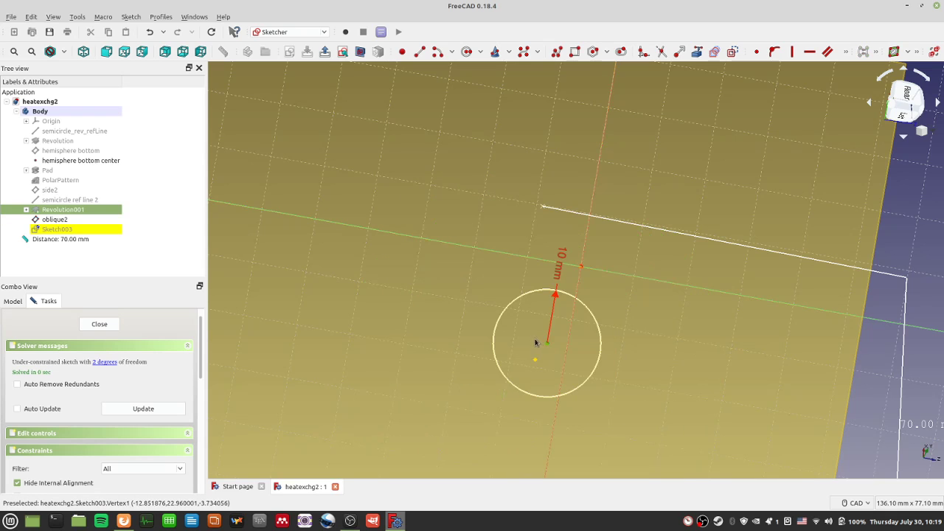
left_click(581, 268)
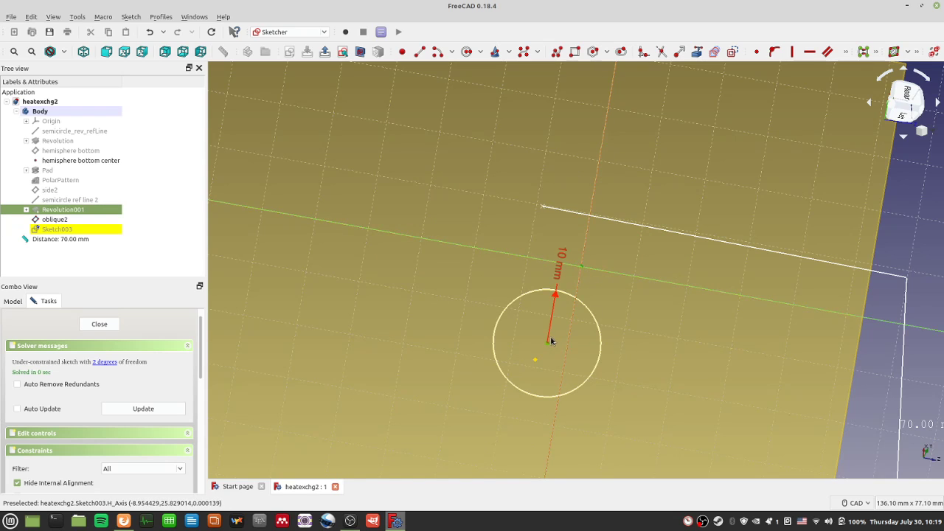
left_click(845, 52)
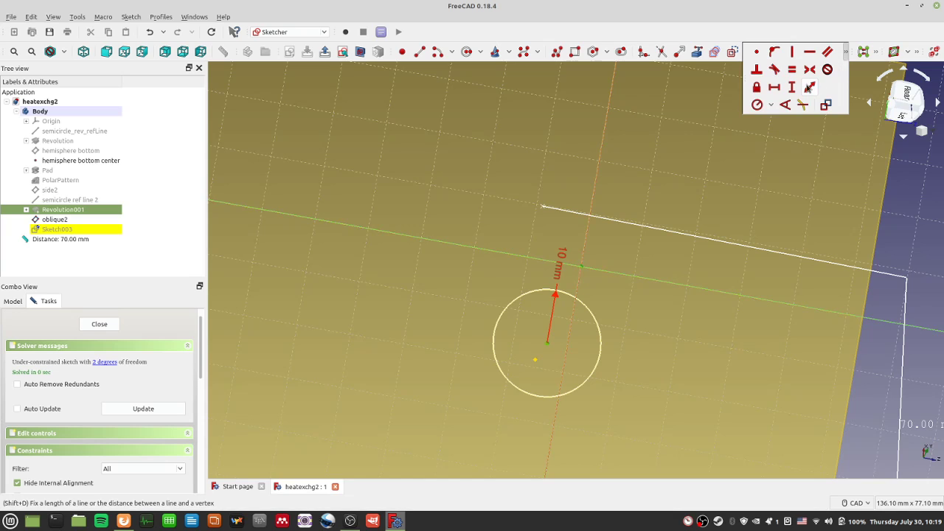
left_click(810, 87)
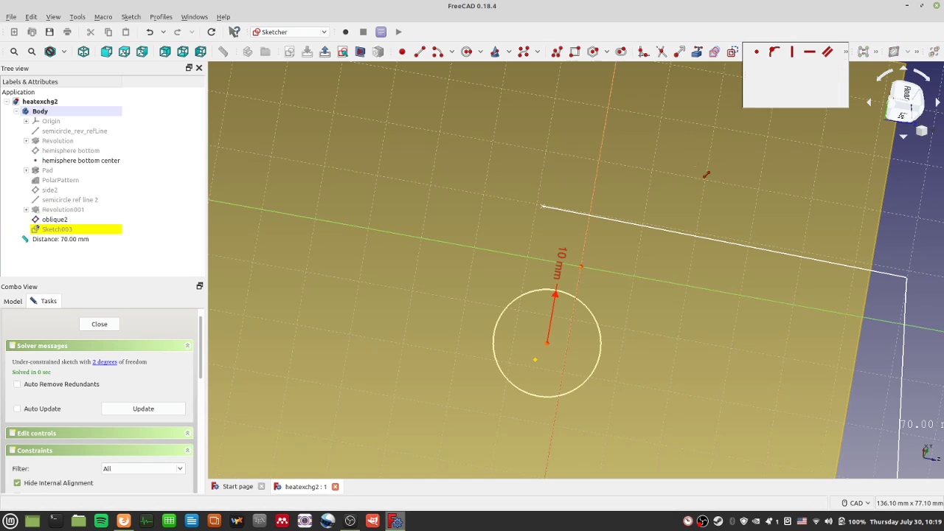
Step: Try to fix the horizontal distance between the circle's center and the sketch's red horizontal axis
left_click(547, 342)
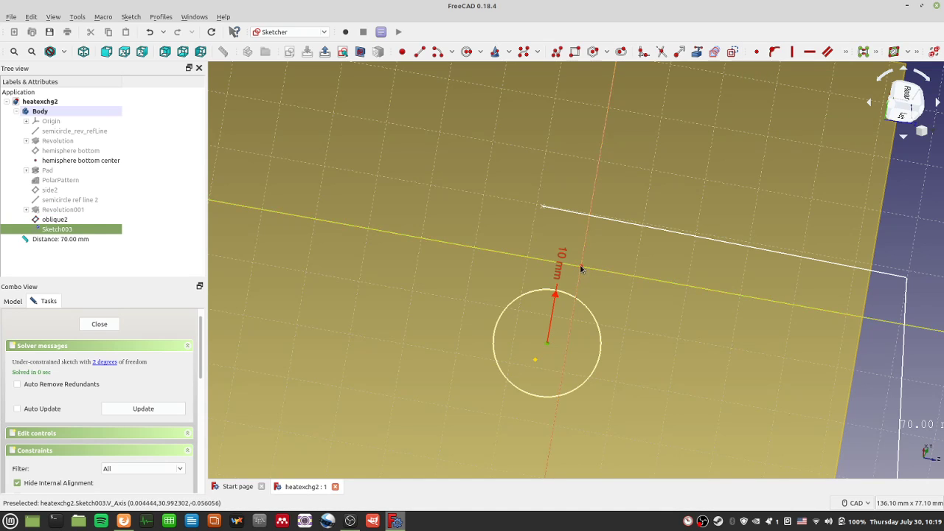
scroll(581, 269, "up", 3)
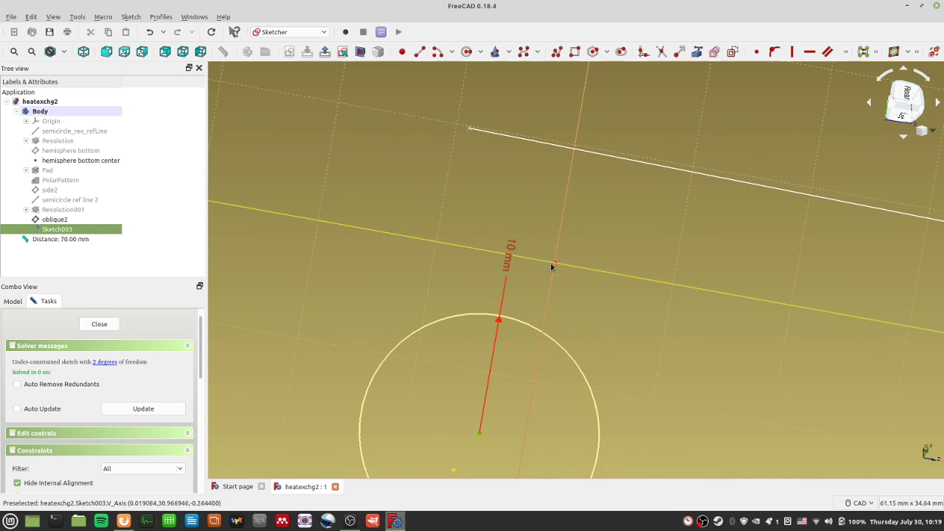
scroll(554, 268, "up", 2)
scroll(550, 272, "down", 4)
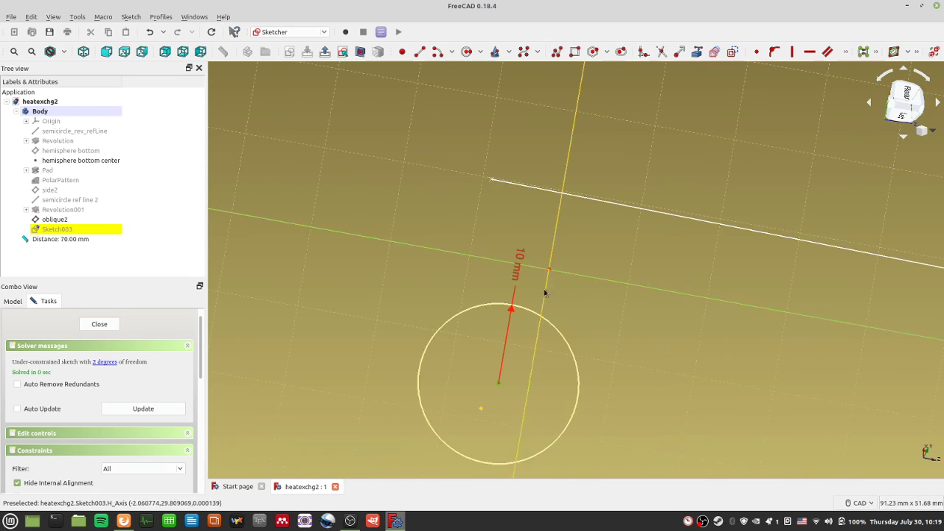
left_click(845, 53)
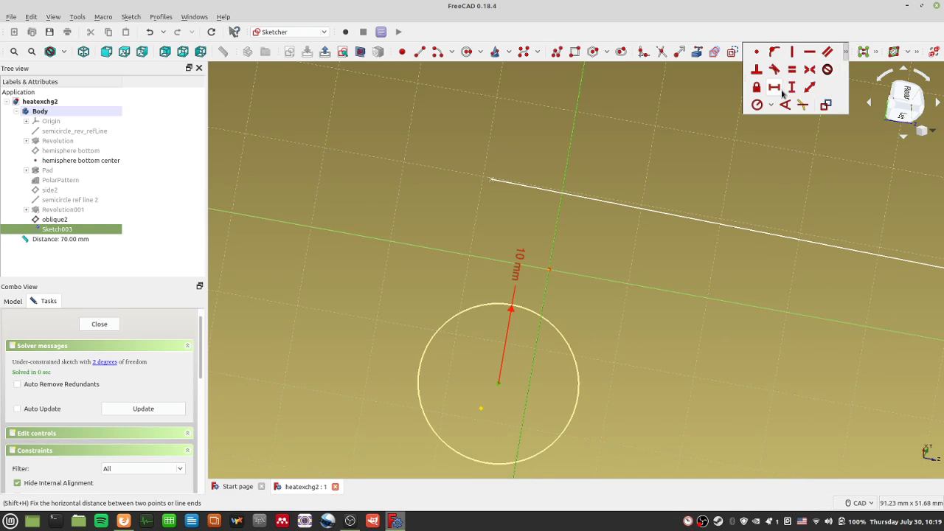
left_click(774, 87)
left_click(544, 253)
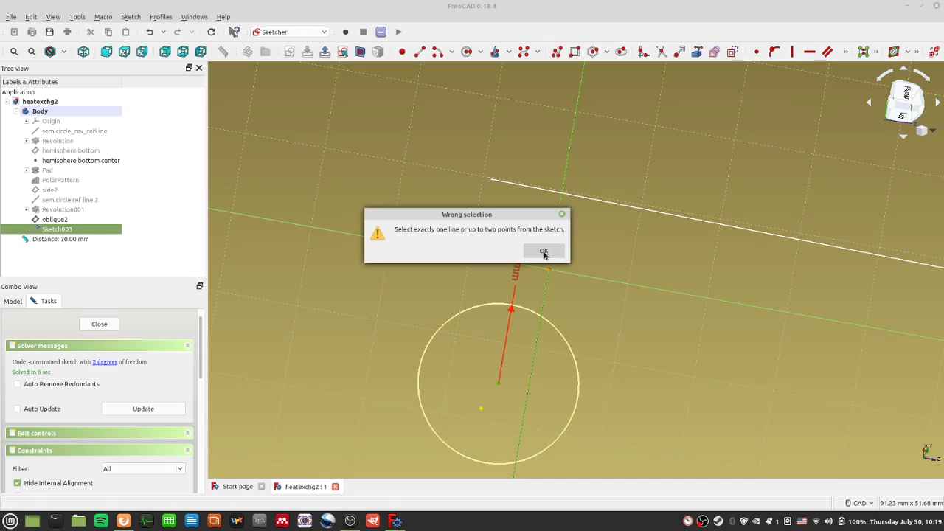
Step: Fix the vertical distance between the circle's center and the sketch's red horizontal axis at its current length and save the file
left_click(527, 382)
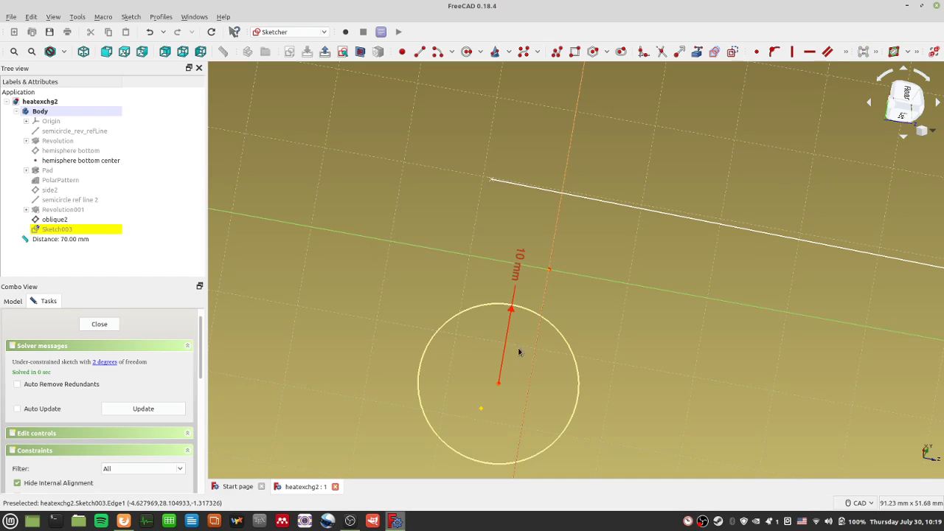
left_click(532, 373)
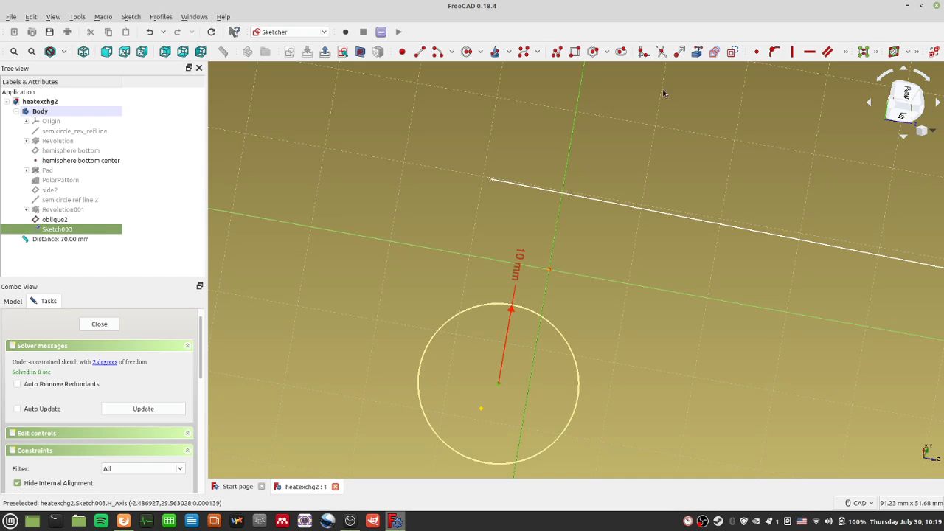
left_click(846, 53)
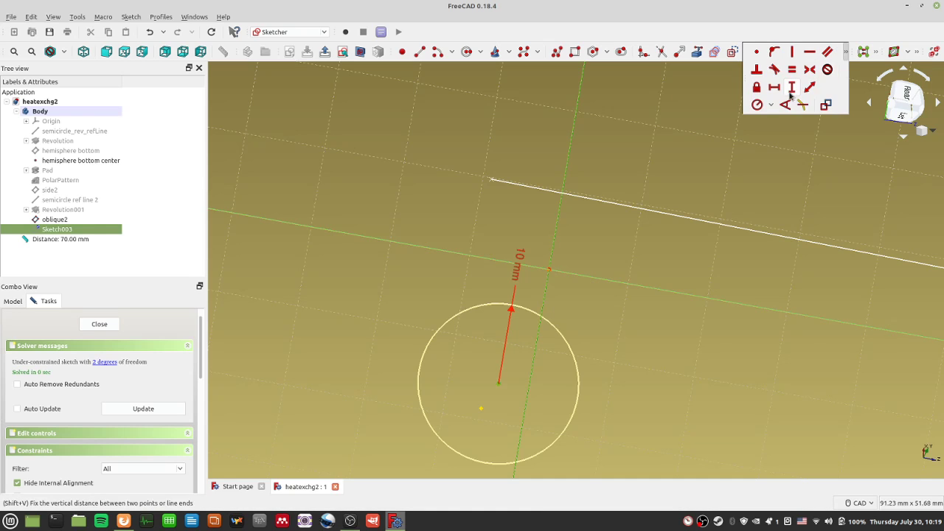
left_click(773, 88)
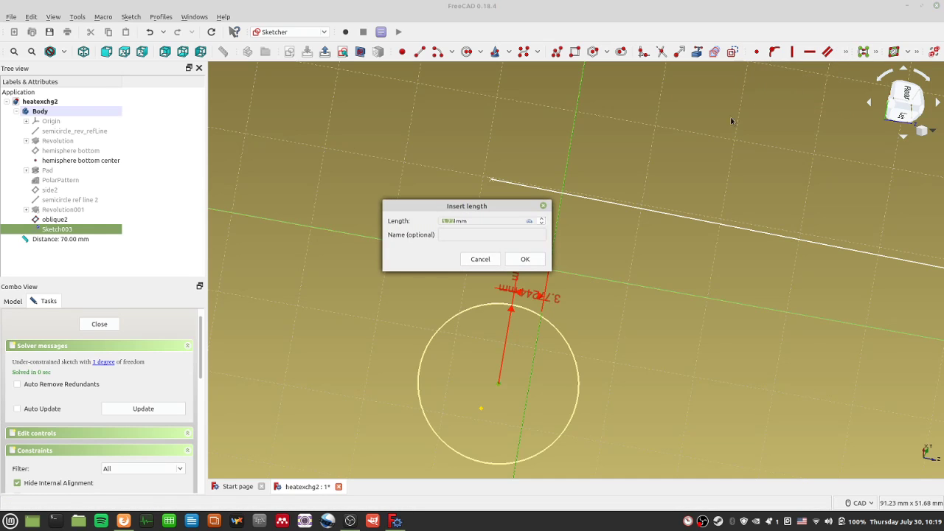
left_click(525, 259)
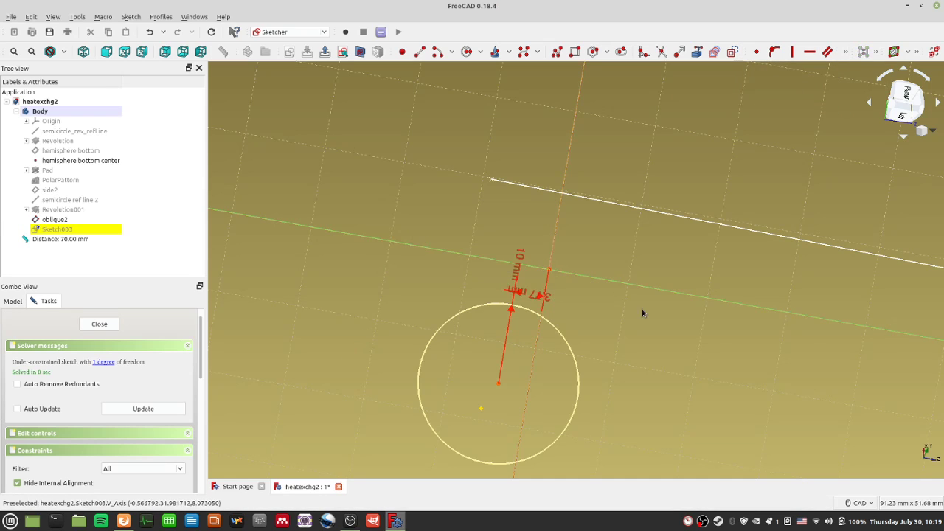
scroll(586, 336, "up", 2)
scroll(586, 335, "up", 1)
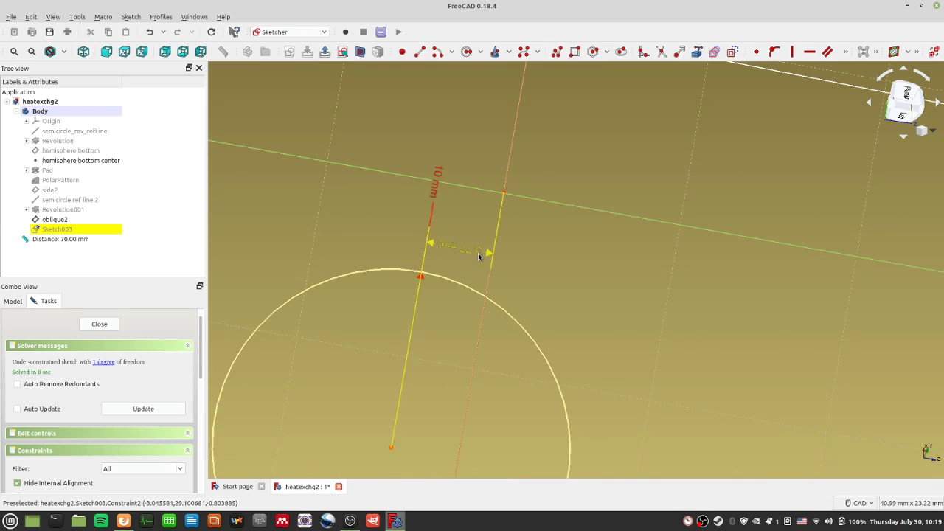
left_click_drag(391, 448, 371, 445)
scroll(622, 291, "down", 3)
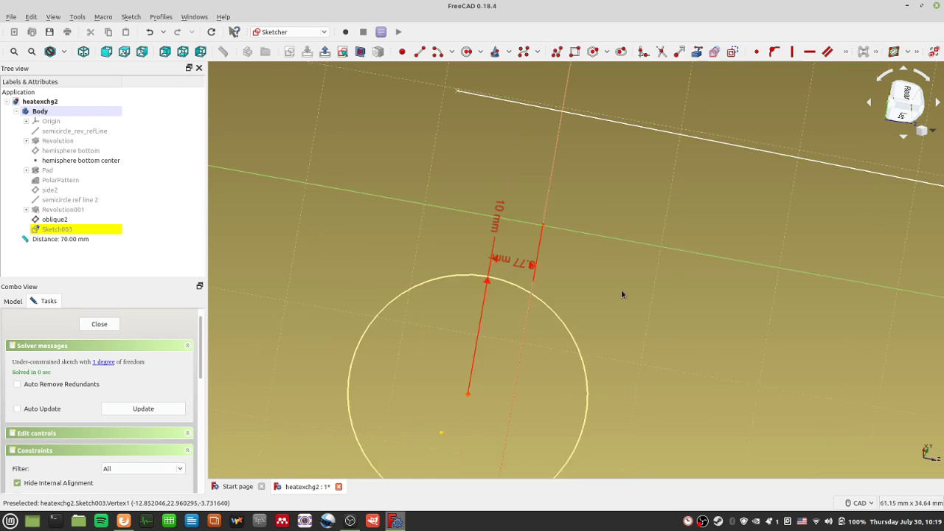
key("ctrl+s")
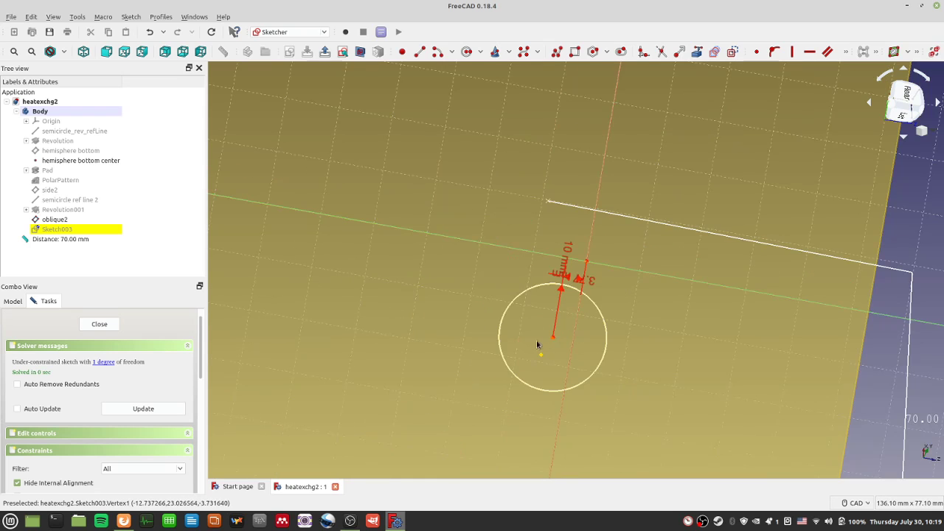
Step: Try to add another vertical distance constraint between the circle's center and the sketch's red horizontal axis
left_click(554, 340)
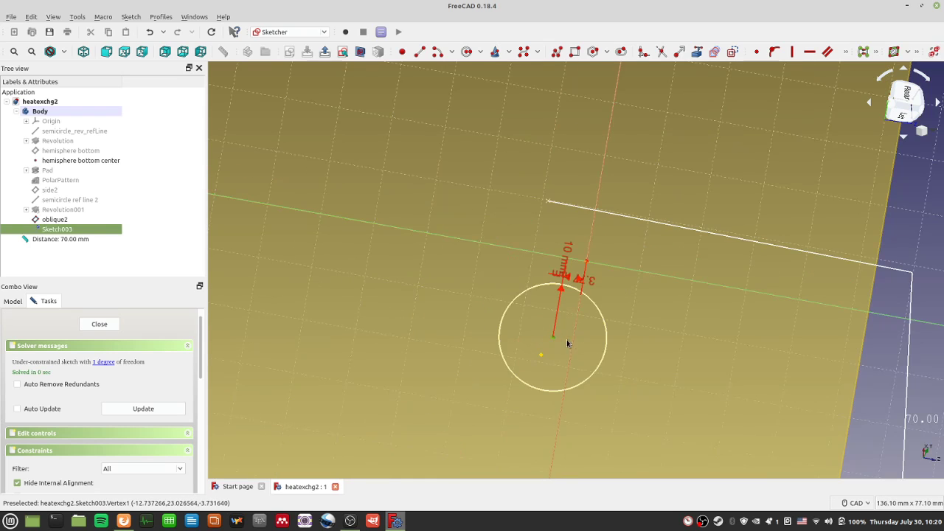
left_click(845, 51)
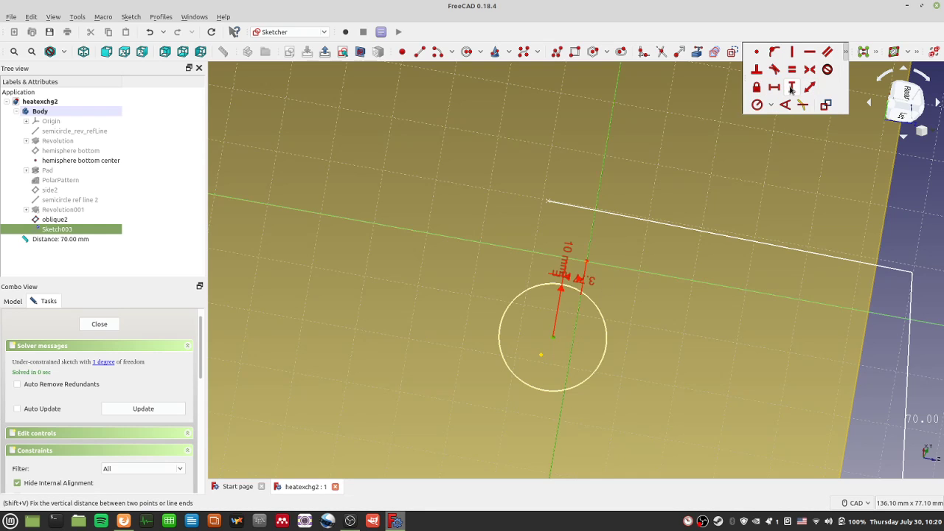
left_click(792, 88)
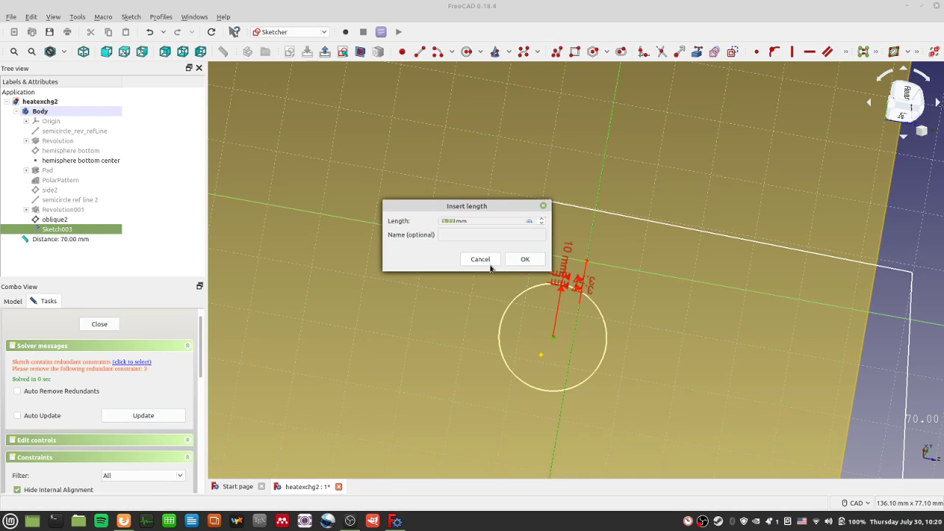
left_click(485, 261)
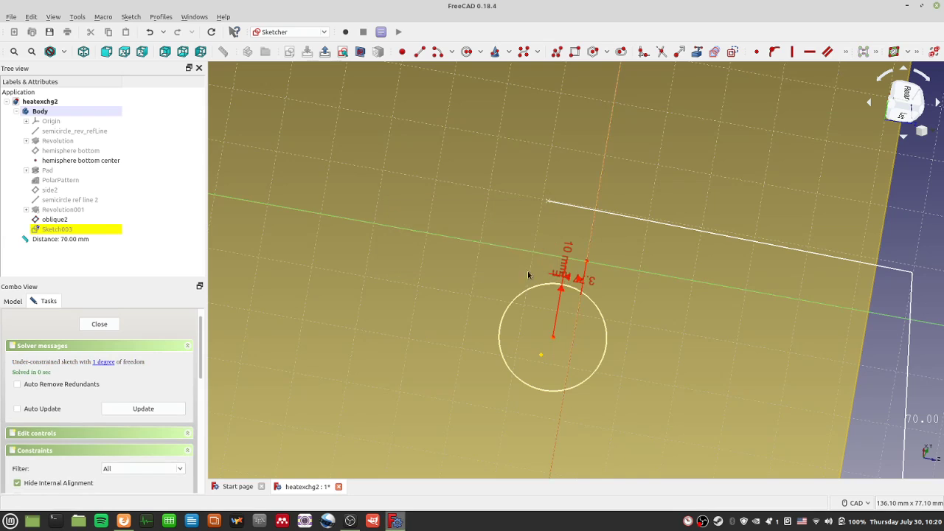
Step: Fix the distance between the circle's center and the sketch's green vertical axis at its current length and save the file
left_click(551, 336)
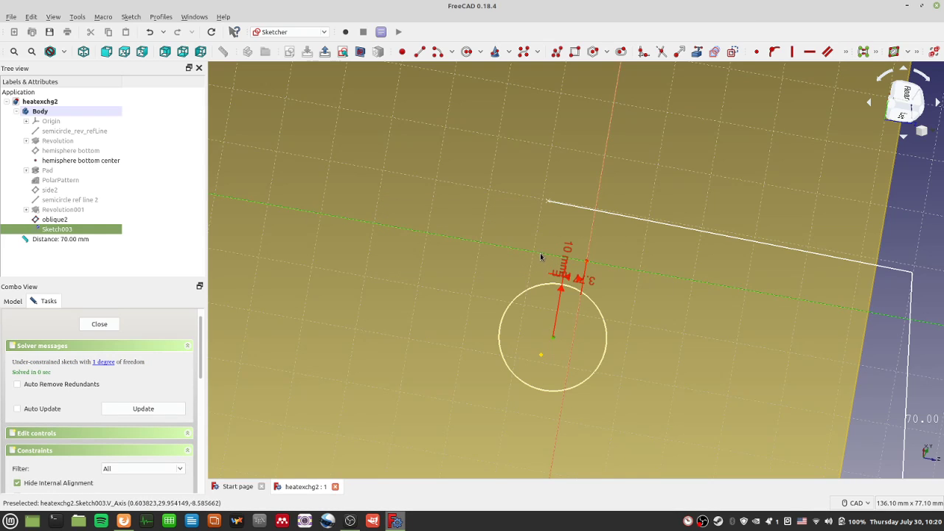
left_click(540, 255)
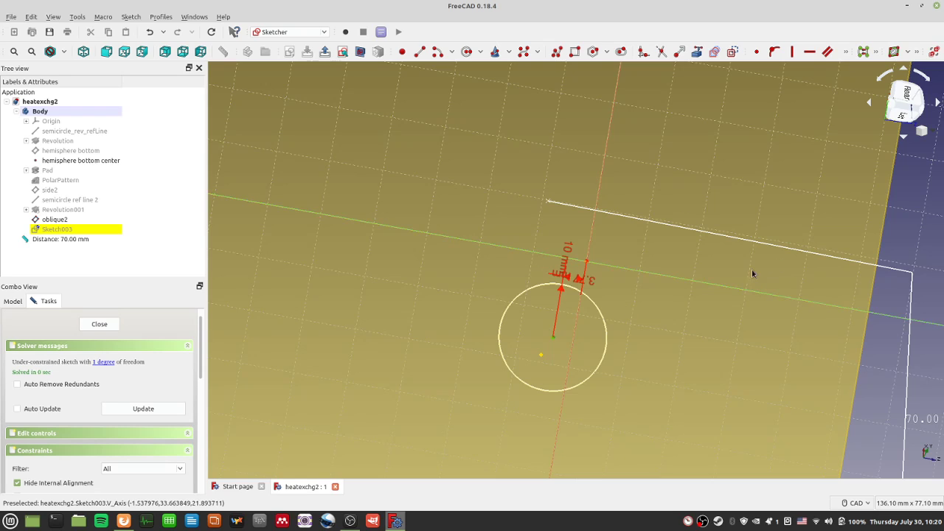
left_click(845, 51)
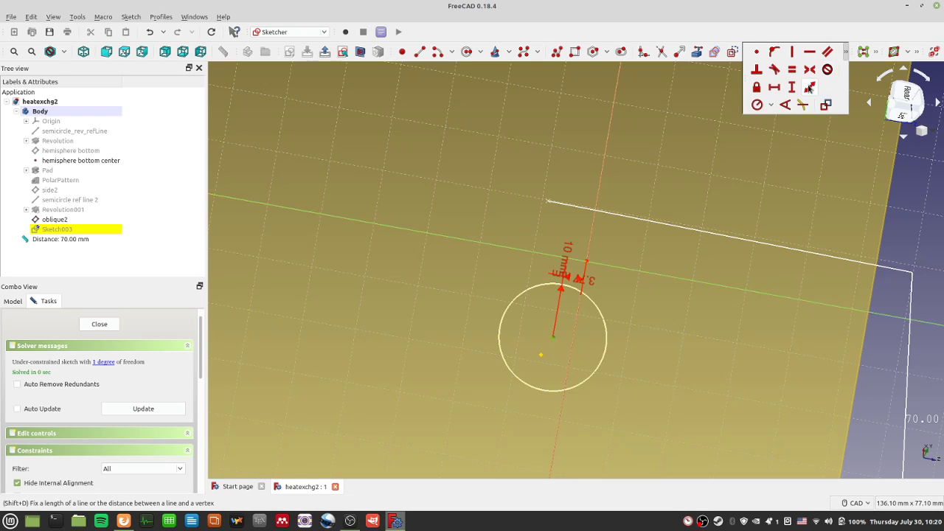
left_click(809, 88)
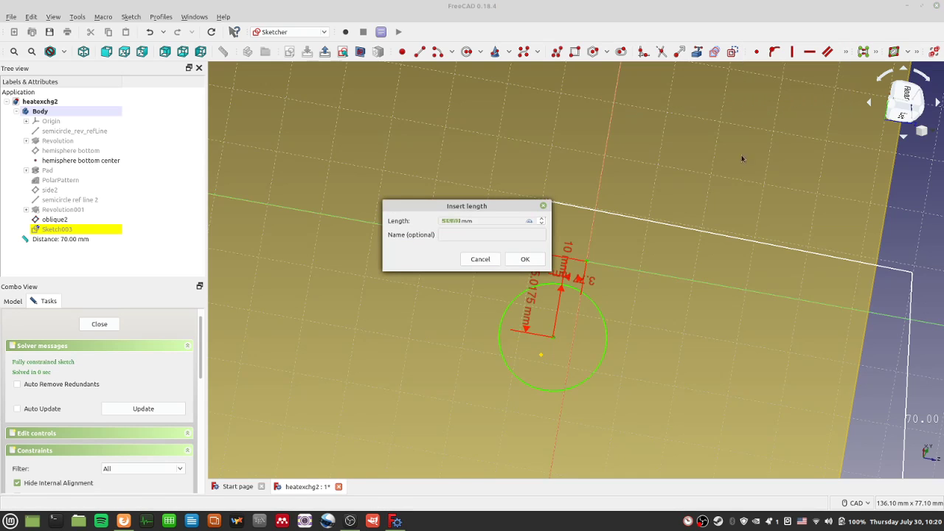
left_click(520, 259)
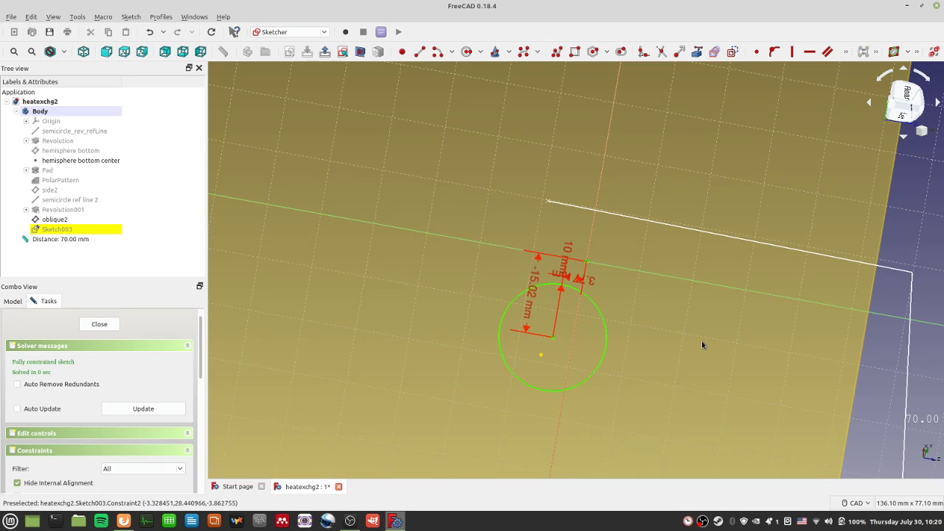
key("ctrl+s")
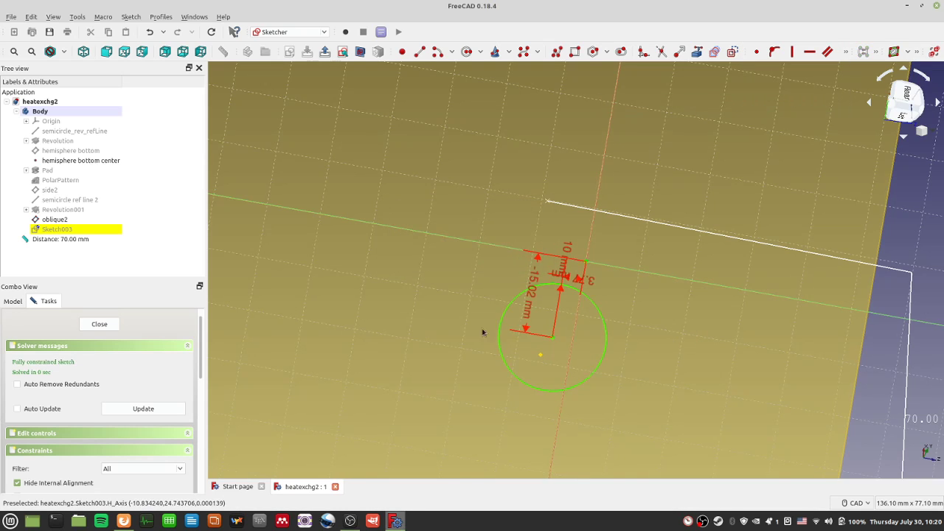
Step: Rename the circle's sketch on the oblique2 plane as "pipe cross section"
left_click(67, 229)
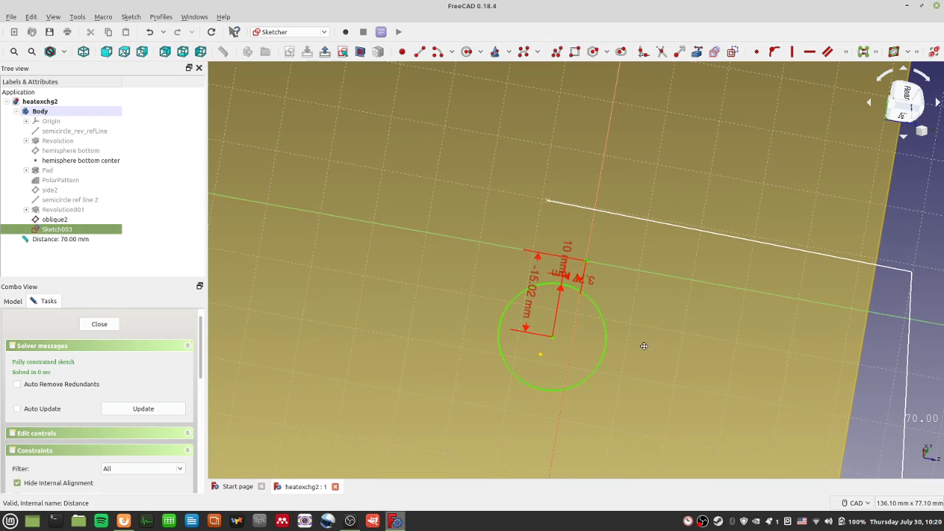
scroll(643, 325, "up", 5)
scroll(642, 273, "down", 5)
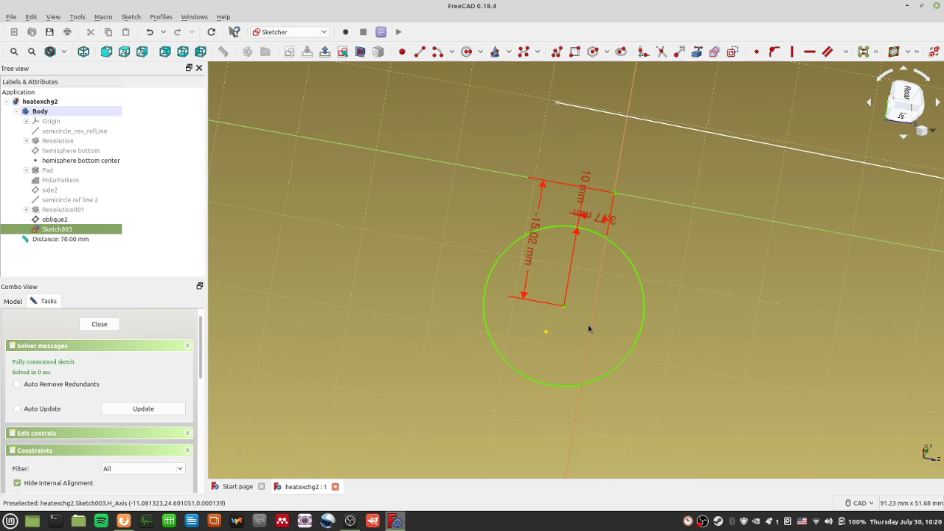
mouse_move(740, 305)
middle_mouse_down()
mouse_move(734, 217)
mouse_move(741, 292)
mouse_move(697, 345)
mouse_move(698, 312)
middle_mouse_up()
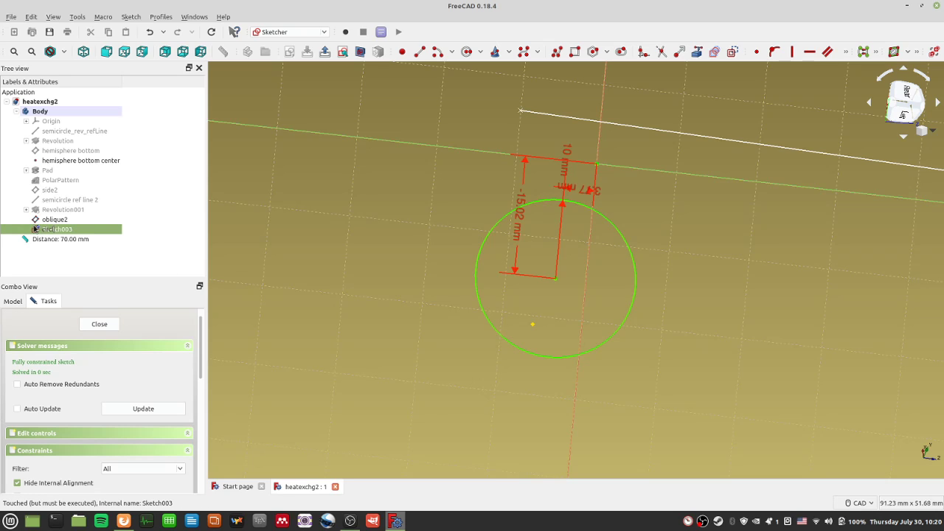
type("pipe cross section")
key("Return")
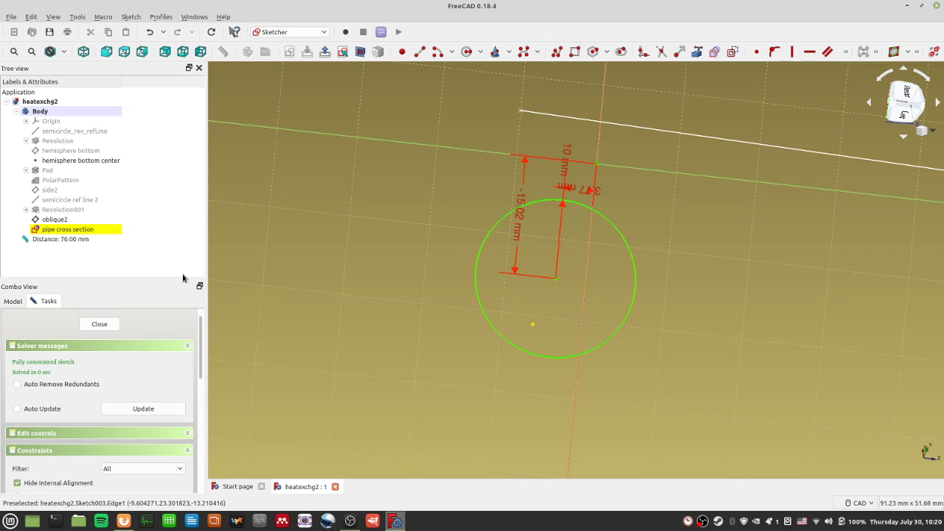
Step: Finish editing the pipe cross section sketch and view its circle on the oblique2 plane
left_click(614, 249)
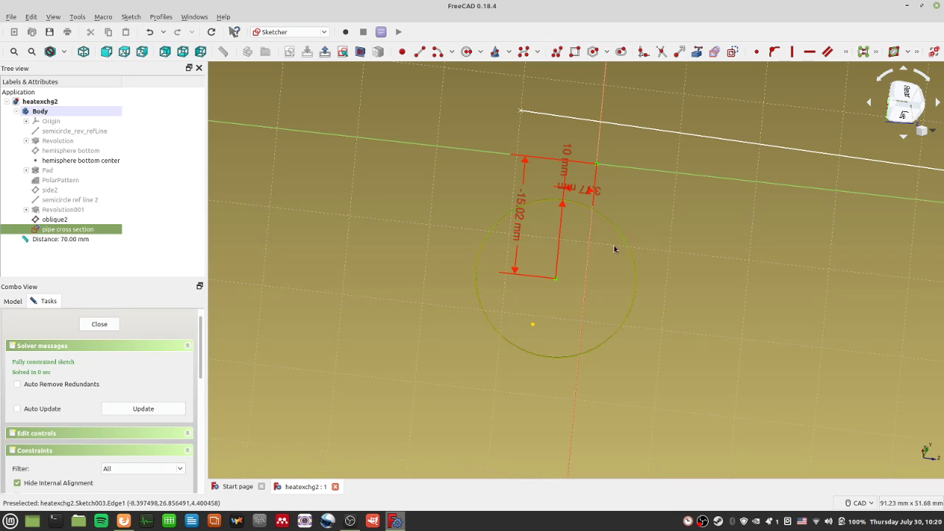
left_click(112, 329)
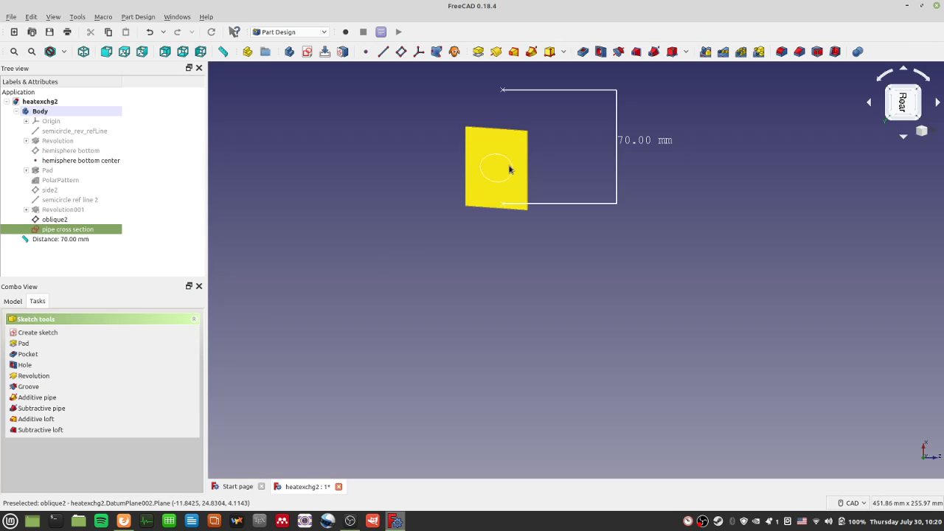
scroll(513, 216, "up", 5)
middle_click_drag(513, 216, 489, 413)
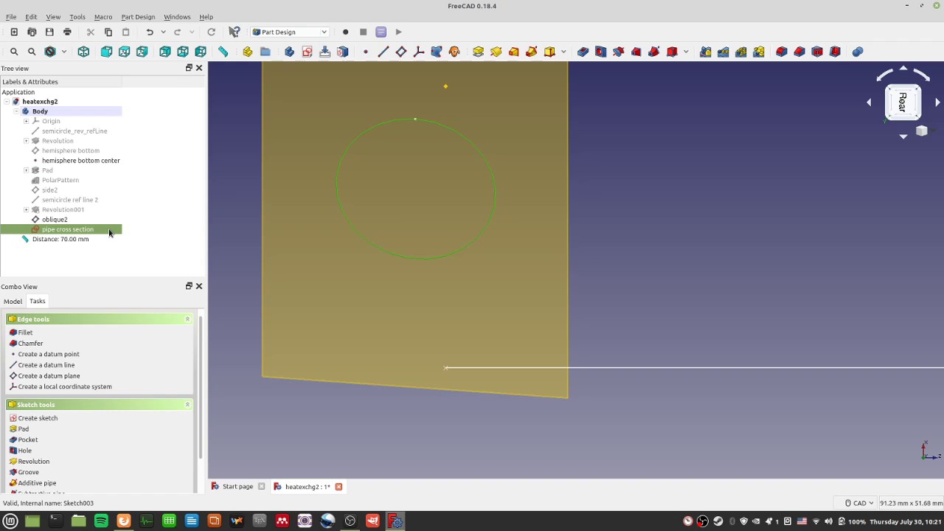
Step: Pad the pipe cross section sketch by 50 mm
left_click(481, 53)
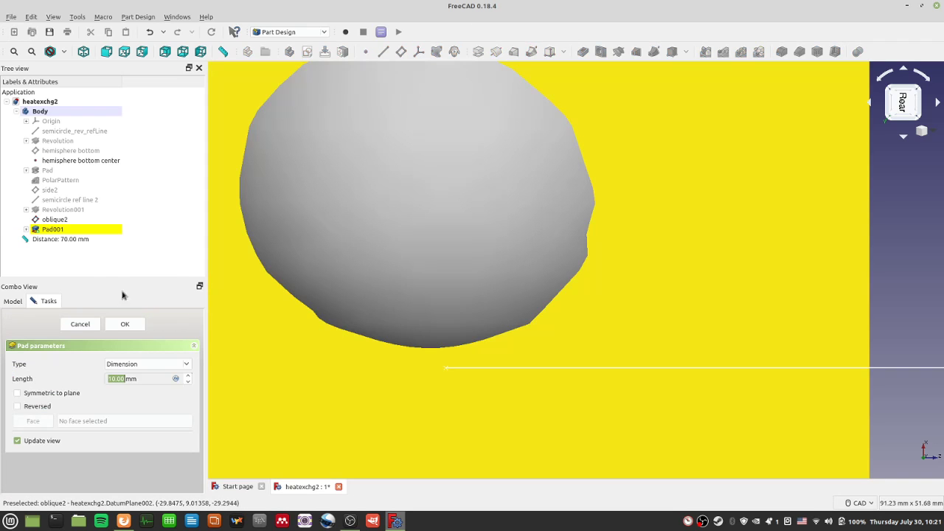
type("100")
key("Return")
middle_click_drag(769, 161, 708, 419)
scroll(678, 279, "down", 8)
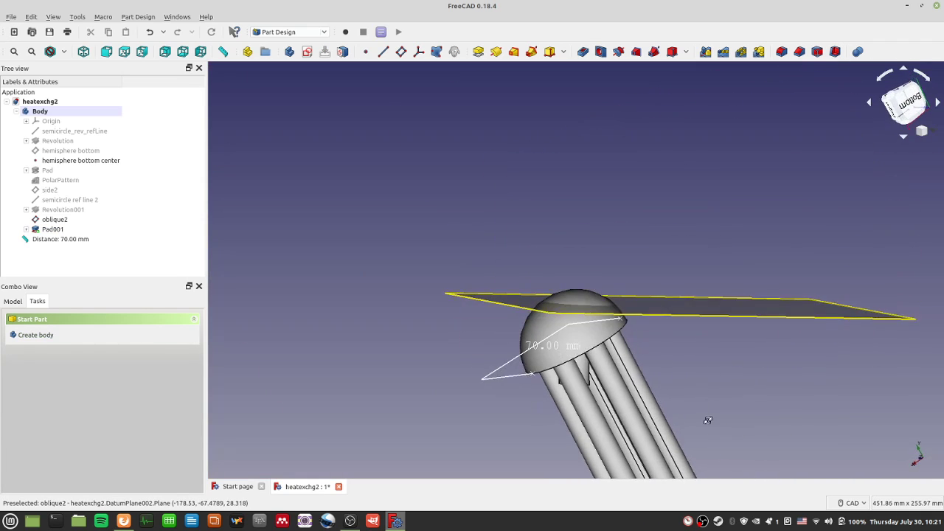
Step: Reverse the direction of the new pipe pad so it extends outward from the hemisphere
left_click(55, 229)
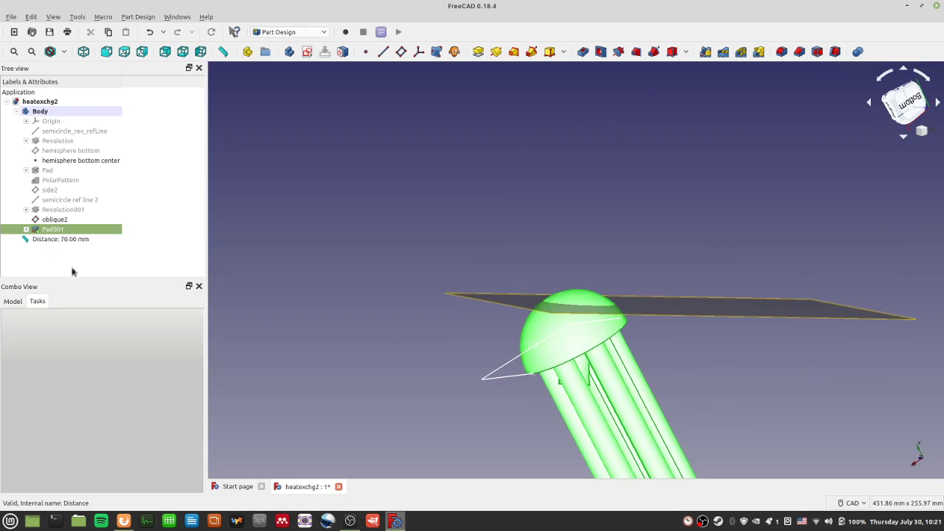
left_click(13, 301)
double_click(62, 230)
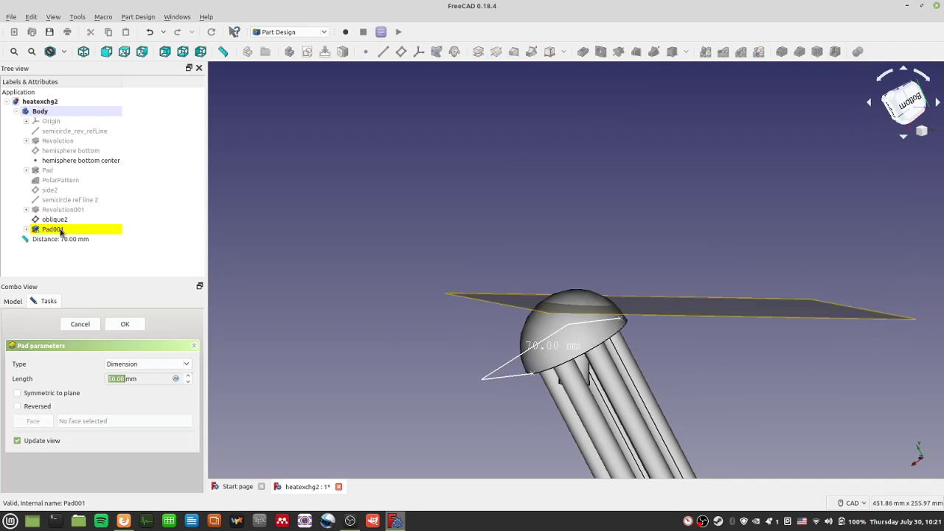
left_click(47, 407)
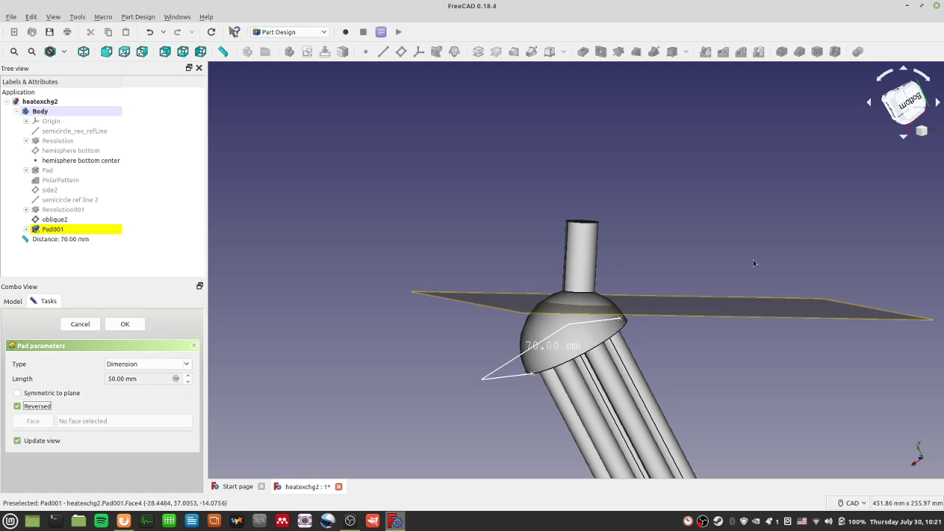
left_click(124, 325)
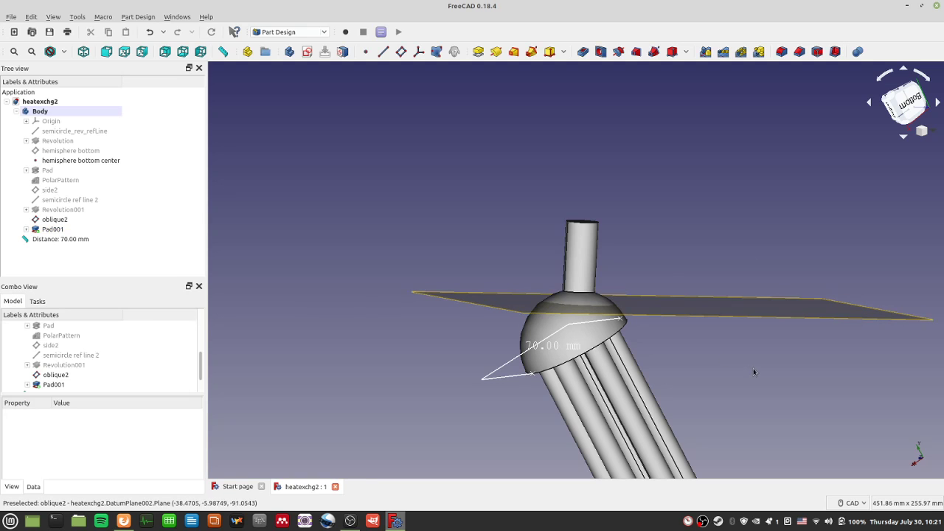
Step: Create a datum plane attached in Plane face mode to the flat face of the hemisphere at the tubes' other end
mouse_move(741, 379)
middle_mouse_down()
mouse_move(666, 426)
mouse_move(455, 408)
mouse_move(576, 382)
mouse_move(723, 377)
middle_mouse_up()
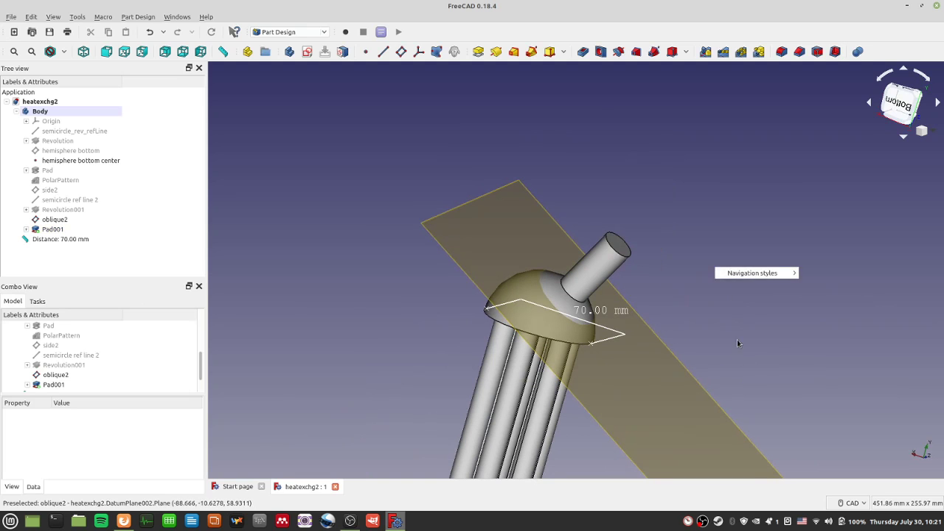
middle_click_drag(821, 352, 669, 275)
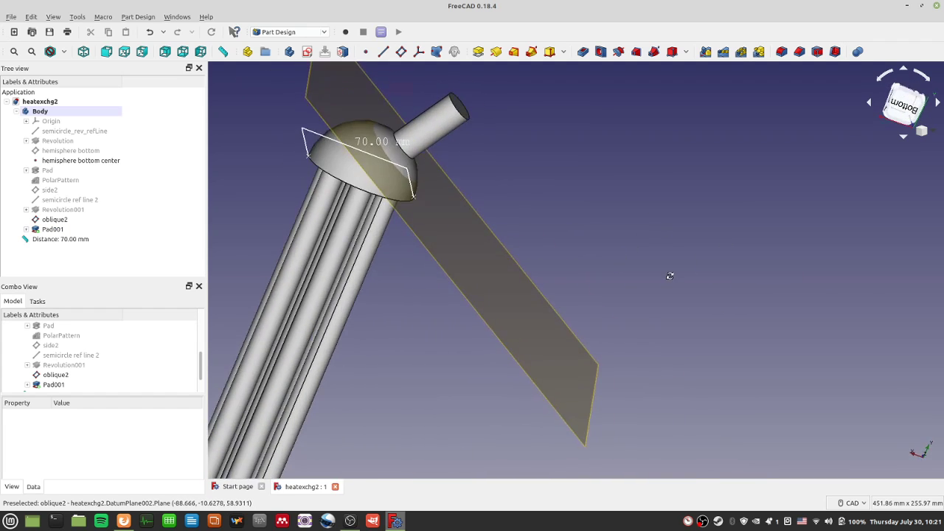
middle_click_drag(630, 318, 733, 192)
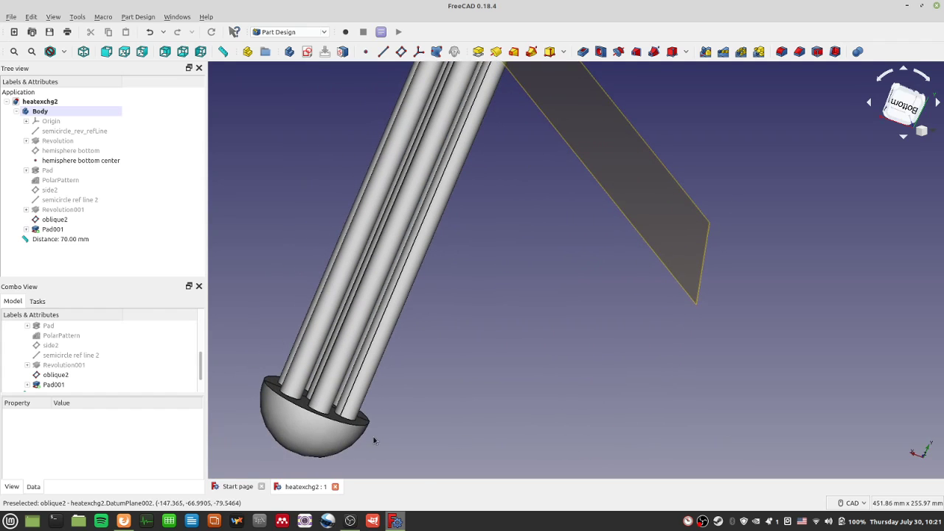
middle_click_drag(408, 429, 471, 459)
left_click(446, 459)
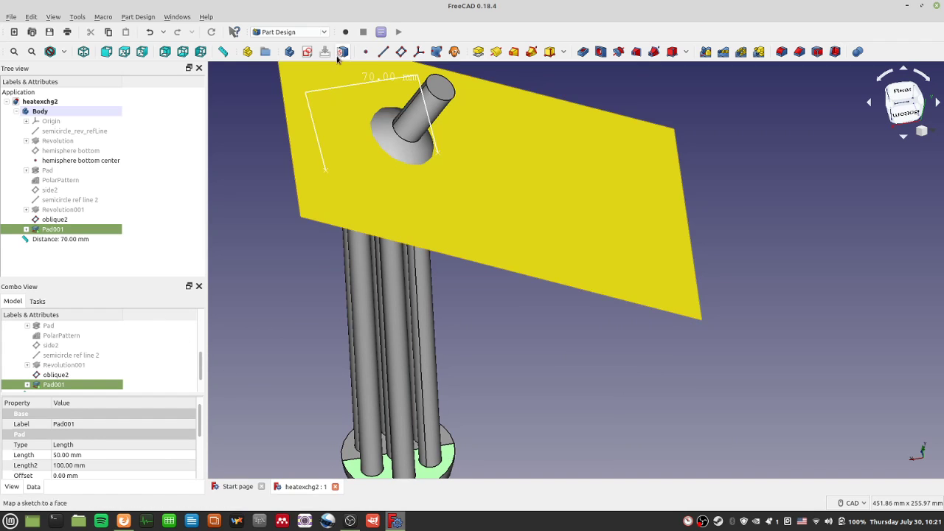
middle_click_drag(580, 359, 564, 264)
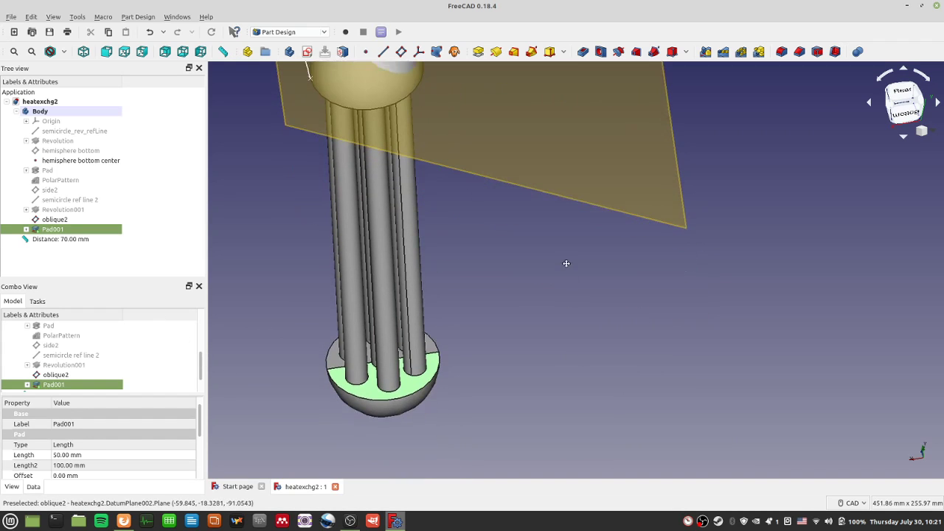
left_click(401, 51)
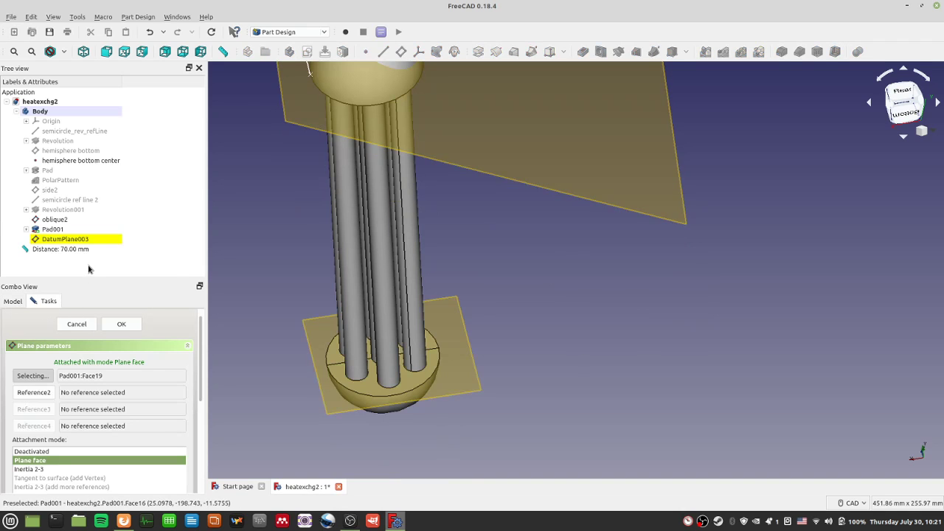
Step: Rename the new datum plane as "oblique1" and save the file
left_click(92, 242)
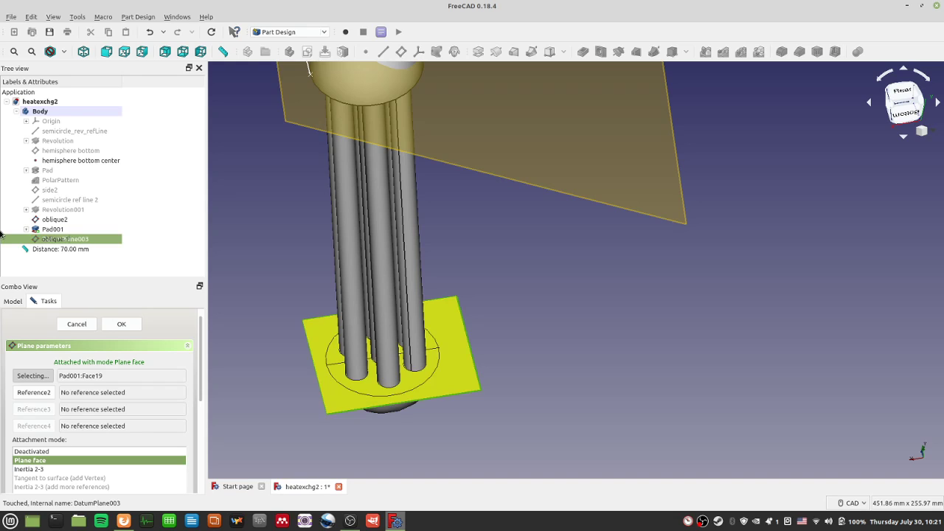
key("Return")
key("ctrl+s")
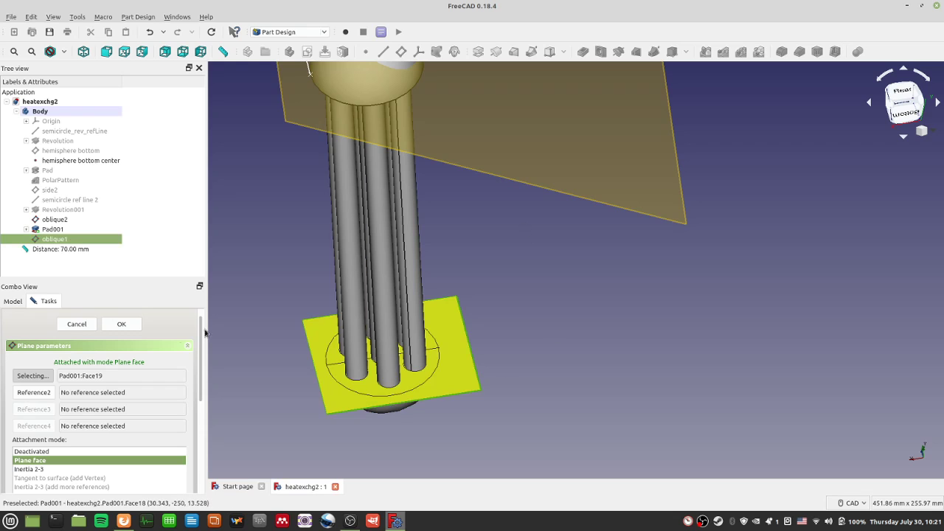
Step: Hide the oblique2 plane so the hemisphere with the oblique1 plane can be seen unobstructed
scroll(63, 373, "down", 2)
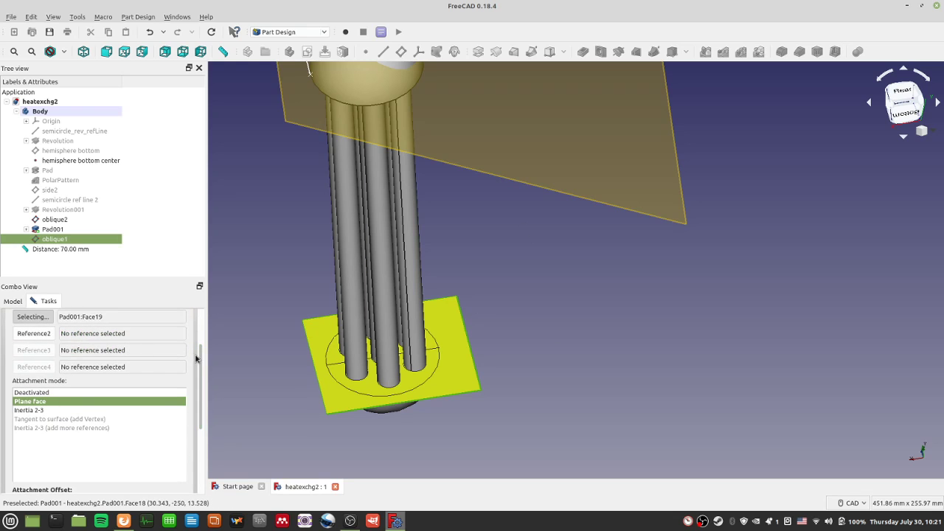
left_click_drag(199, 364, 200, 410)
middle_click_drag(550, 402, 589, 210)
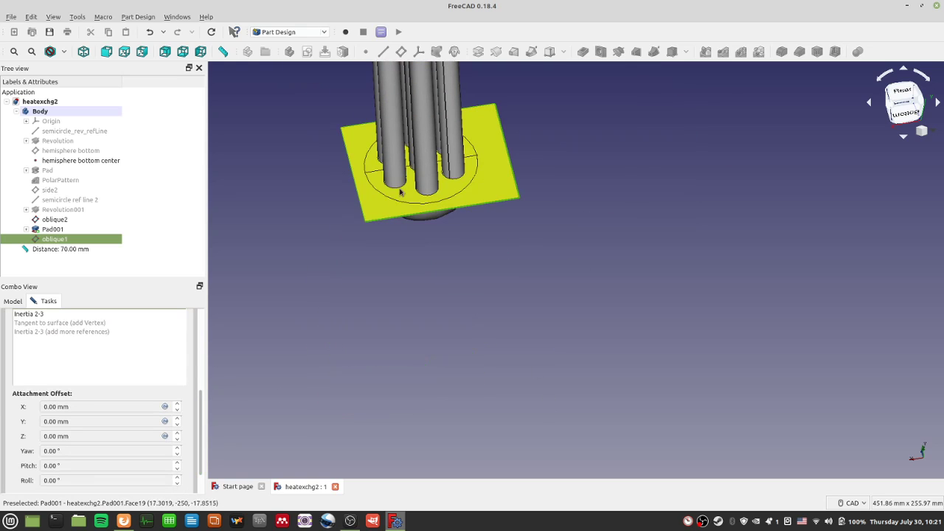
middle_click_drag(309, 292, 446, 215)
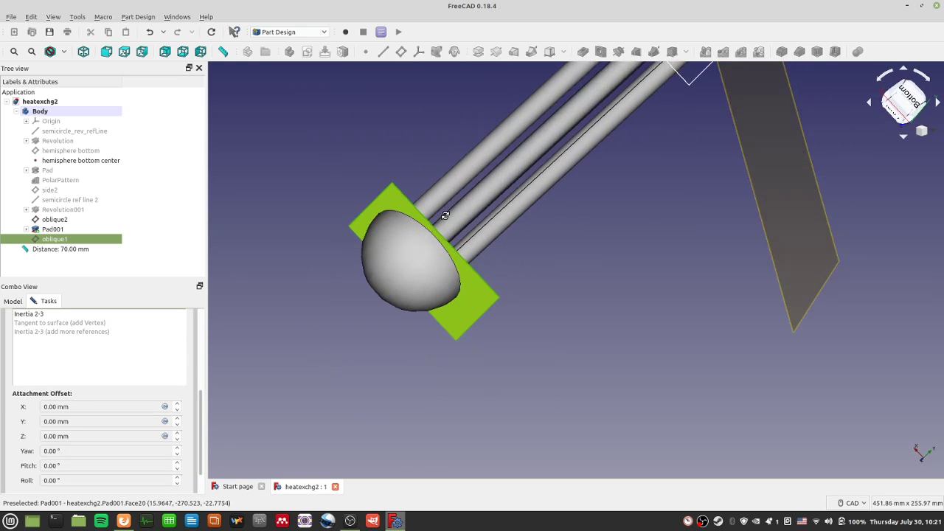
middle_click_drag(610, 261, 621, 221)
middle_click_drag(285, 313, 120, 283)
left_click(58, 220)
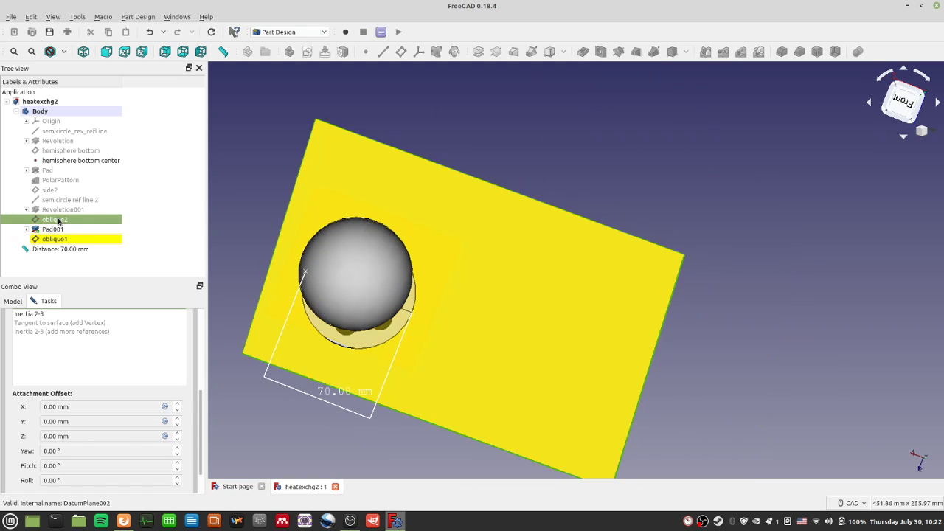
key("space")
middle_click_drag(581, 326, 630, 249)
middle_click_drag(618, 287, 426, 367)
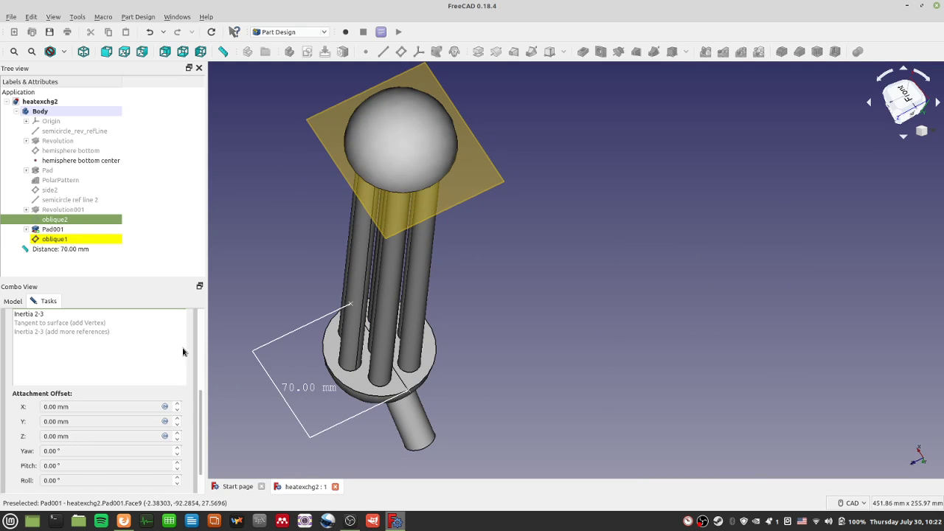
Step: Set the oblique1 plane's Z attachment offset to -20 mm and save the file
left_click(178, 434)
left_click(178, 434)
left_click(177, 434)
left_click(178, 434)
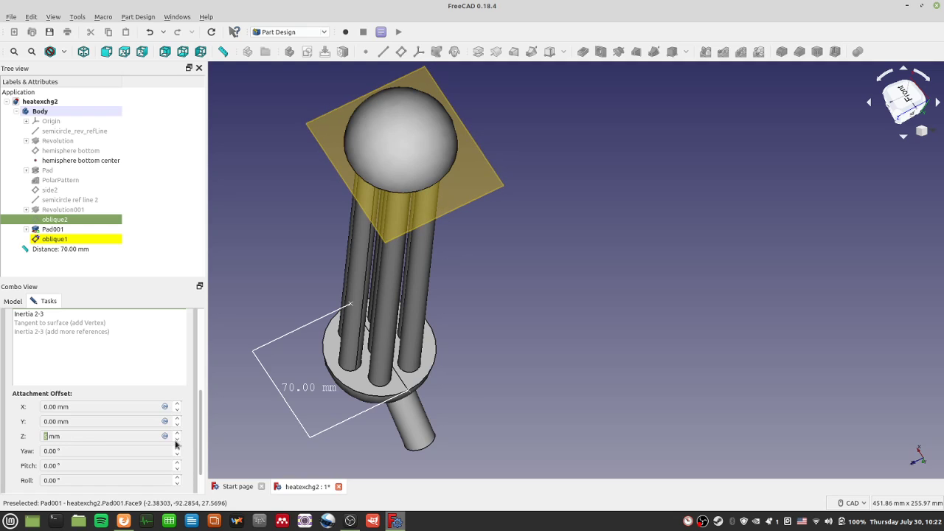
left_click(178, 441)
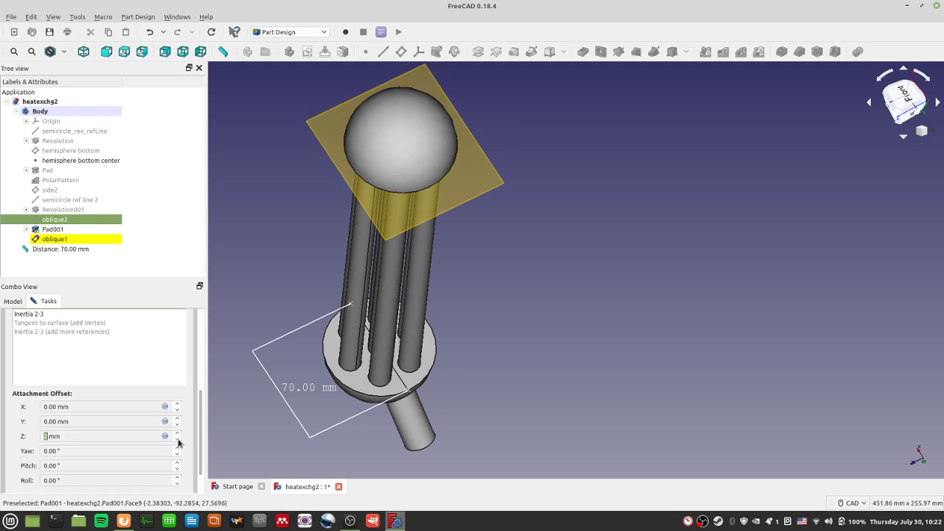
left_click(177, 441)
left_click(178, 441)
left_click(178, 441)
left_click(178, 441)
left_click(178, 442)
left_click(178, 441)
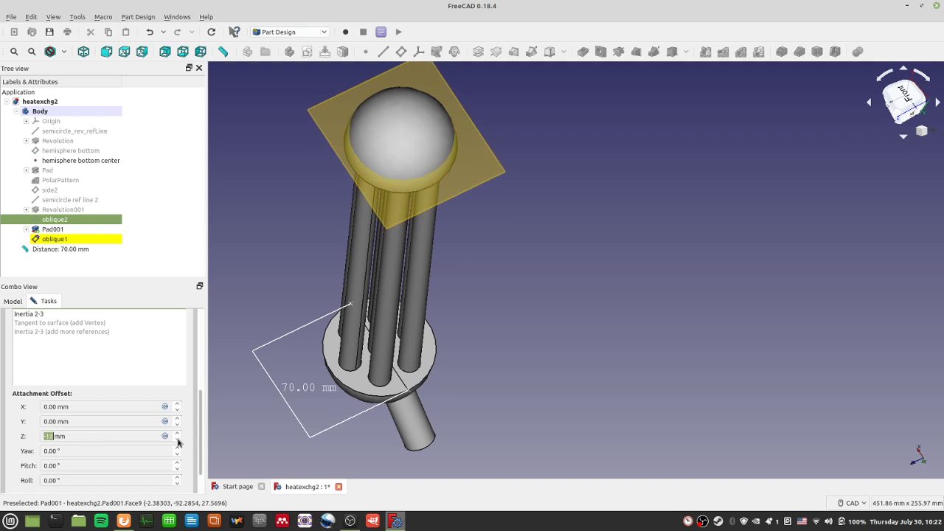
middle_click_drag(504, 295, 531, 208)
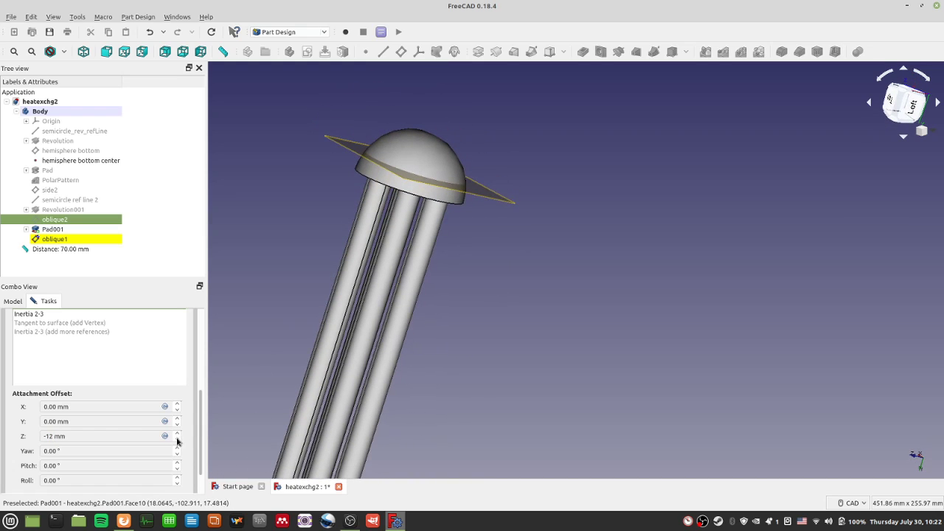
left_click(177, 441)
left_click(177, 441)
left_click(177, 441)
left_click(177, 441)
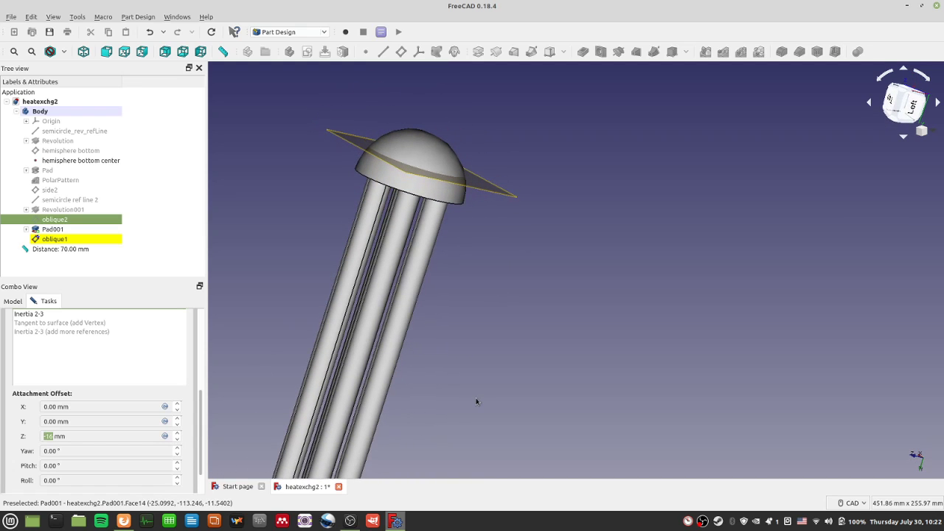
key("ctrl+s")
left_click(177, 441)
left_click(177, 440)
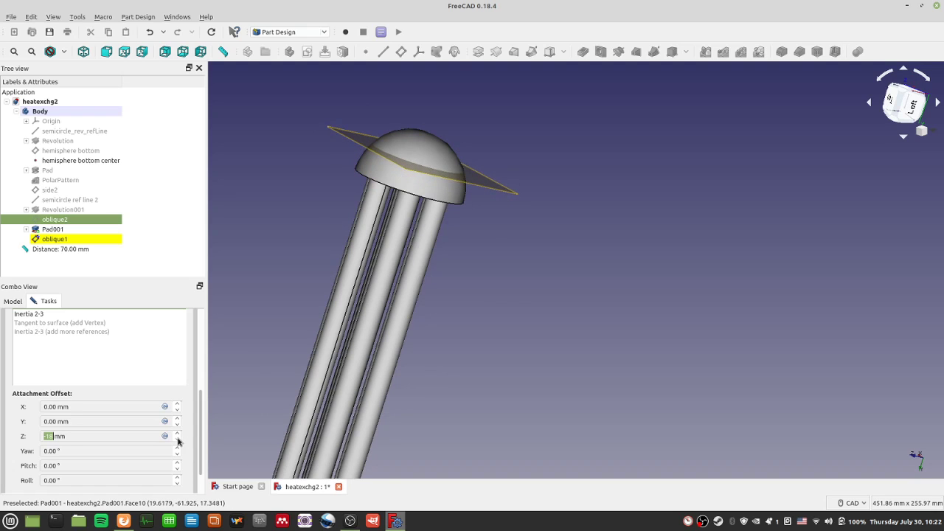
left_click(177, 440)
left_click(177, 440)
key("ctrl+s")
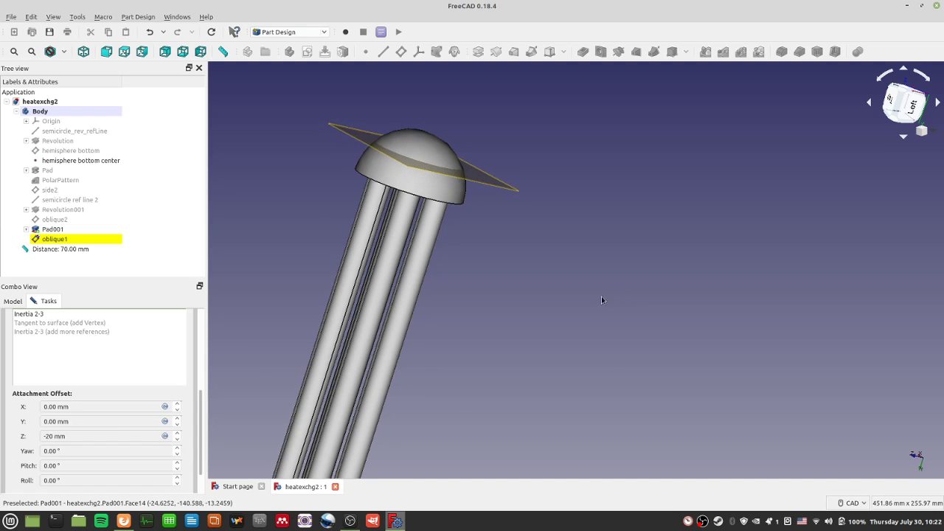
Step: Tilt the oblique1 plane with a pitch of 16° and a roll of -8°
left_click(177, 464)
left_click(177, 464)
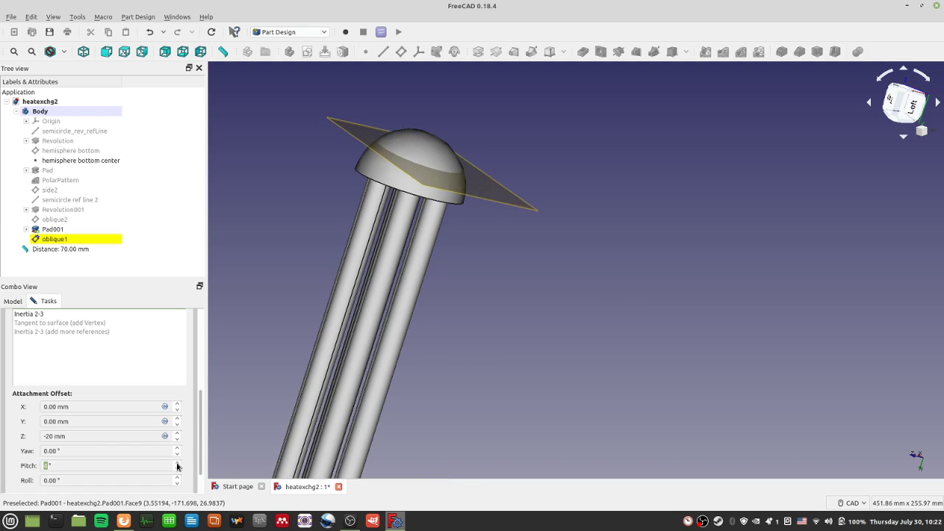
left_click(177, 463)
left_click(177, 463)
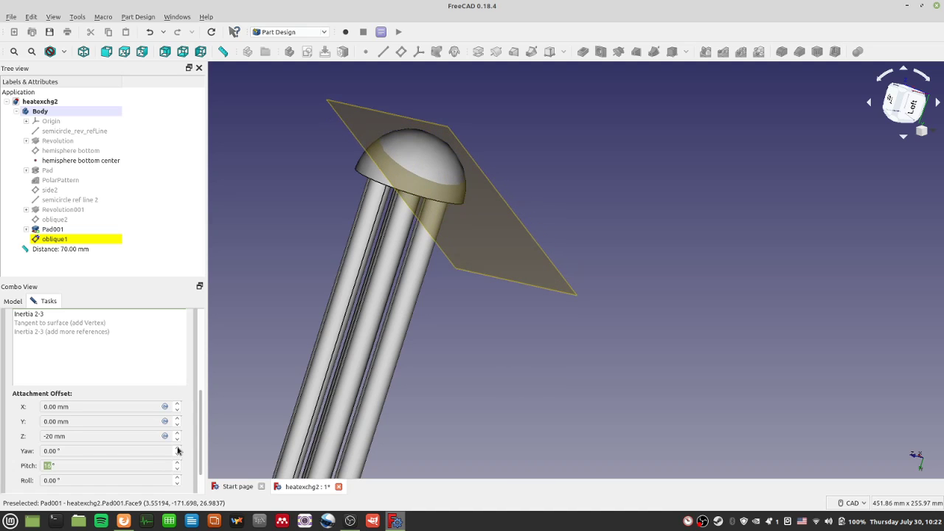
left_click(177, 478)
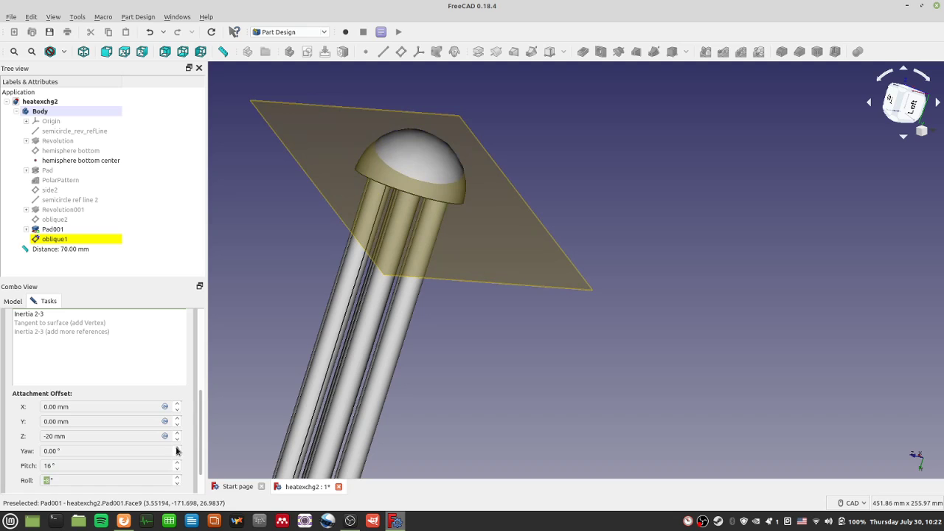
Step: Set the oblique1 plane's Z attachment offset to -26 mm and finish editing the plane
scroll(177, 438, "up", 4)
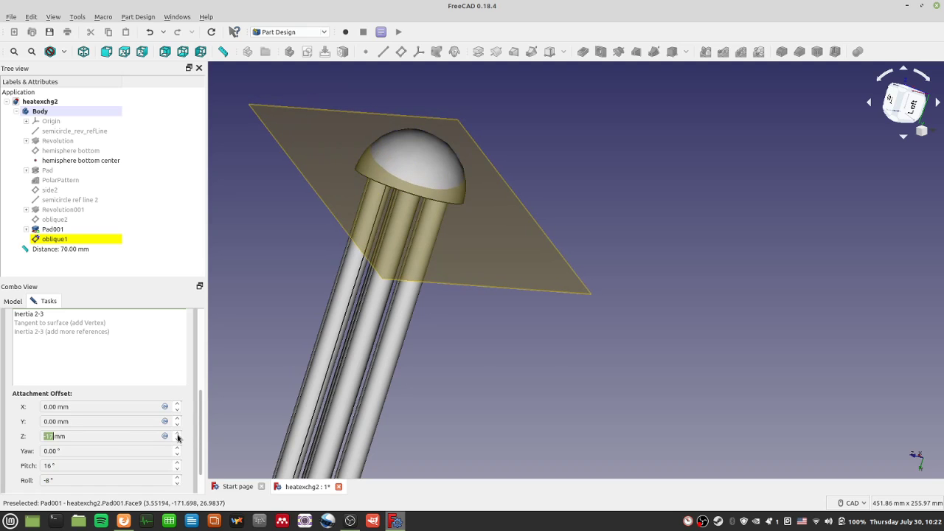
scroll(177, 441, "down", 10)
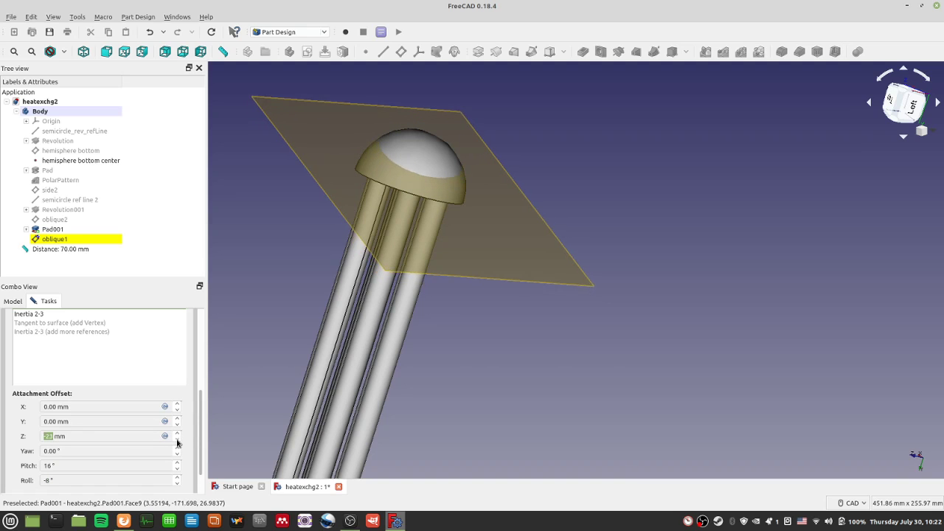
middle_click_drag(396, 367, 559, 374)
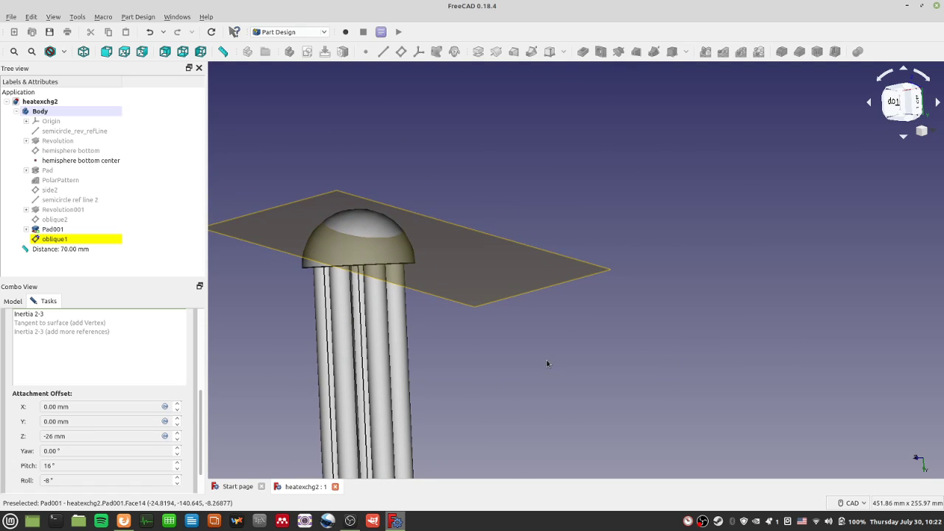
middle_click_drag(542, 362, 524, 408)
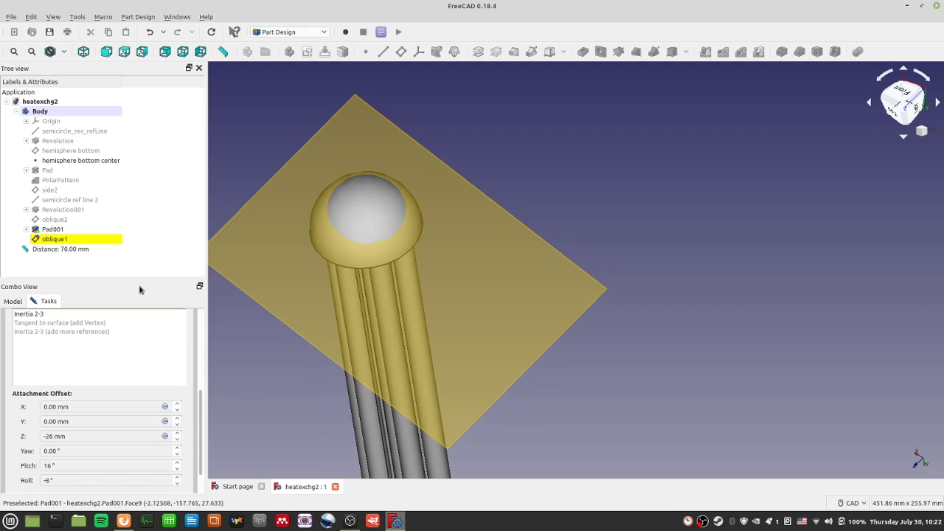
double_click(71, 245)
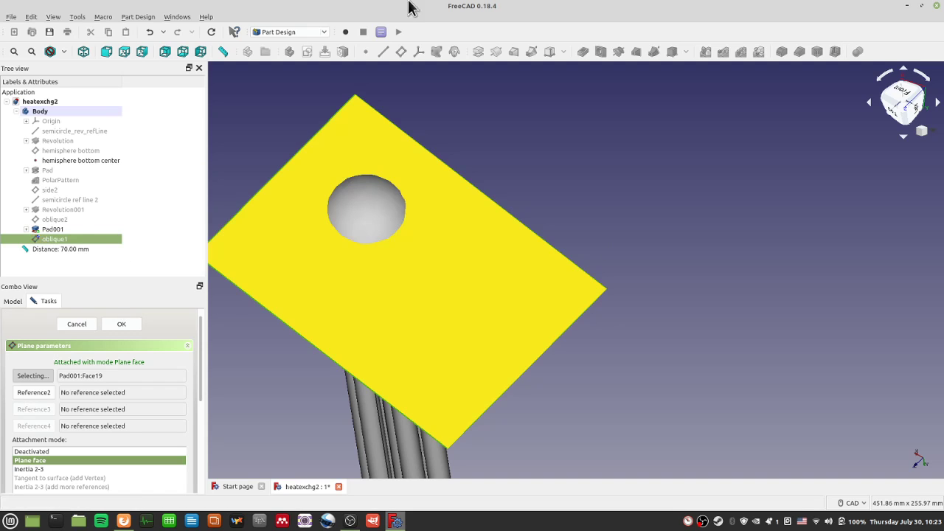
left_click(122, 326)
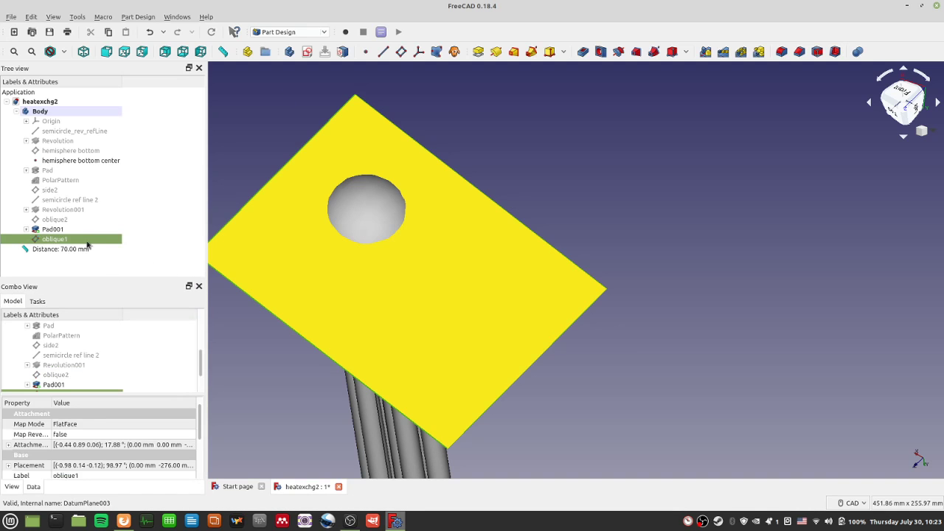
Step: Start a new sketch on the oblique1 plane, looking onto the exposed part of the hemisphere
left_click(307, 51)
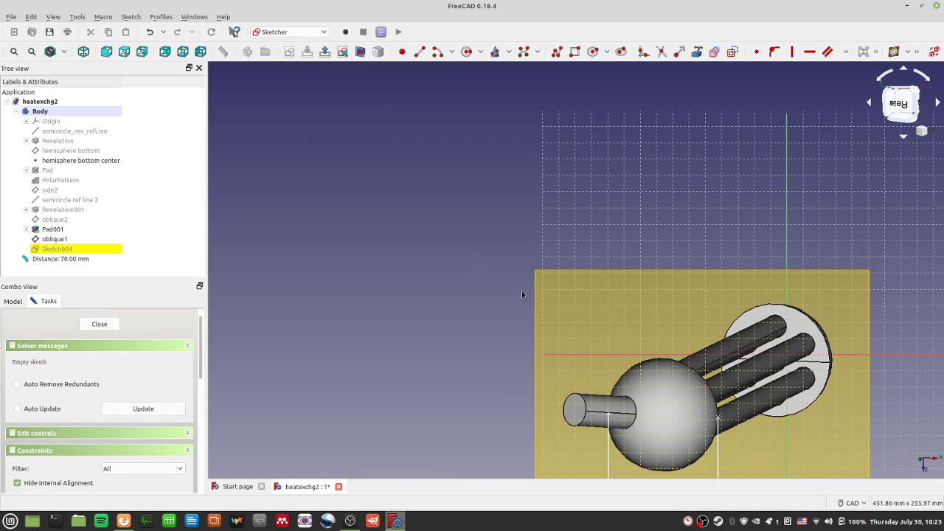
mouse_move(536, 337)
middle_mouse_down()
mouse_move(681, 301)
mouse_move(453, 333)
mouse_move(347, 288)
mouse_move(311, 284)
mouse_move(396, 230)
mouse_move(854, 331)
mouse_move(596, 370)
mouse_move(629, 327)
mouse_move(665, 340)
mouse_move(706, 289)
mouse_move(378, 236)
middle_mouse_up()
scroll(377, 236, "up", 2)
left_click(51, 230)
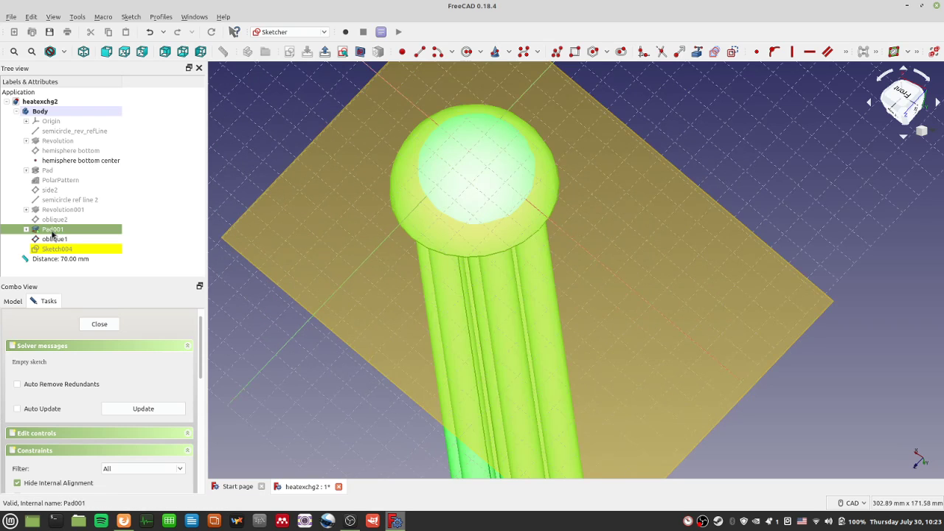
key("space")
key("space")
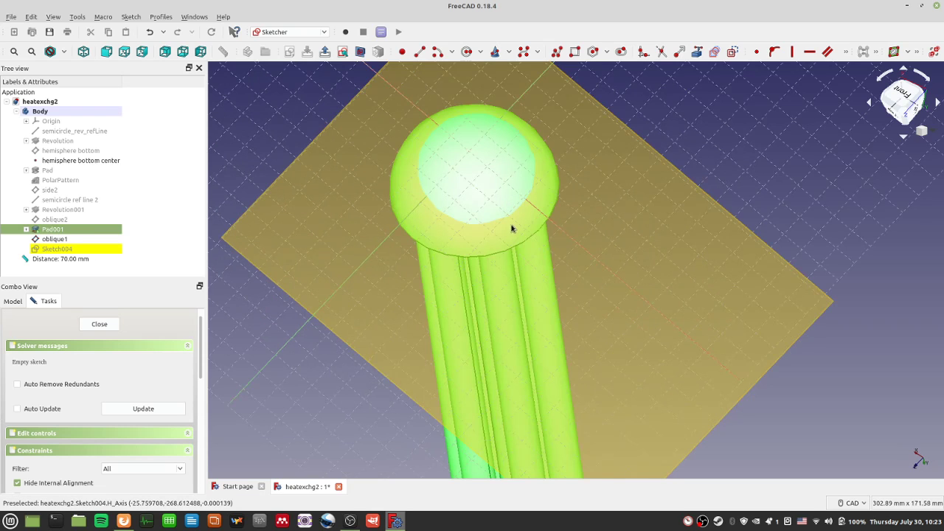
right_click(506, 181)
key("Escape")
scroll(558, 253, "up", 4)
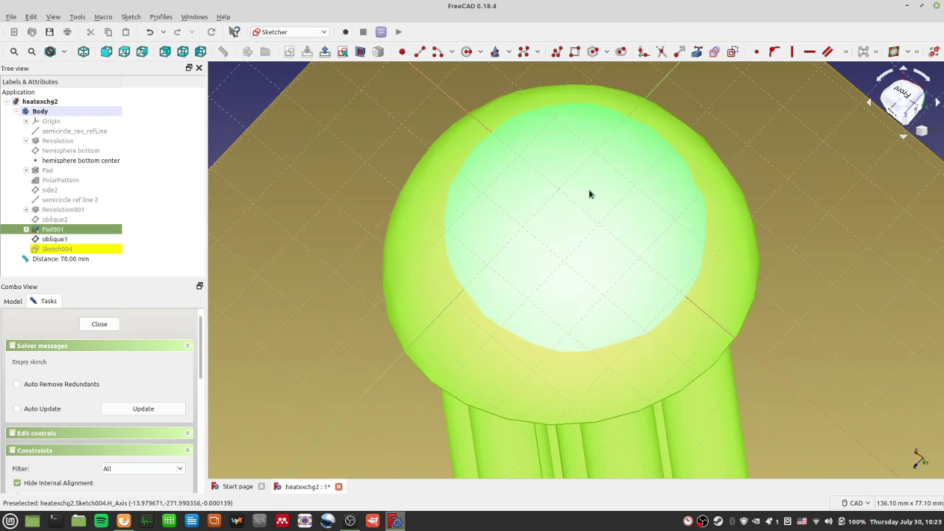
Step: Sketch a circle with a radius of about 8 mm over the exposed hemisphere cap near the origin, and hide Pad001
left_click(467, 51)
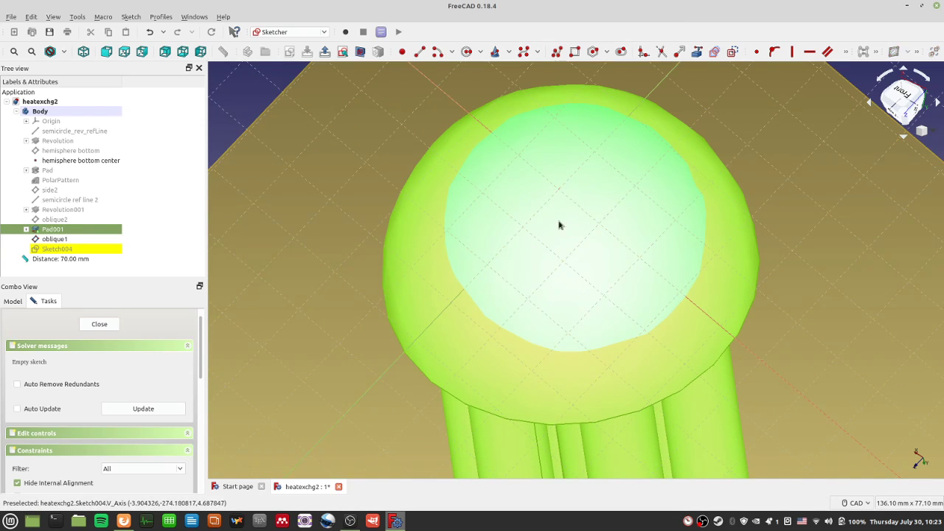
left_click(558, 224)
left_click(605, 247)
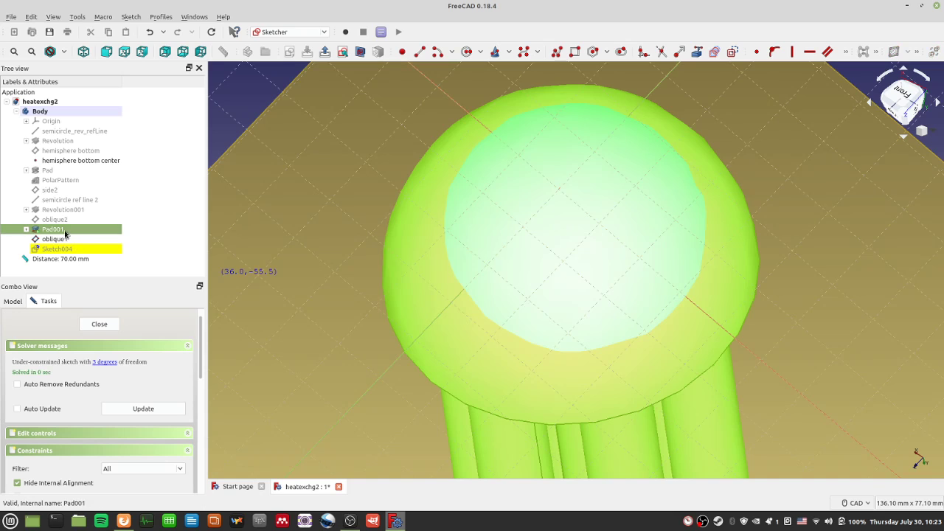
key("space")
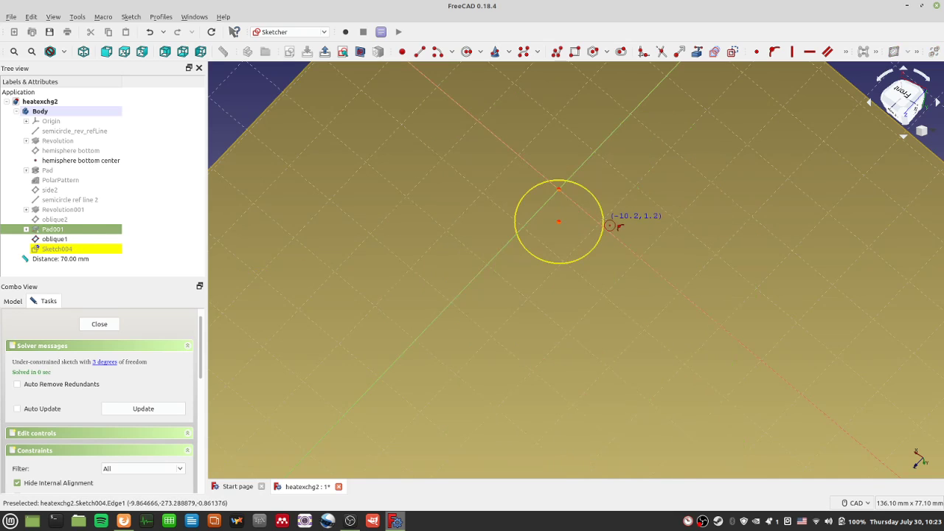
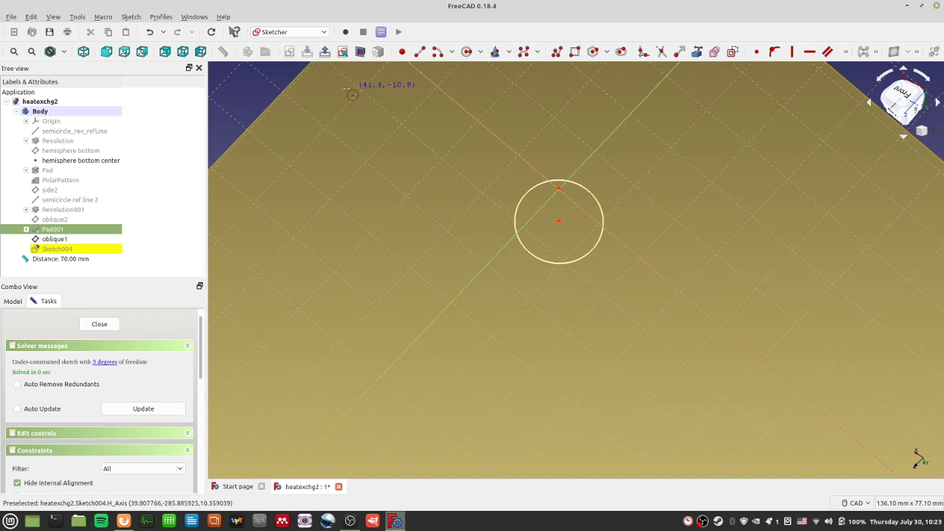
left_click(487, 281)
left_click(512, 306)
key("Escape")
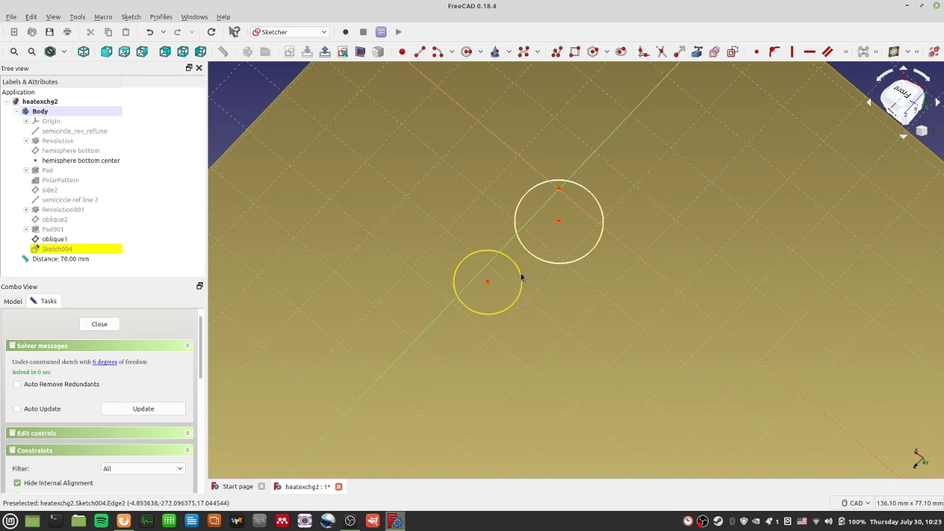
left_click(520, 273)
key("Delete")
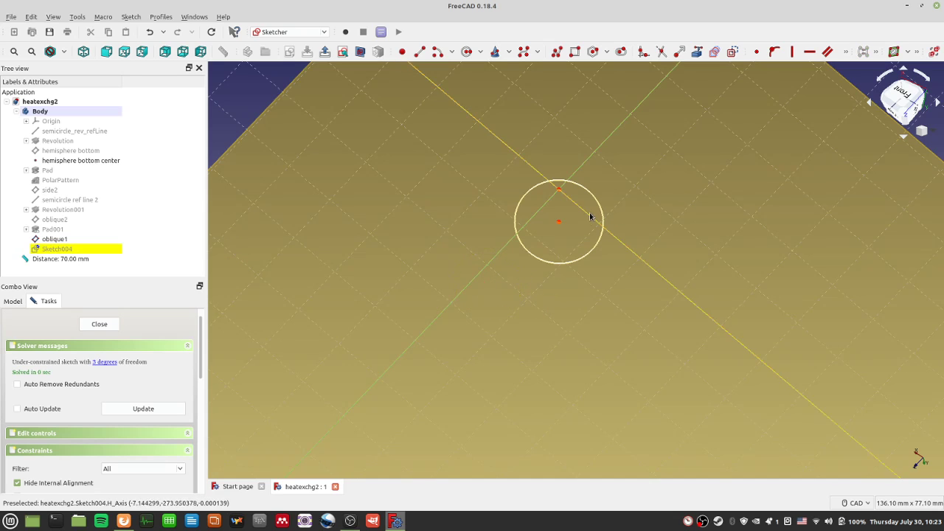
Step: Constrain the circle's radius to 10 mm
left_click(600, 213)
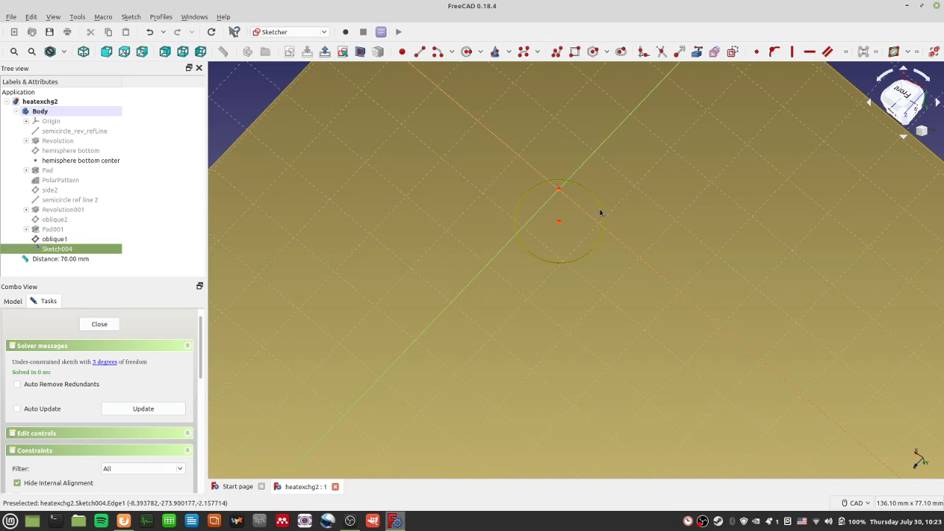
left_click(845, 52)
left_click(809, 88)
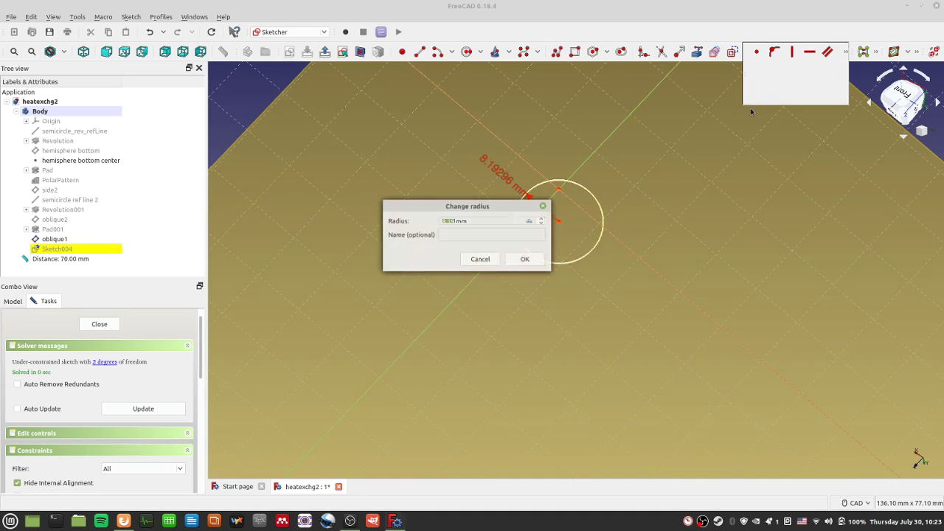
type("10")
key("Return")
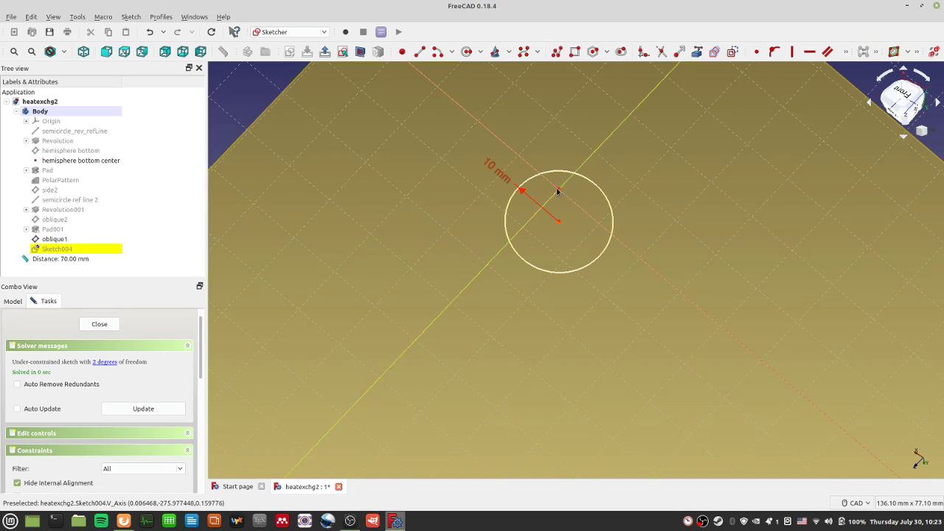
Step: Constrain the vertical distance between the circle's centre and the sketch's horizontal axis, keeping the offered value
left_click(558, 220)
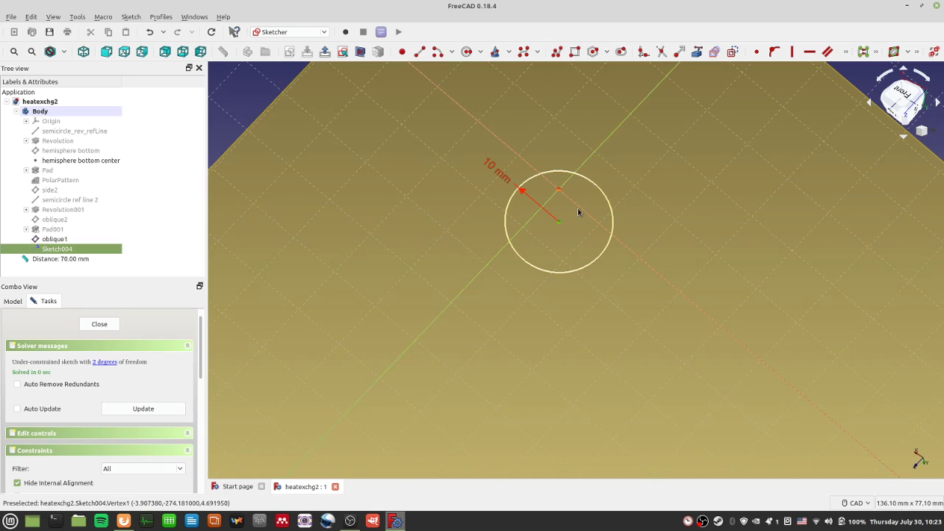
left_click(580, 208)
left_click(845, 54)
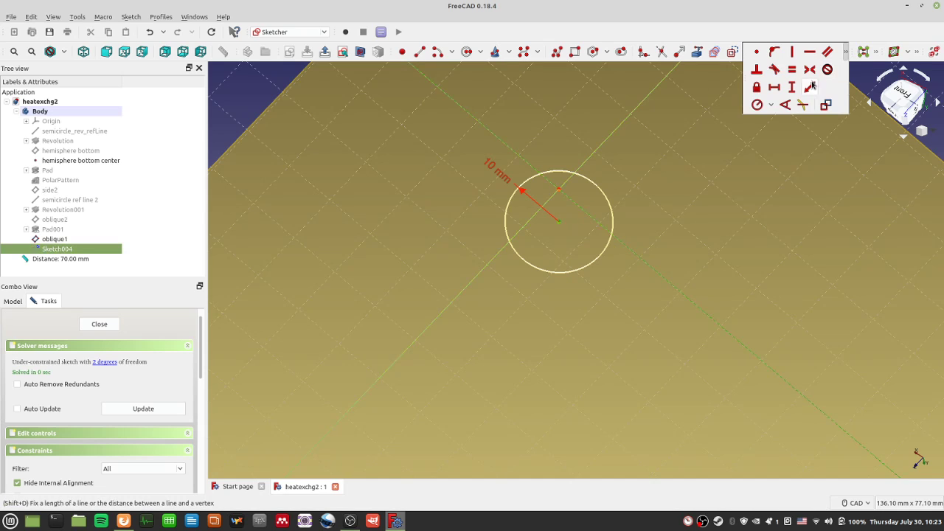
left_click(780, 93)
key("Return")
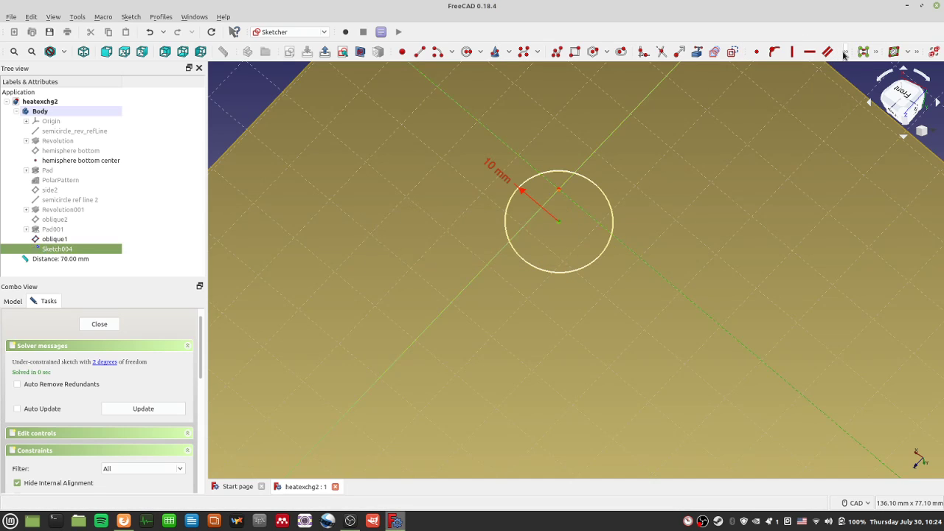
left_click(846, 53)
left_click(796, 95)
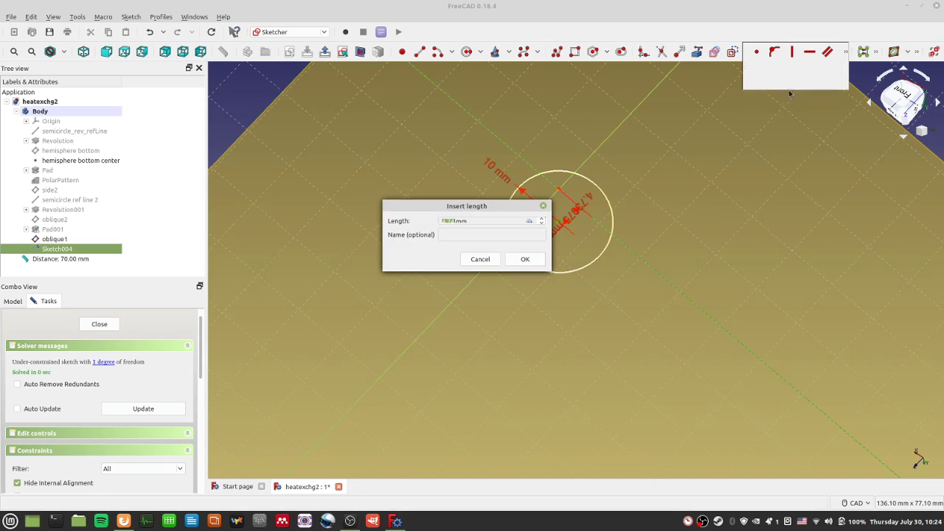
left_click(525, 259)
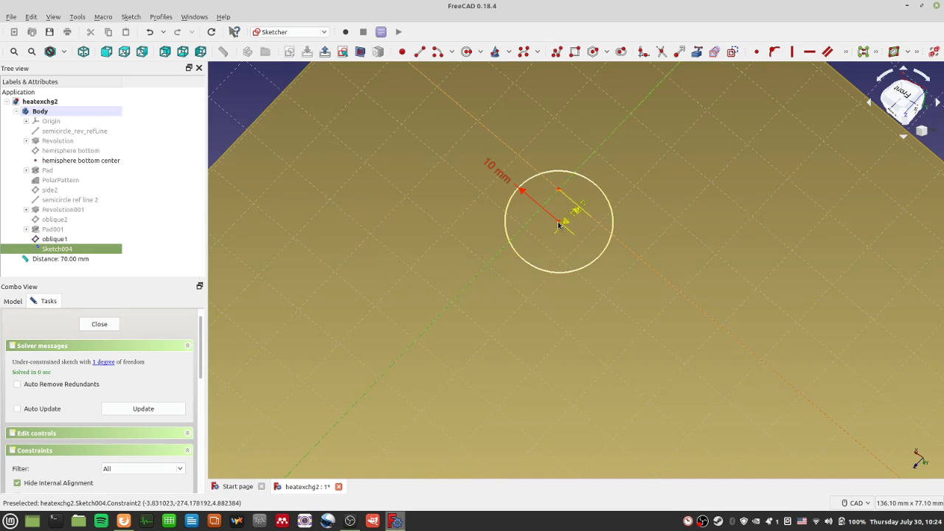
Step: Constrain the horizontal distance between the circle's centre and the sketch's vertical axis, keeping the offered value
scroll(560, 226, "up", 5)
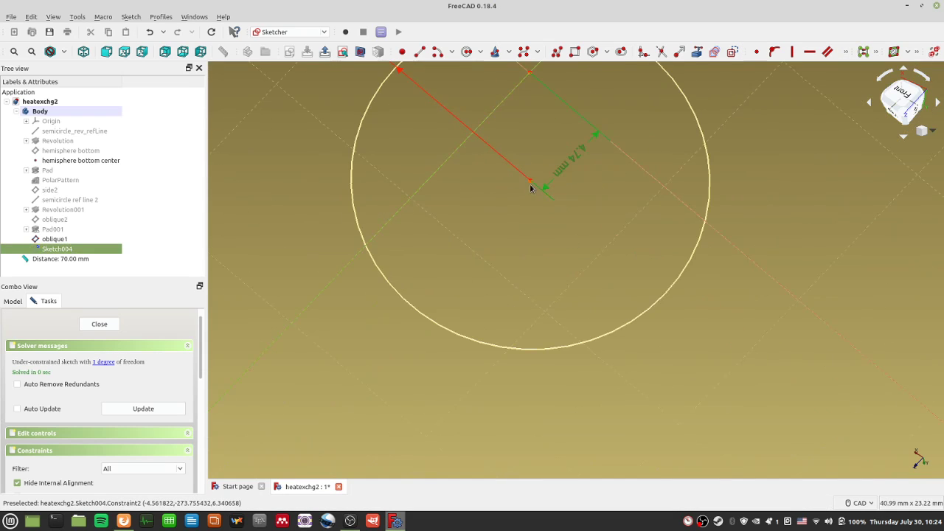
left_click(469, 164)
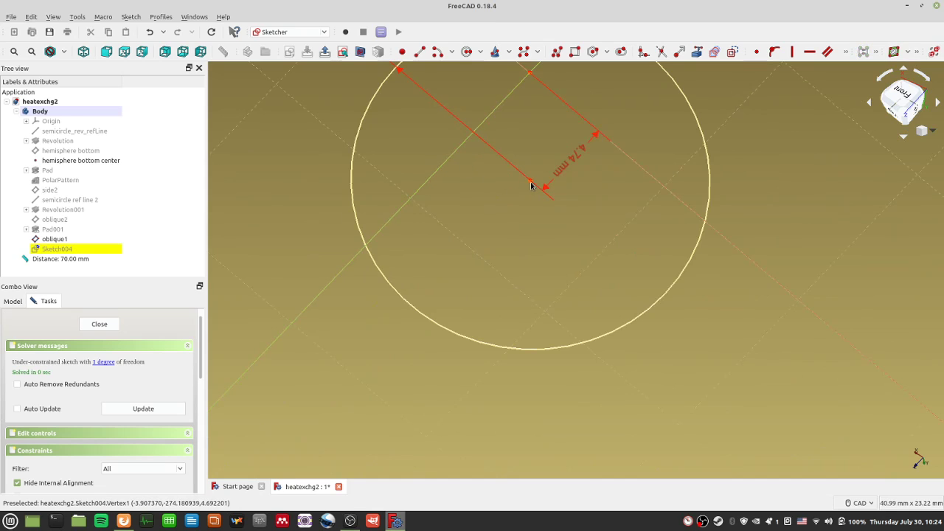
left_click(530, 183)
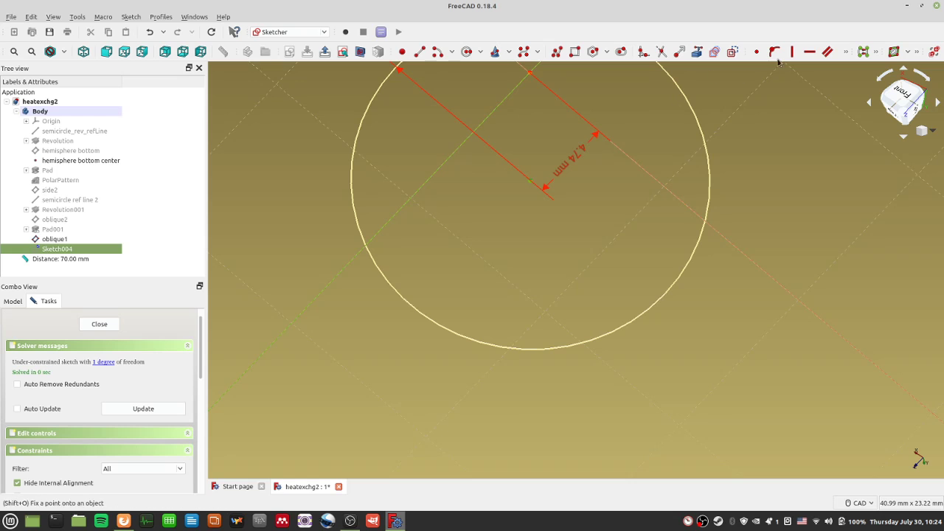
left_click(846, 51)
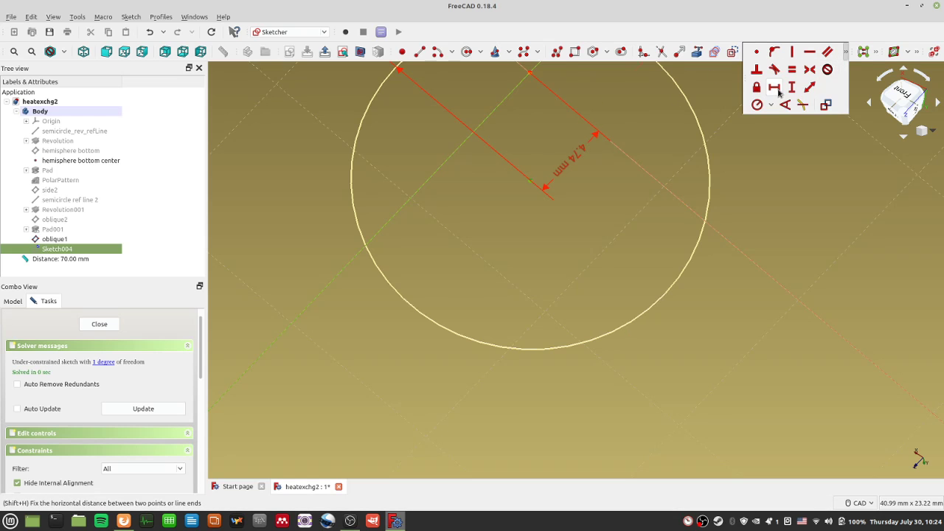
left_click(774, 87)
left_click(542, 255)
scroll(584, 242, "down", 2)
scroll(584, 242, "down", 2)
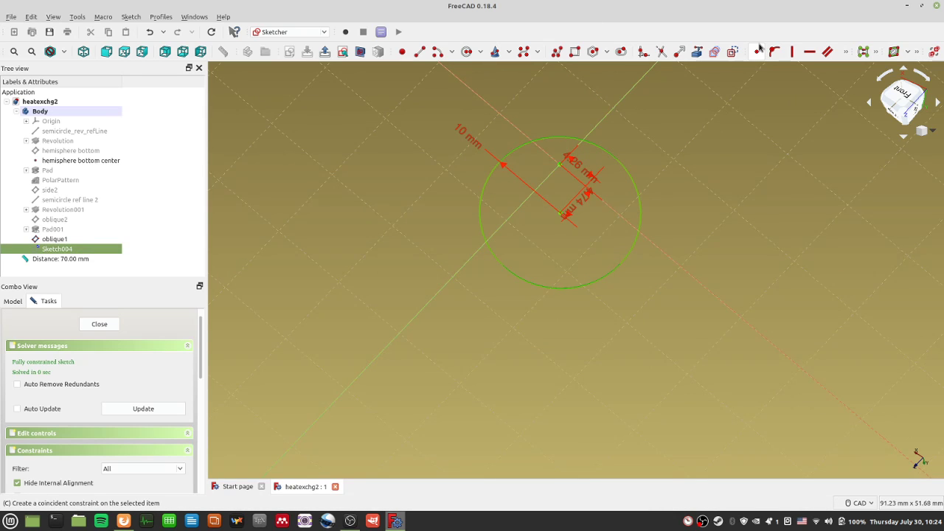
Step: Finish the circle sketch, pad it 50 mm and save the file
left_click(100, 325)
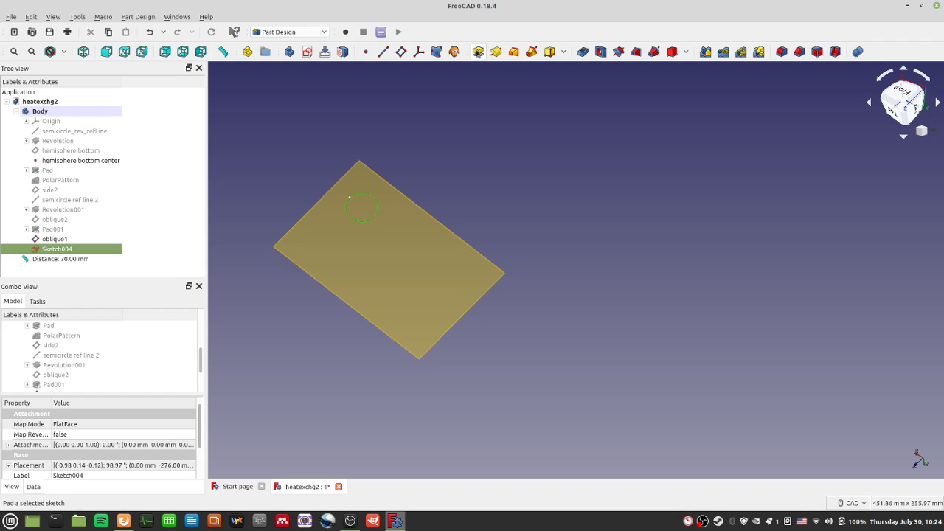
left_click(478, 52)
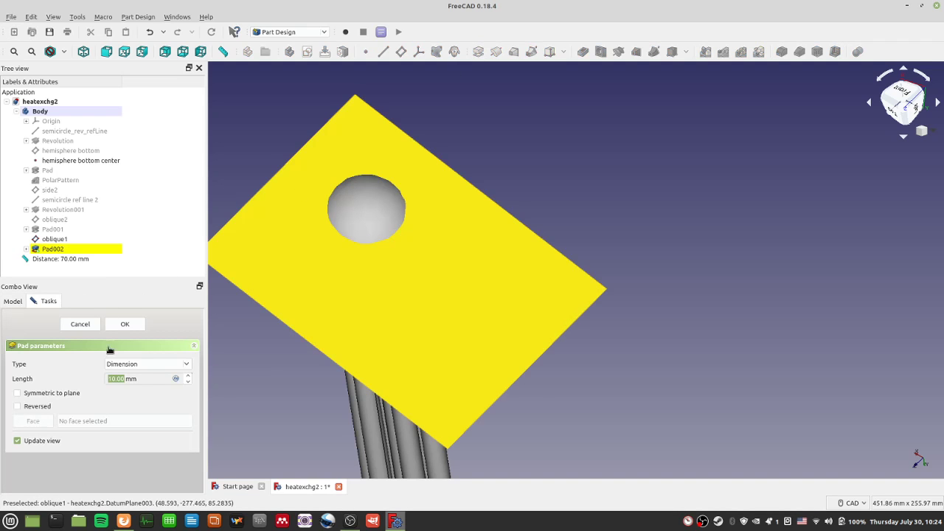
key("Return")
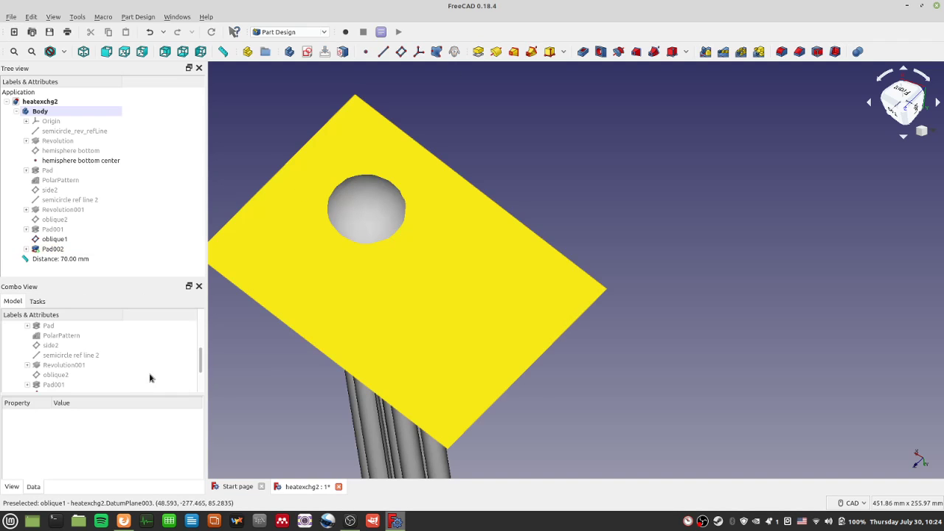
left_click(53, 251)
key("ctrl+s")
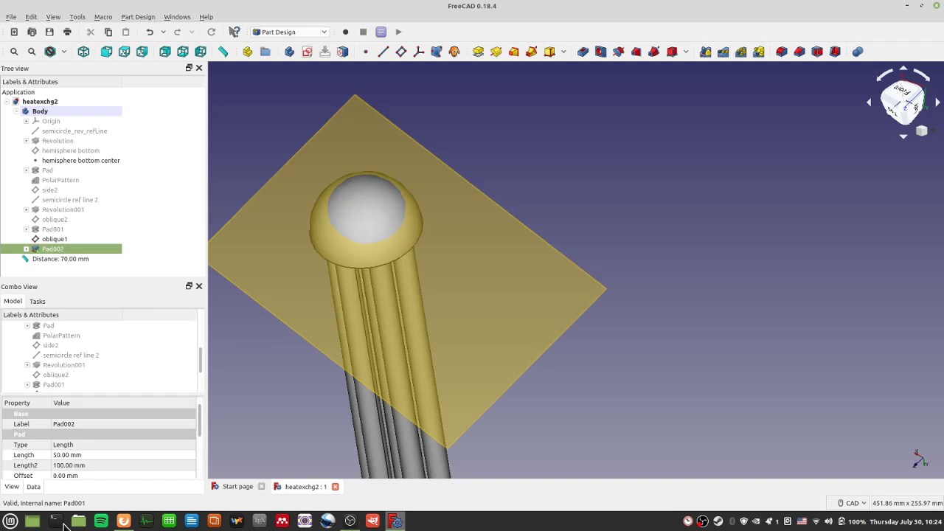
Step: Reverse the new pad's direction so the pipe extends outward from the hemisphere
double_click(52, 249)
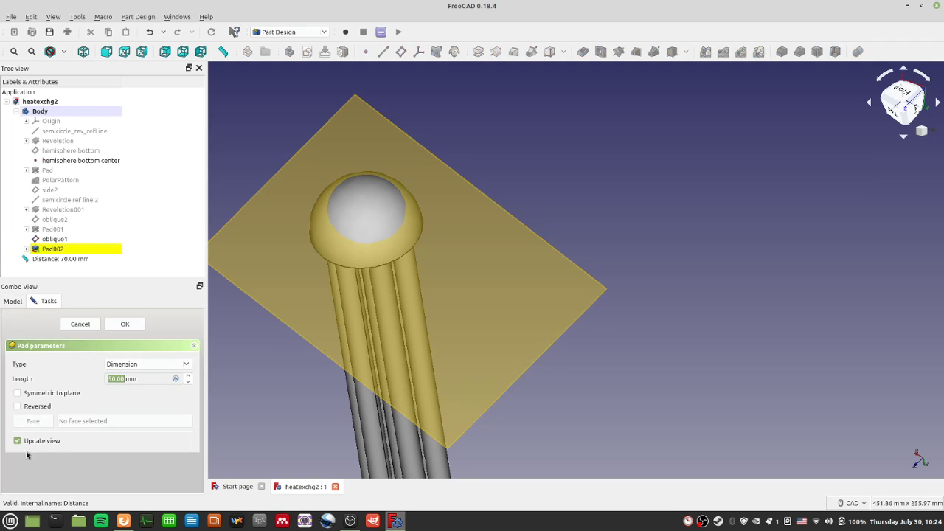
left_click(18, 407)
left_click(125, 324)
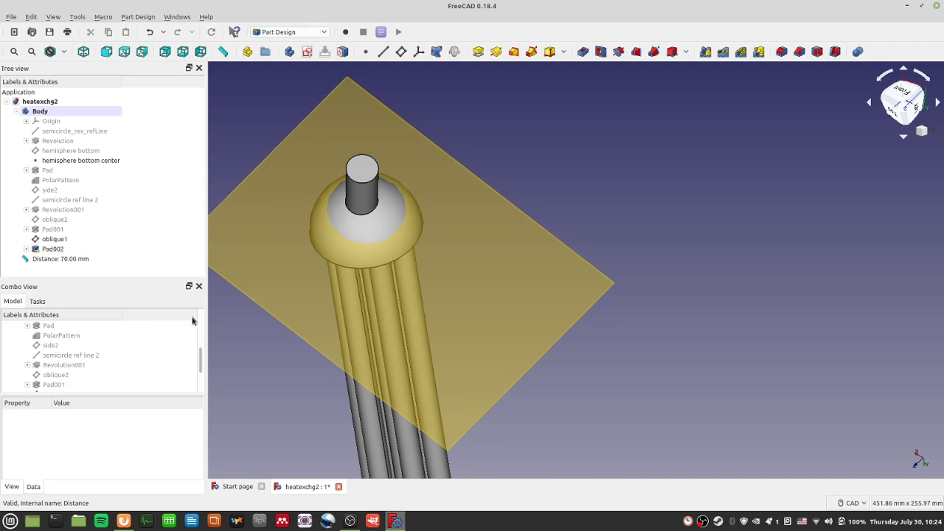
Step: Hide the oblique1 plane and bring the whole heat exchanger with both oblique pipes into view
middle_click_drag(638, 263, 759, 212)
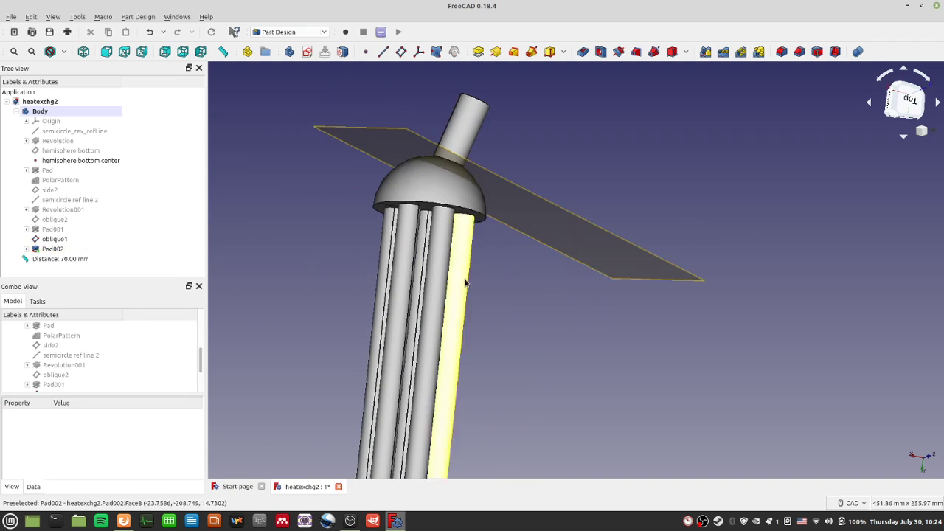
left_click(656, 273)
key("space")
scroll(627, 311, "down", 10)
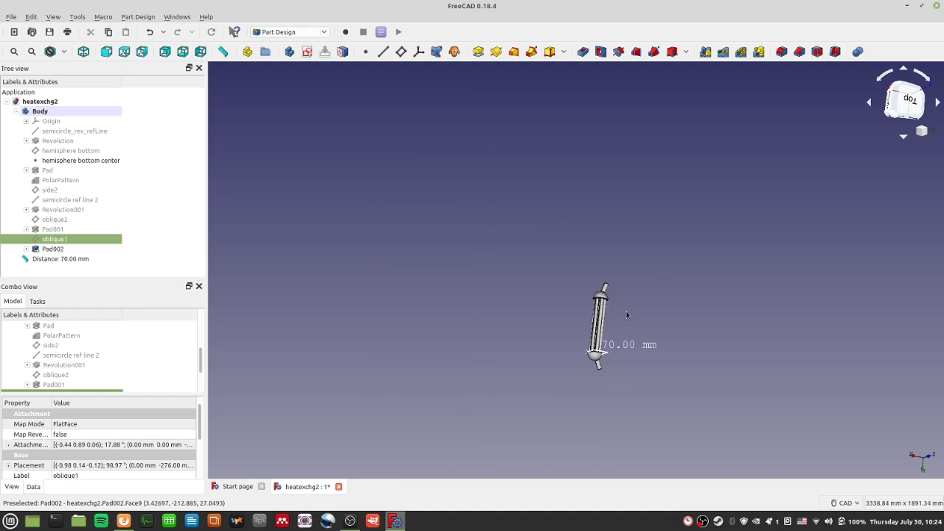
middle_click_drag(682, 356, 594, 368)
scroll(578, 370, "up", 8)
middle_click_drag(482, 376, 677, 416)
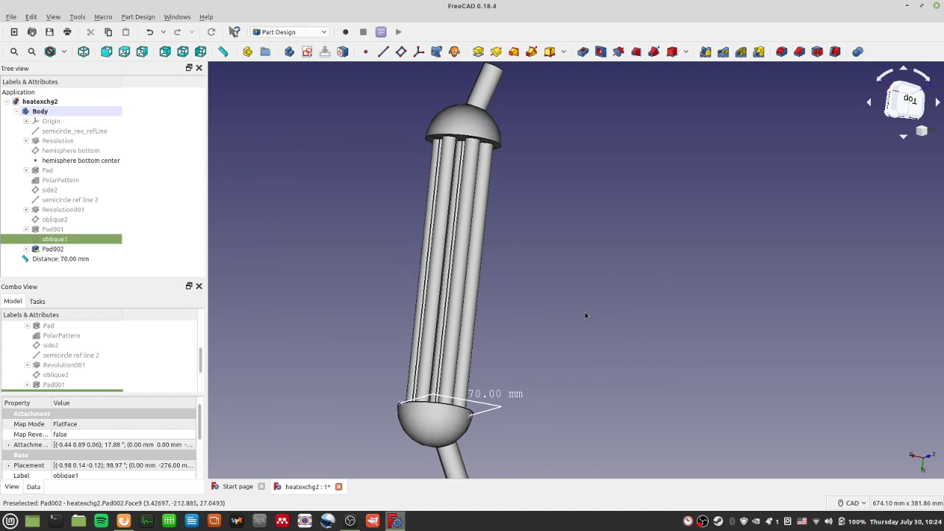